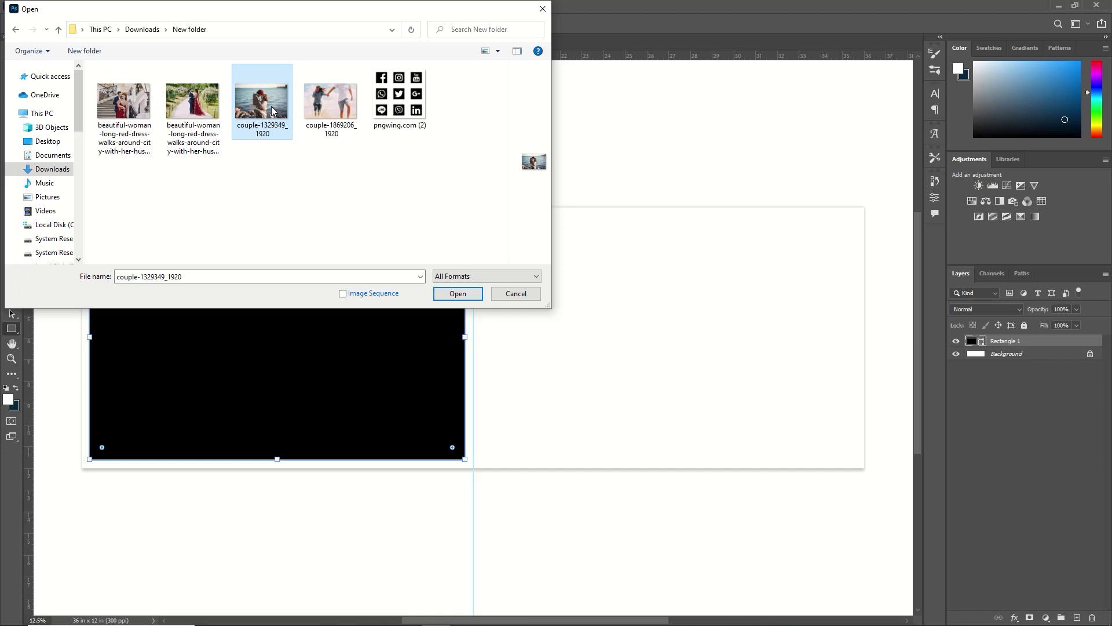
# - Open couple-1329349_1920, cut its whole image, close it without saving, and paste the photo into the album spread
pyautogui.click(458, 293)
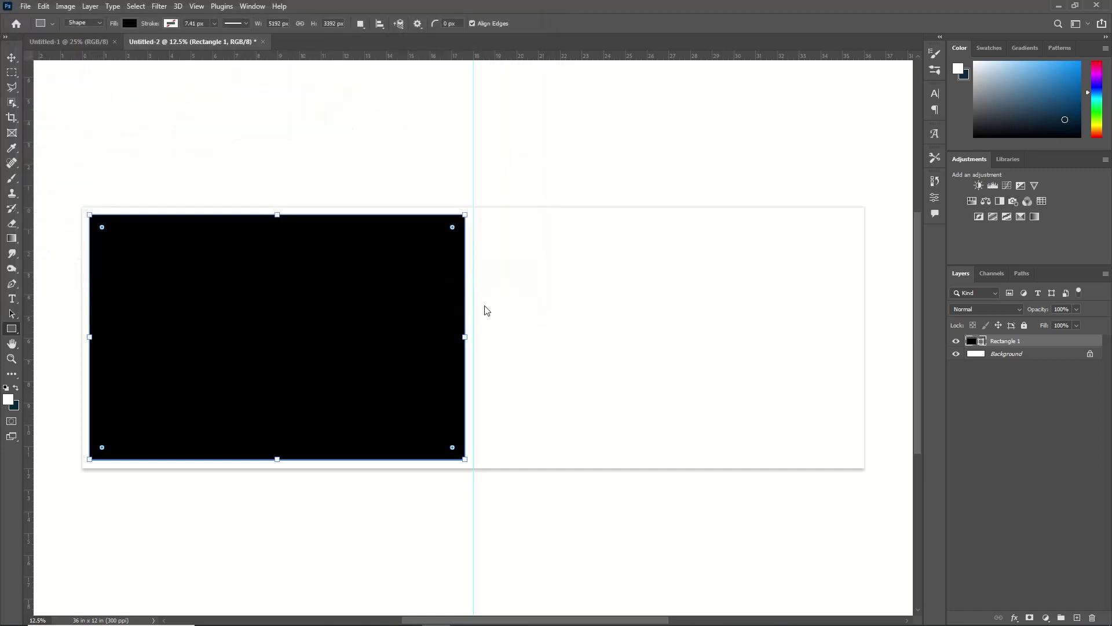
pyautogui.hotkey('ctrl', 'a')
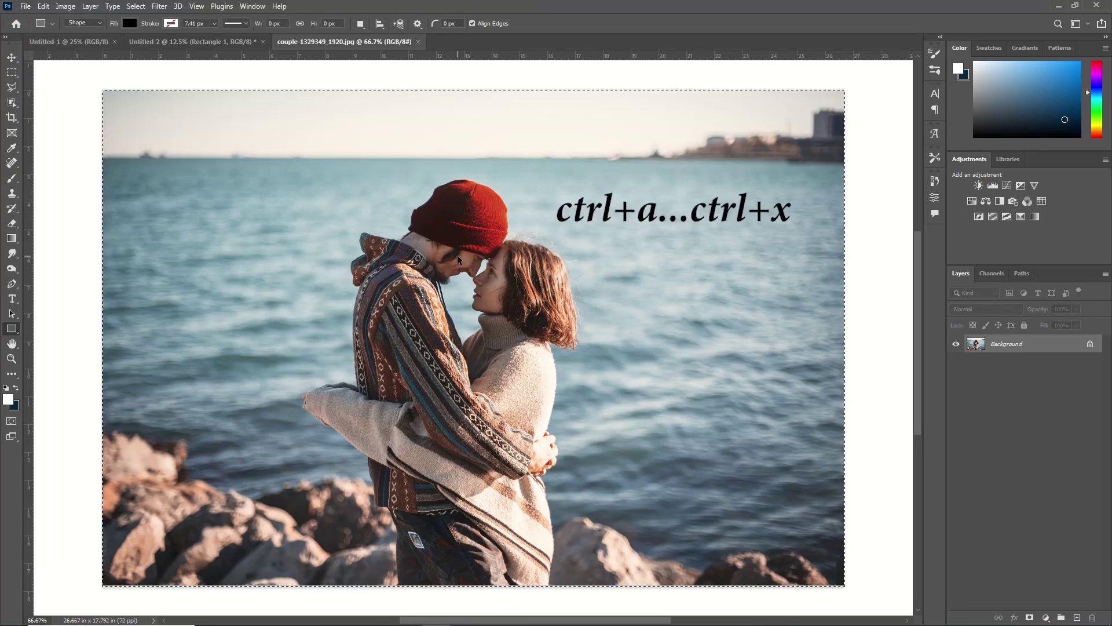
pyautogui.hotkey('ctrl', 'x')
pyautogui.click(421, 42)
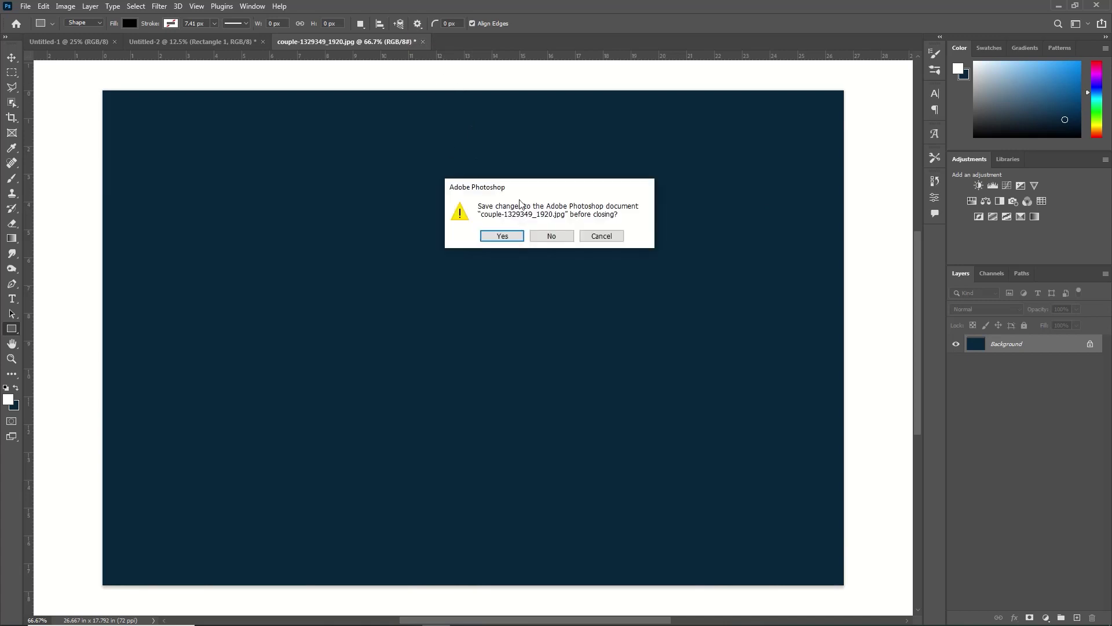
pyautogui.click(549, 237)
pyautogui.hotkey('ctrl', 'v')
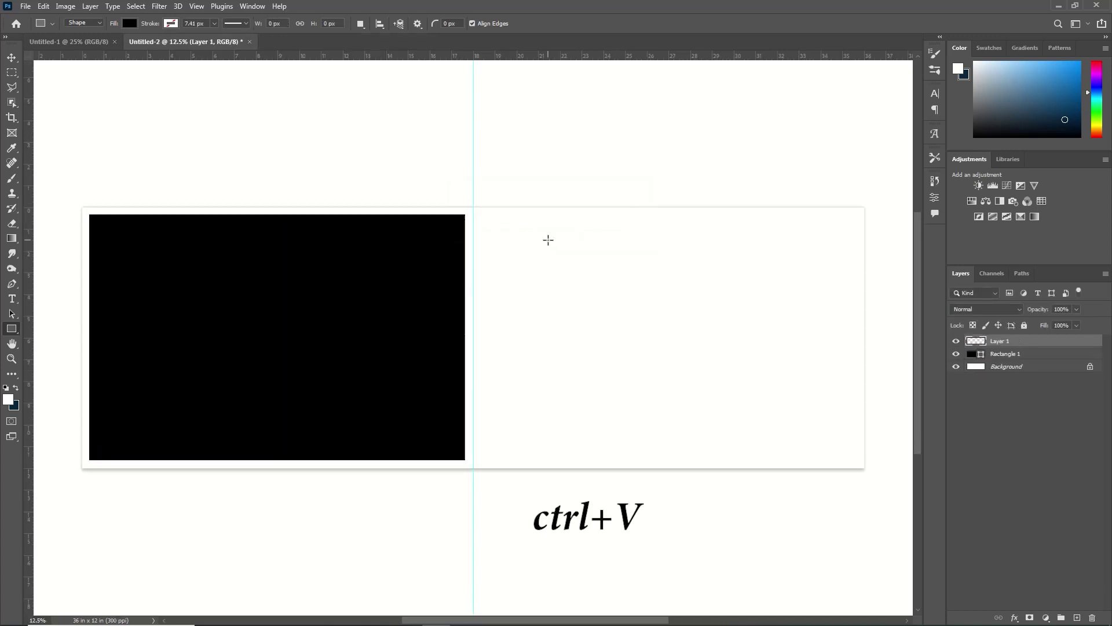
# - Move and scale the pasted photo to cover the black rectangle, and clip it to that rectangle
pyautogui.hotkey('ctrl', 't')
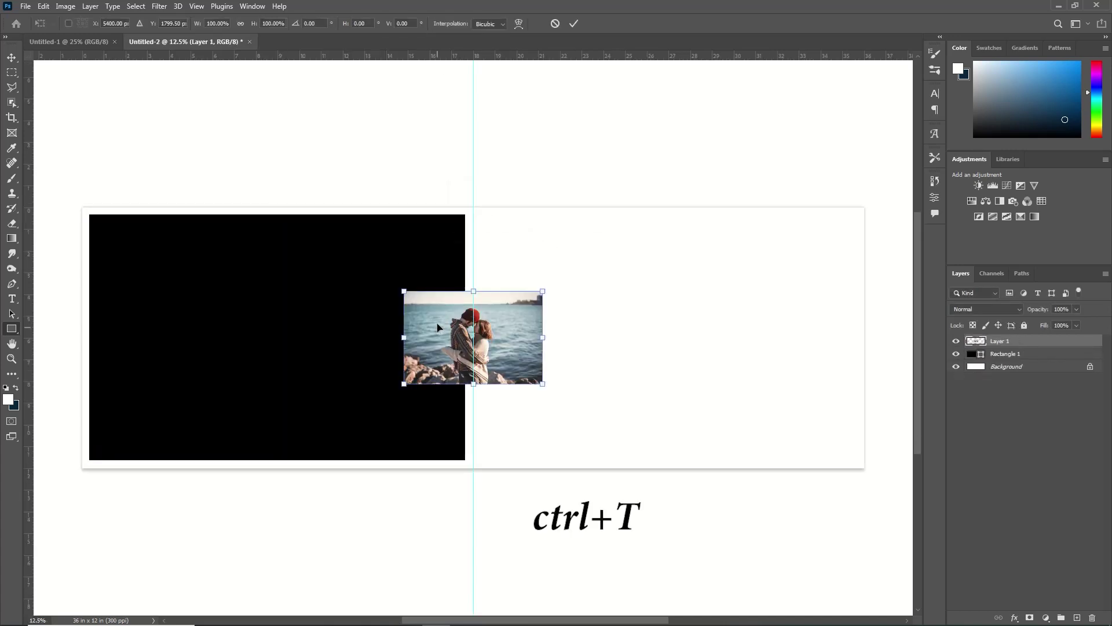
pyautogui.moveTo(443, 327); pyautogui.dragTo(140, 254)
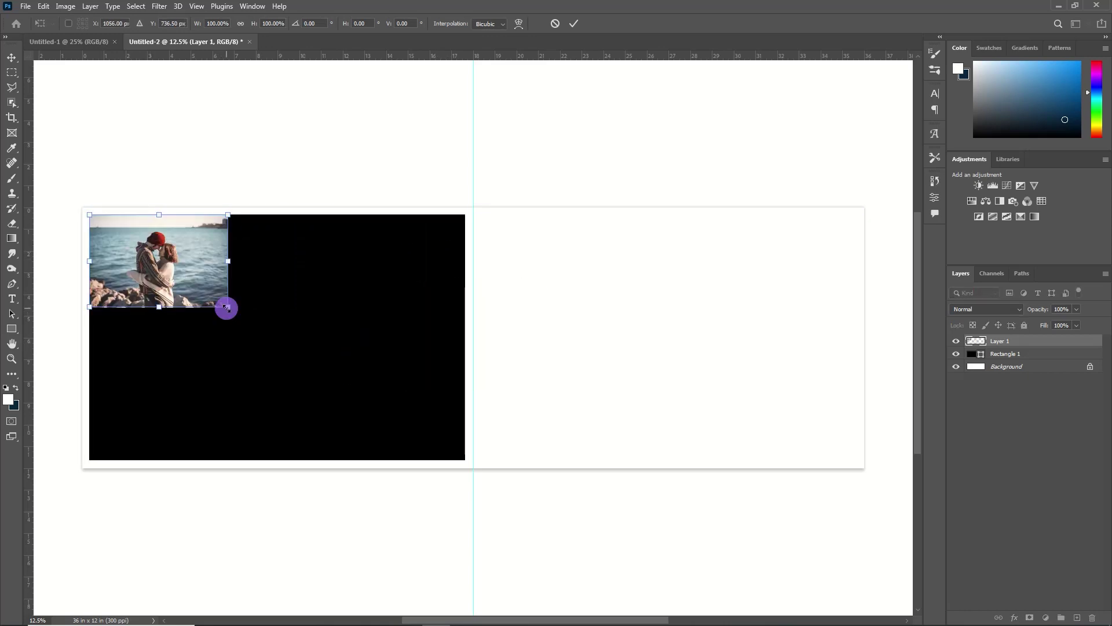
pyautogui.moveTo(228, 308); pyautogui.dragTo(470, 468)
pyautogui.press('Return')
pyautogui.rightClick(1036, 338)
pyautogui.click(950, 358)
# - Add a new empty layer above the photo and make a rectangular marquee selection around the photo's area
pyautogui.hotkey('ctrl', 'shift', 'alt', 'n')
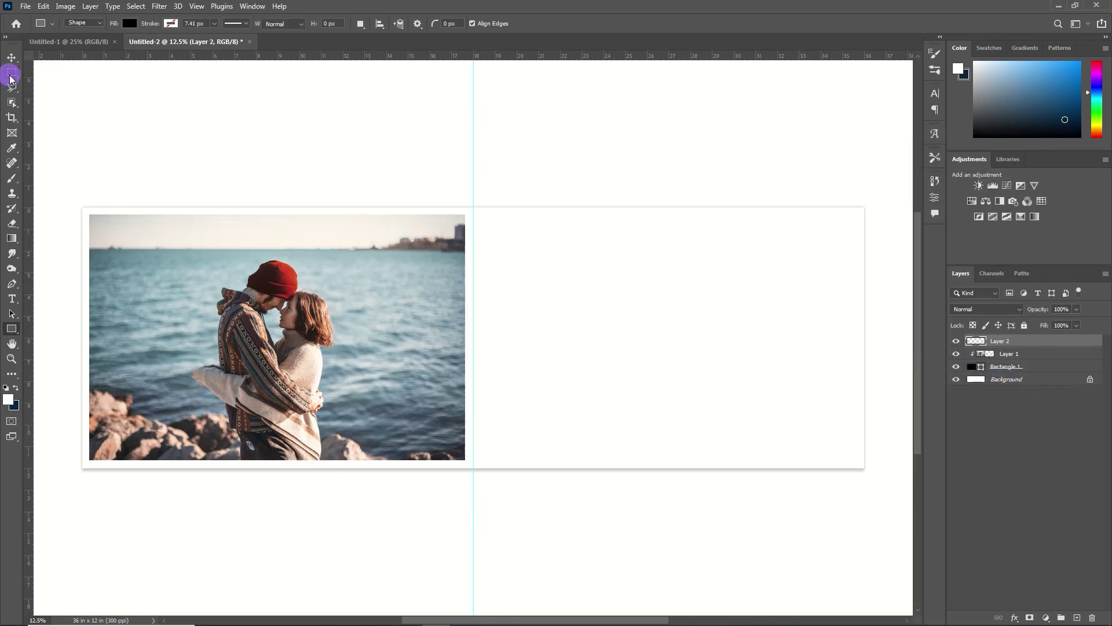
pyautogui.click(11, 72)
pyautogui.moveTo(90, 215); pyautogui.dragTo(465, 461)
# - Set up the Brush tool with a 2400 px size, black (000000) as foreground color and 16% opacity
pyautogui.click(12, 178)
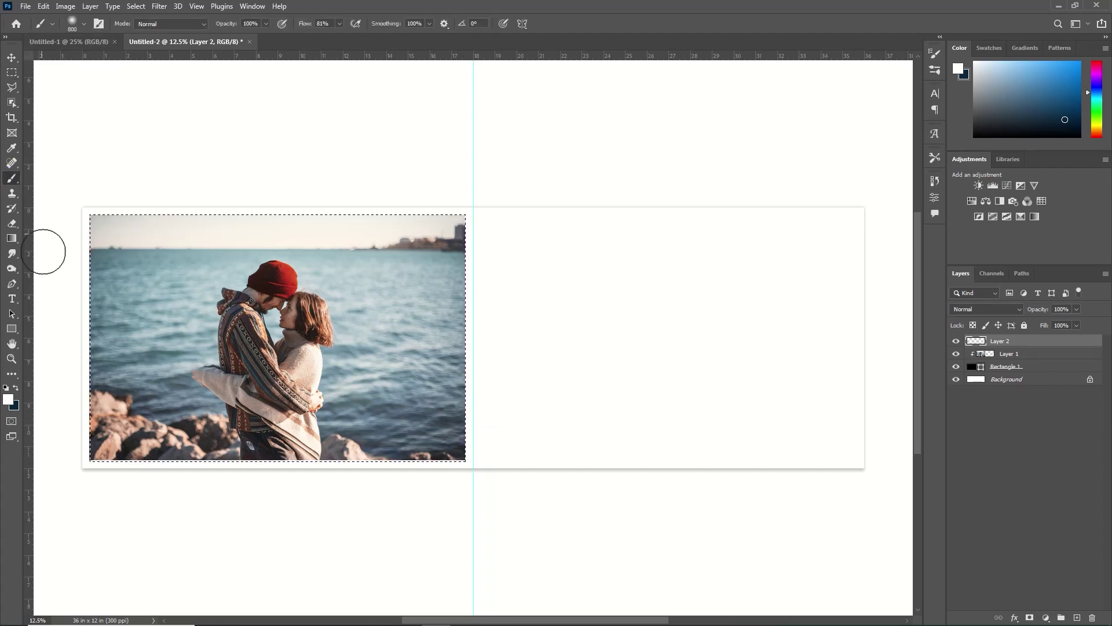
pyautogui.click(16, 389)
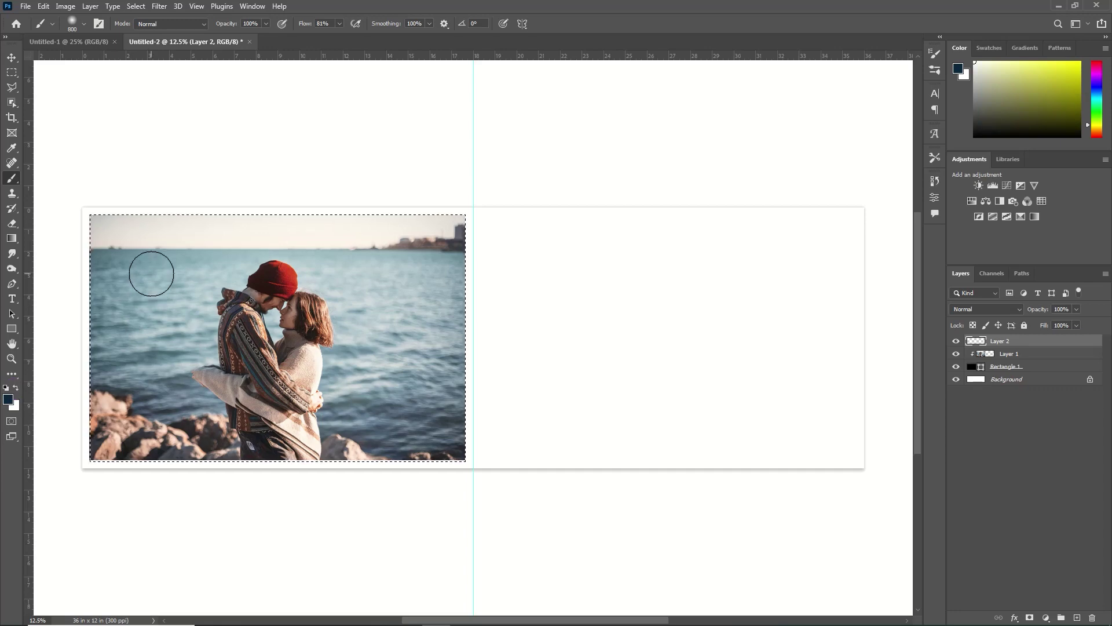
pyautogui.press(']')
pyautogui.press(']')
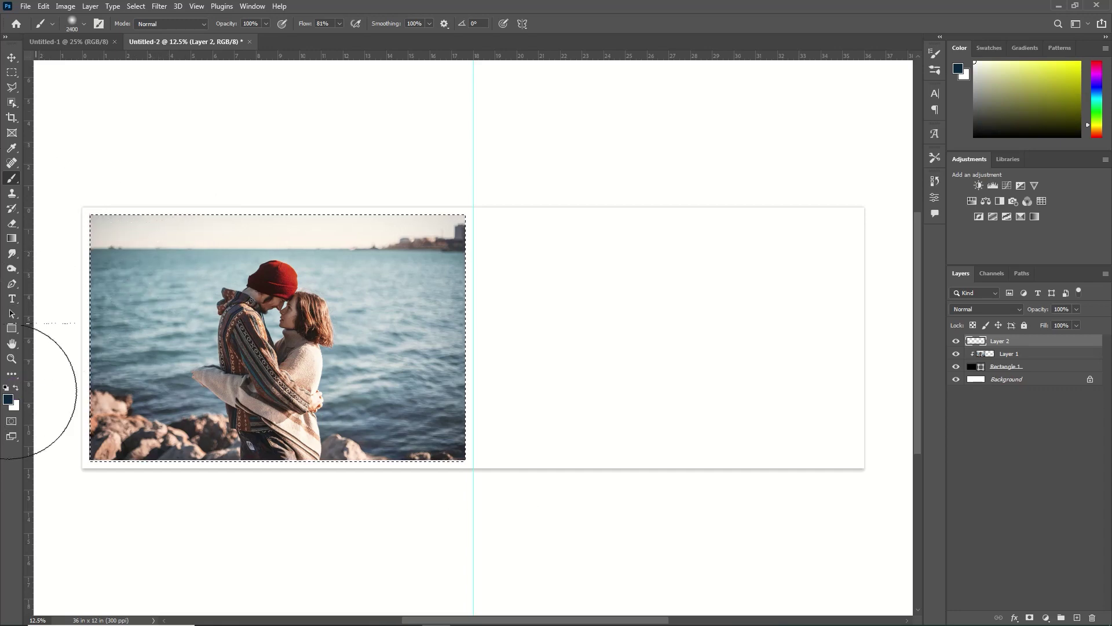
pyautogui.click(8, 400)
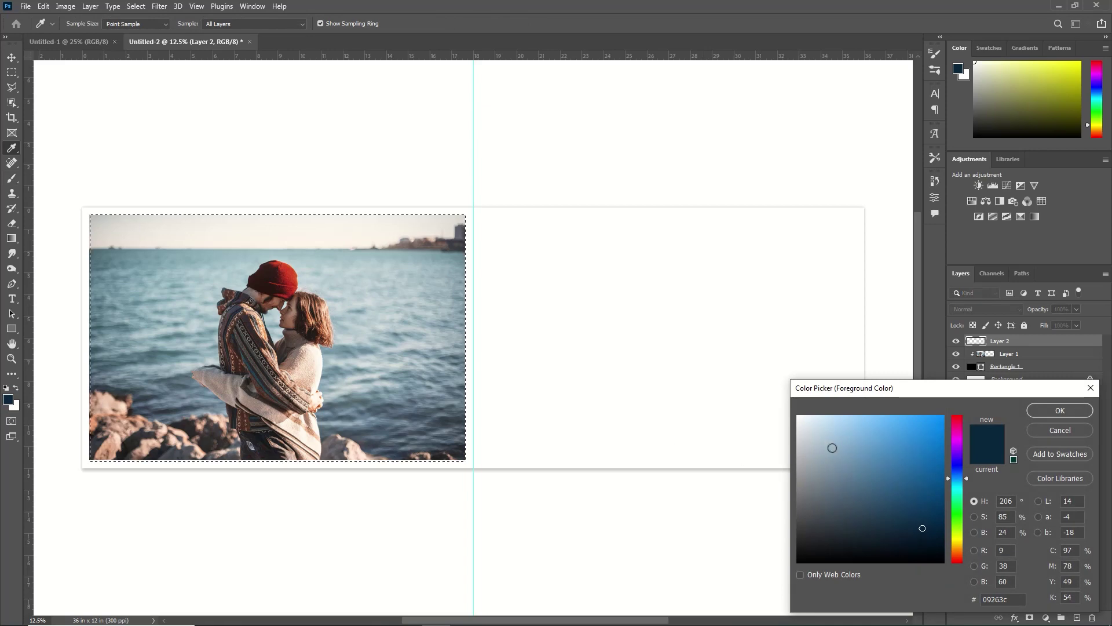
pyautogui.moveTo(810, 438); pyautogui.dragTo(803, 572)
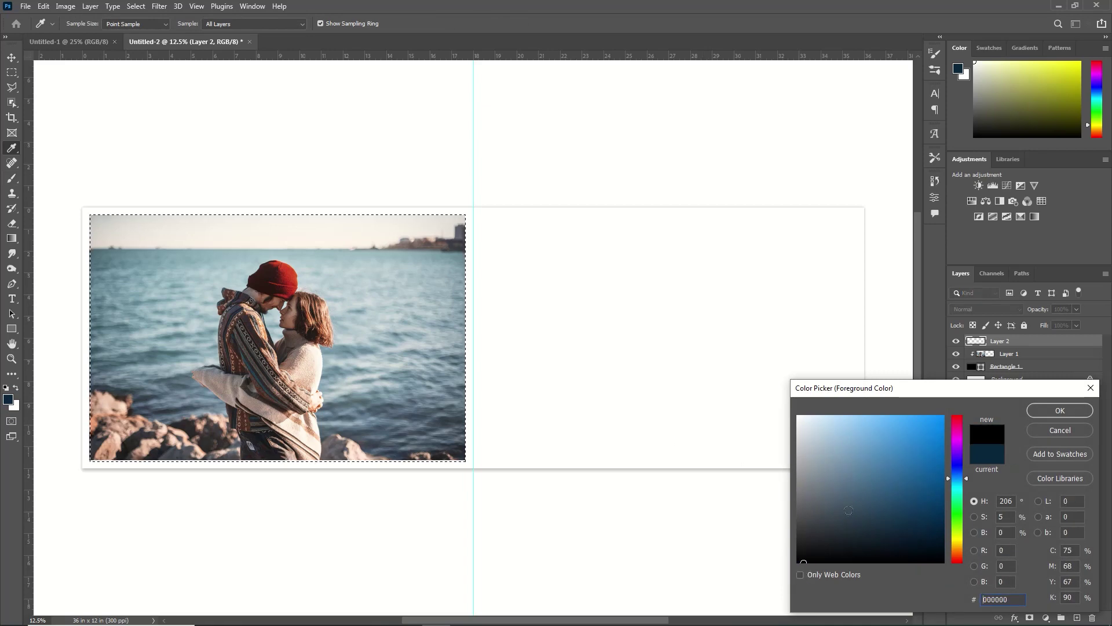
pyautogui.click(1060, 410)
pyautogui.moveTo(231, 24)
pyautogui.mouseDown()
pyautogui.moveTo(193, 42)
pyautogui.moveTo(206, 55)
pyautogui.moveTo(184, 62)
pyautogui.mouseUp()
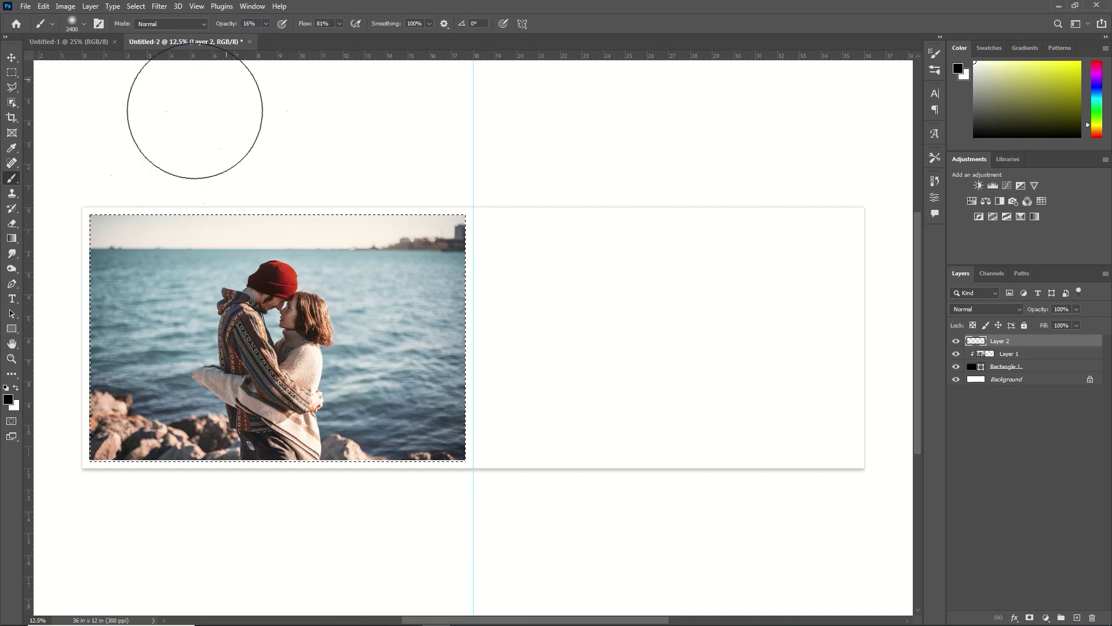
# - Paint a soft dark vignette around the photo's edges within the selection, and deselect
pyautogui.moveTo(279, 198)
pyautogui.mouseDown()
pyautogui.moveTo(429, 452)
pyautogui.moveTo(37, 398)
pyautogui.moveTo(442, 249)
pyautogui.moveTo(191, 446)
pyautogui.moveTo(196, 193)
pyautogui.moveTo(371, 487)
pyautogui.moveTo(201, 206)
pyautogui.moveTo(355, 461)
pyautogui.moveTo(276, 190)
pyautogui.moveTo(483, 435)
pyautogui.mouseUp()
pyautogui.press('v')
pyautogui.hotkey('ctrl', 'd')
# - Draw a rectangular frame about 2936 × 2256 px around the couple, with no fill and a white stroke
pyautogui.click(11, 329)
pyautogui.click(62, 329)
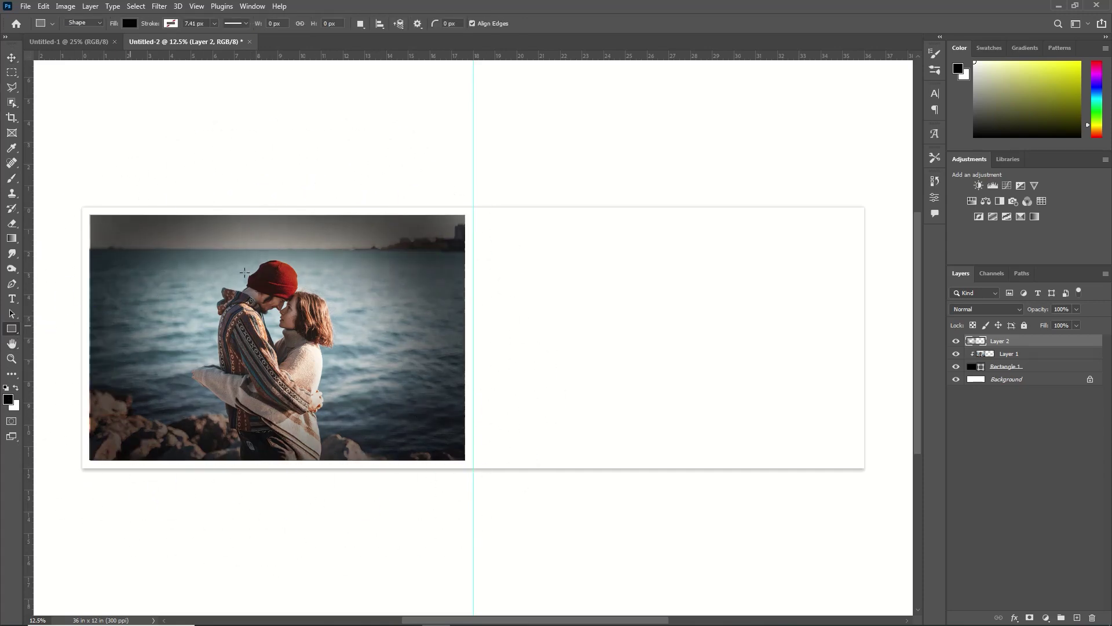
pyautogui.click(130, 23)
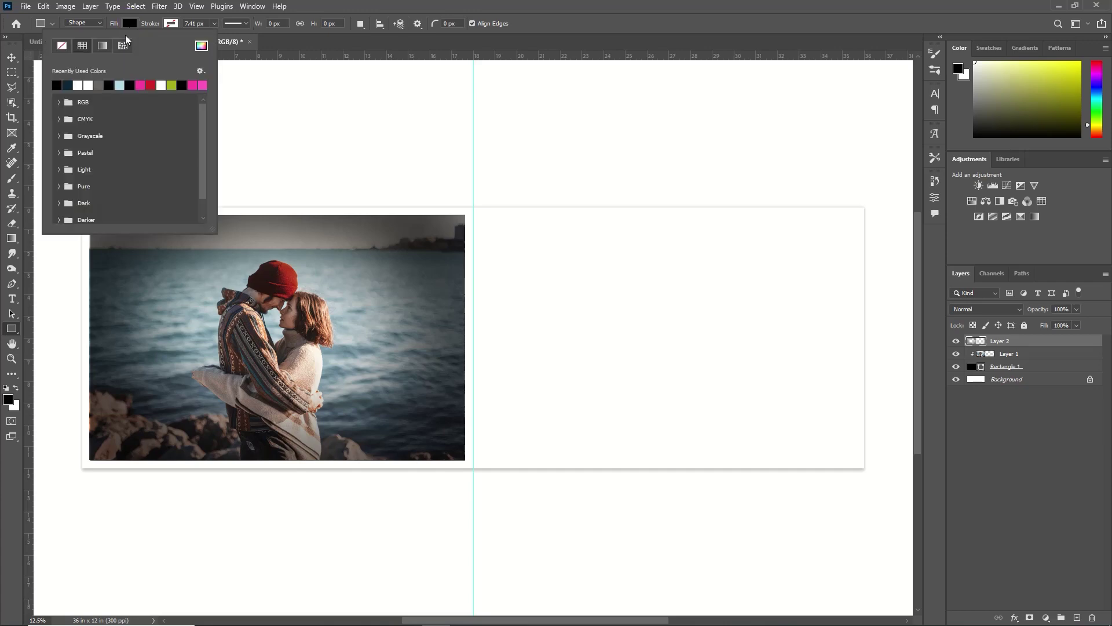
pyautogui.click(62, 45)
pyautogui.click(170, 23)
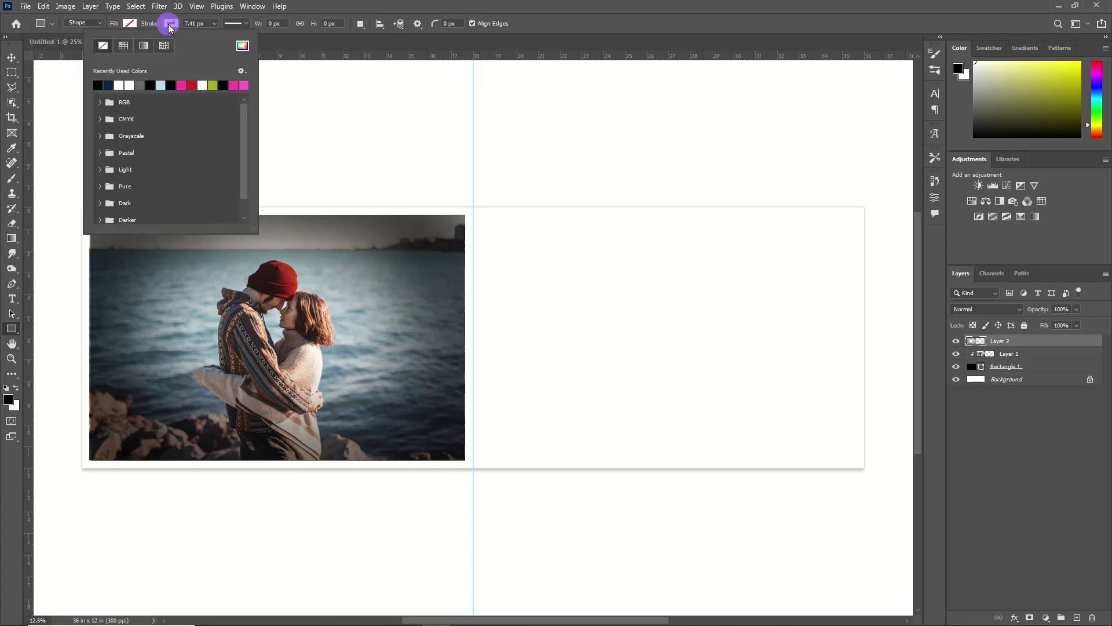
pyautogui.click(203, 85)
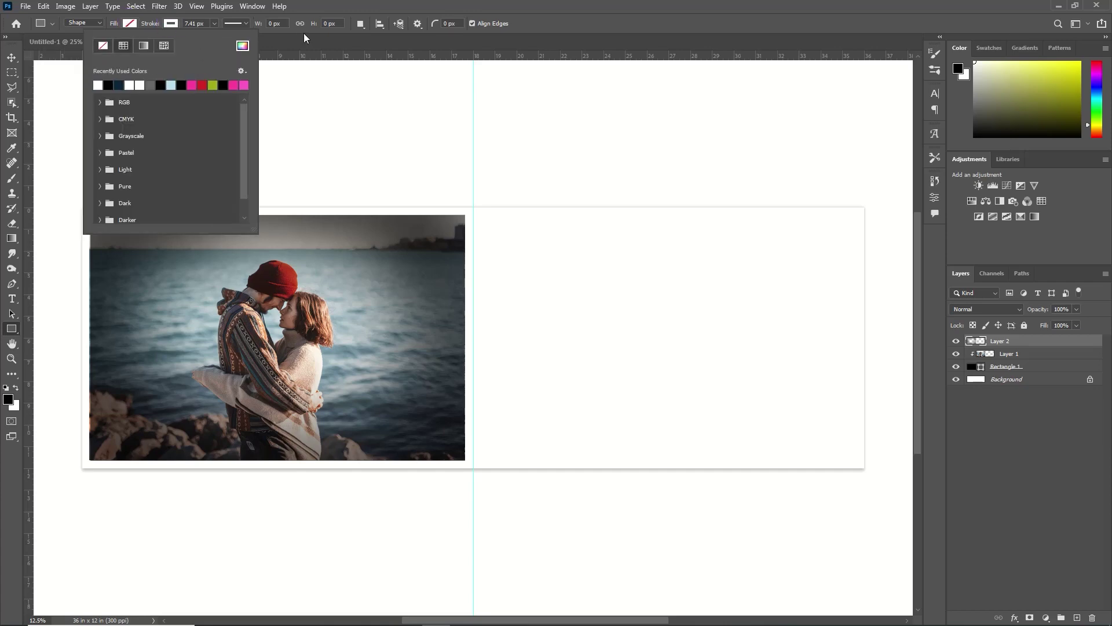
pyautogui.click(325, 49)
pyautogui.moveTo(167, 246)
pyautogui.mouseDown()
pyautogui.moveTo(365, 380)
pyautogui.moveTo(380, 409)
pyautogui.mouseUp()
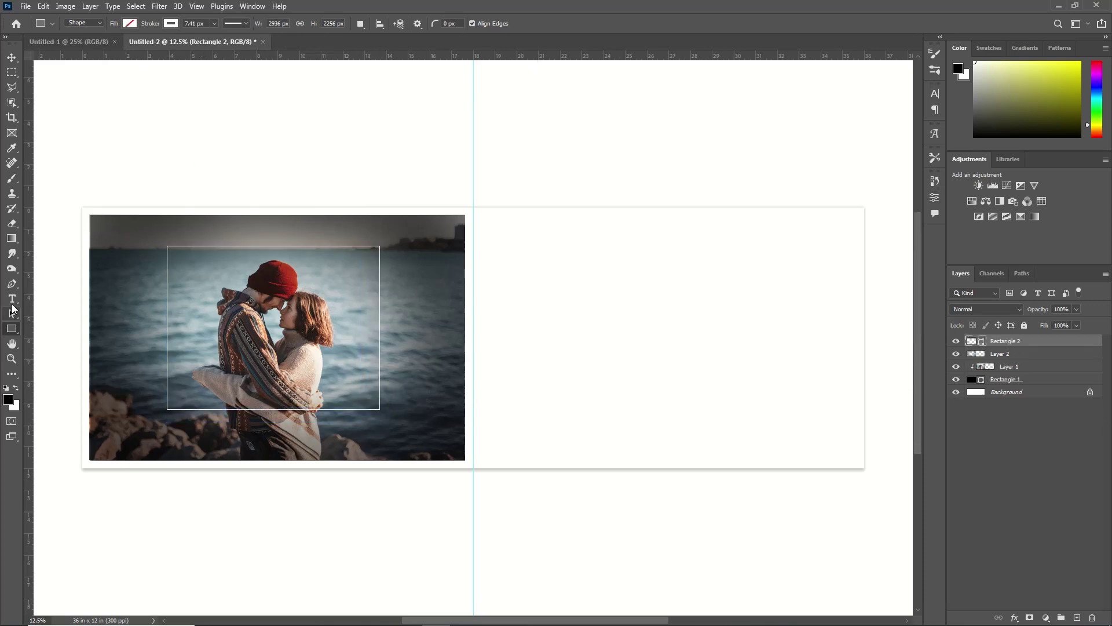
# - Draw a vertical white line about 640 px tall across the frame's lower edge, and place a duplicate to its left
pyautogui.click(11, 282)
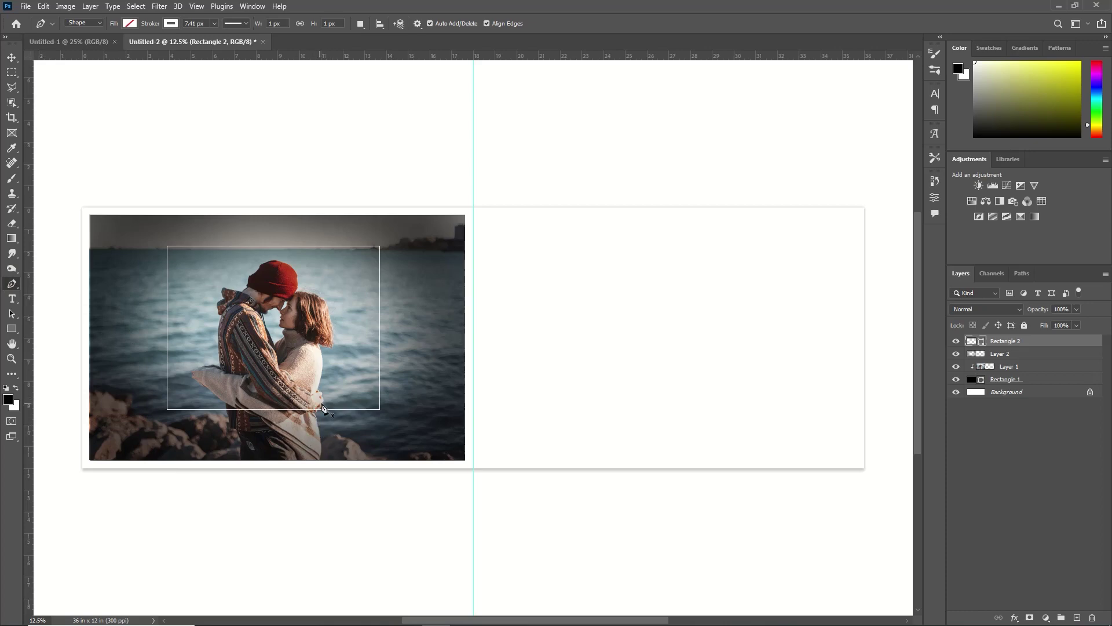
pyautogui.click(338, 405)
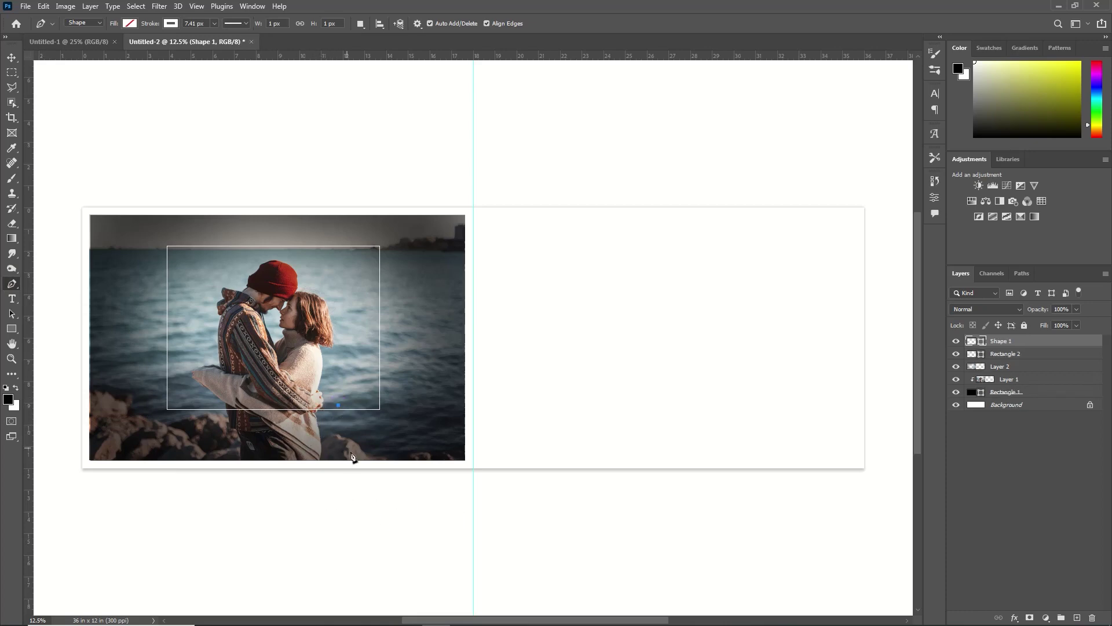
pyautogui.keyDown('shift'); pyautogui.click(338, 451); pyautogui.keyUp('shift')
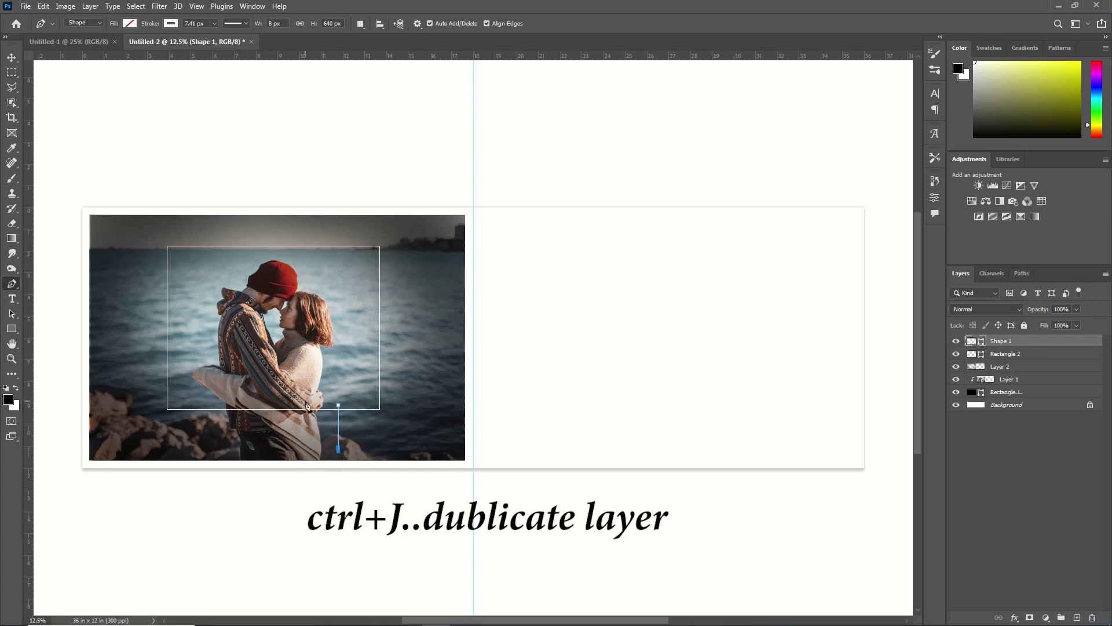
pyautogui.hotkey('ctrl', 'j')
pyautogui.press('v')
# - Try to set a custom fill color with the Rectangle tool
pyautogui.click(10, 329)
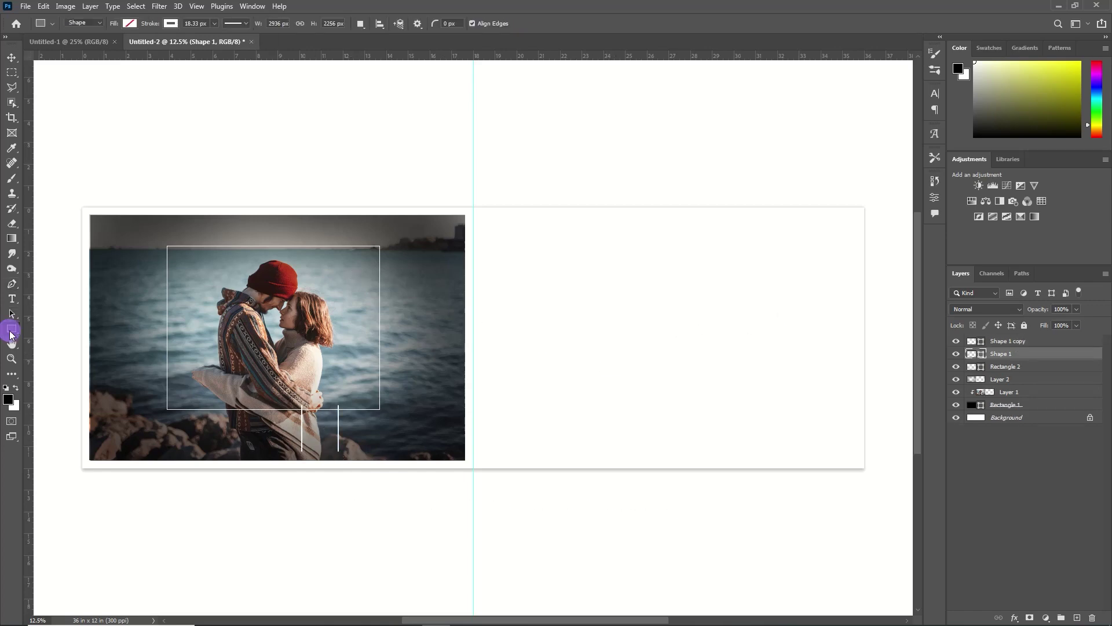
pyautogui.hotkey('shift', 'u')
pyautogui.click(11, 344)
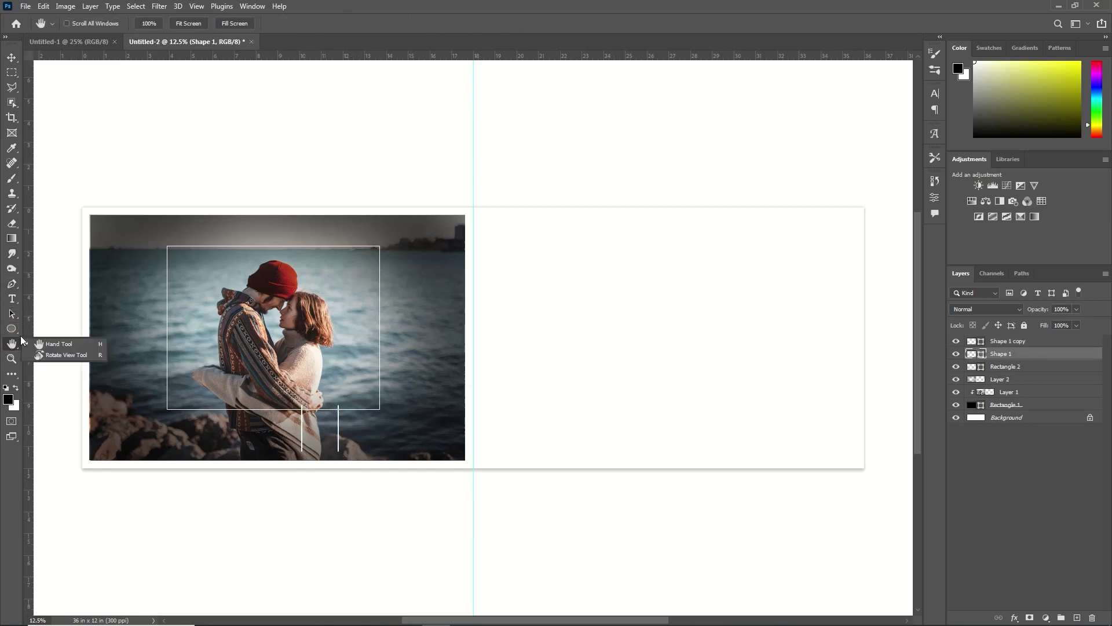
pyautogui.click(12, 328)
pyautogui.click(52, 328)
pyautogui.click(130, 24)
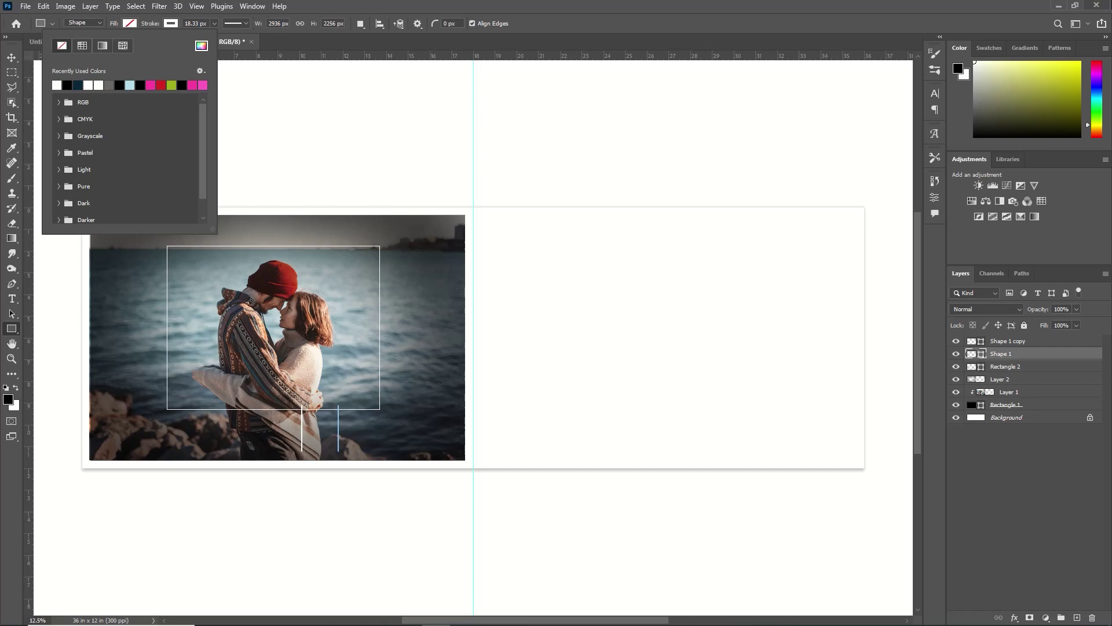
pyautogui.click(210, 47)
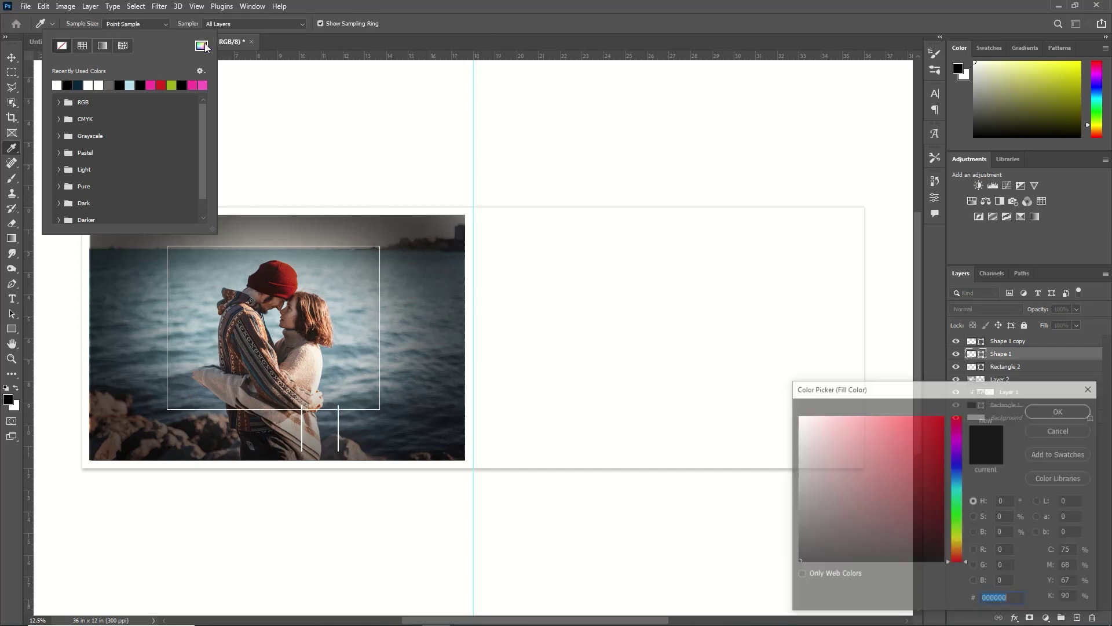
pyautogui.click(960, 489)
pyautogui.click(863, 447)
pyautogui.click(1060, 410)
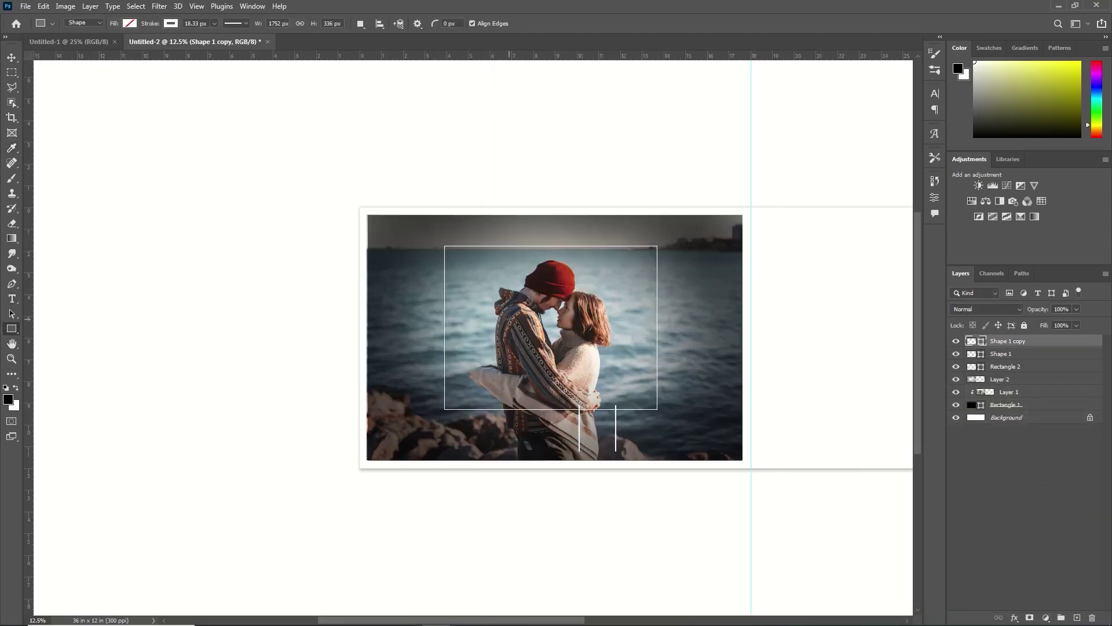
# - Draw a rectangle about 1792 × 344 px just below the frame, crossing the left vertical line, and remove its stroke
pyautogui.moveTo(592, 417); pyautogui.dragTo(463, 443)
pyautogui.click(169, 23)
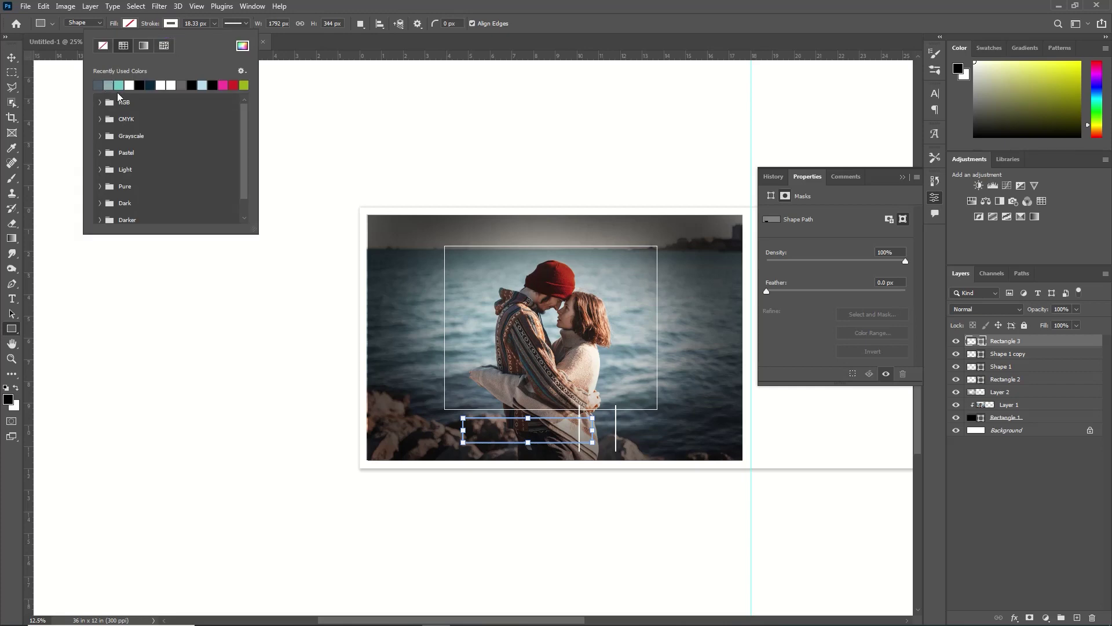
pyautogui.click(102, 45)
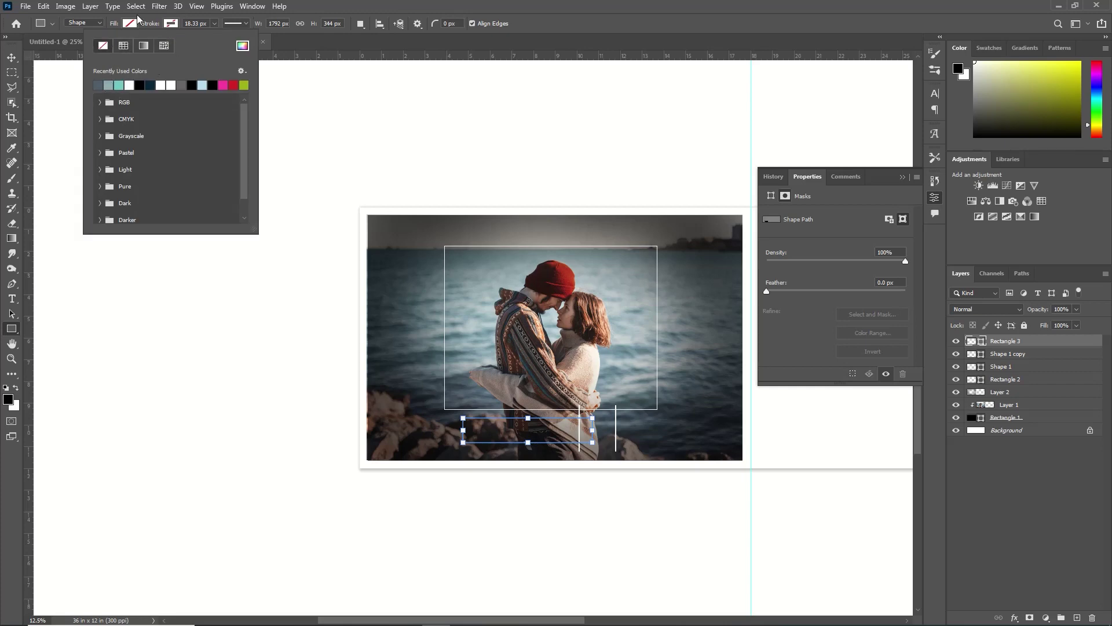
# - Fill the small rectangle below the frame with cyan 0ef5f8 and lower its layer opacity to 61%
pyautogui.click(131, 24)
pyautogui.click(201, 45)
pyautogui.click(957, 489)
pyautogui.click(925, 416)
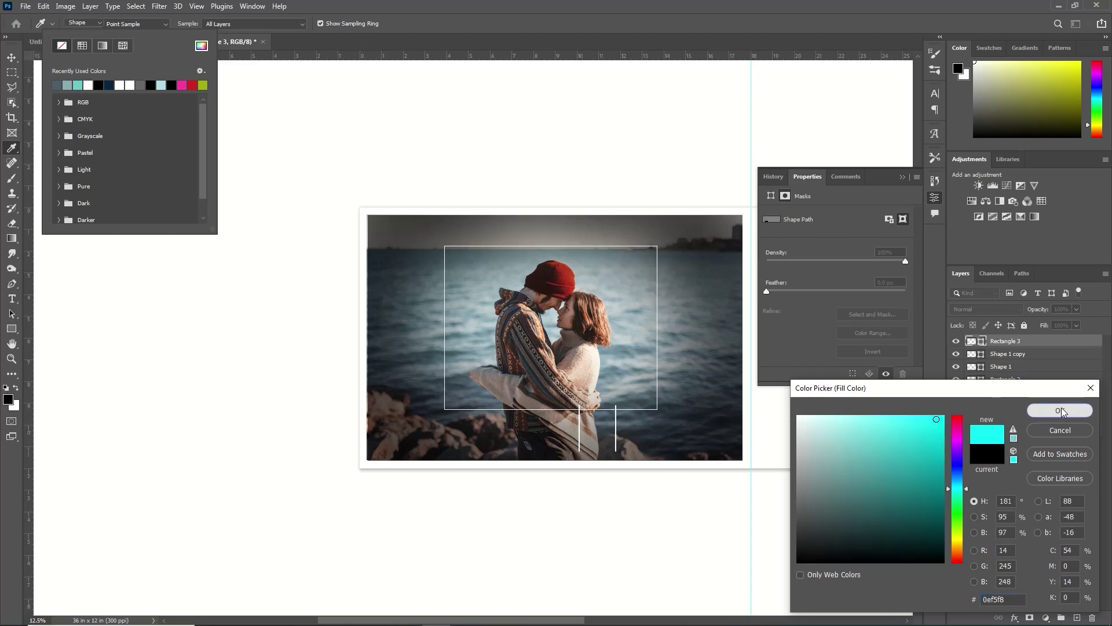
pyautogui.click(1061, 410)
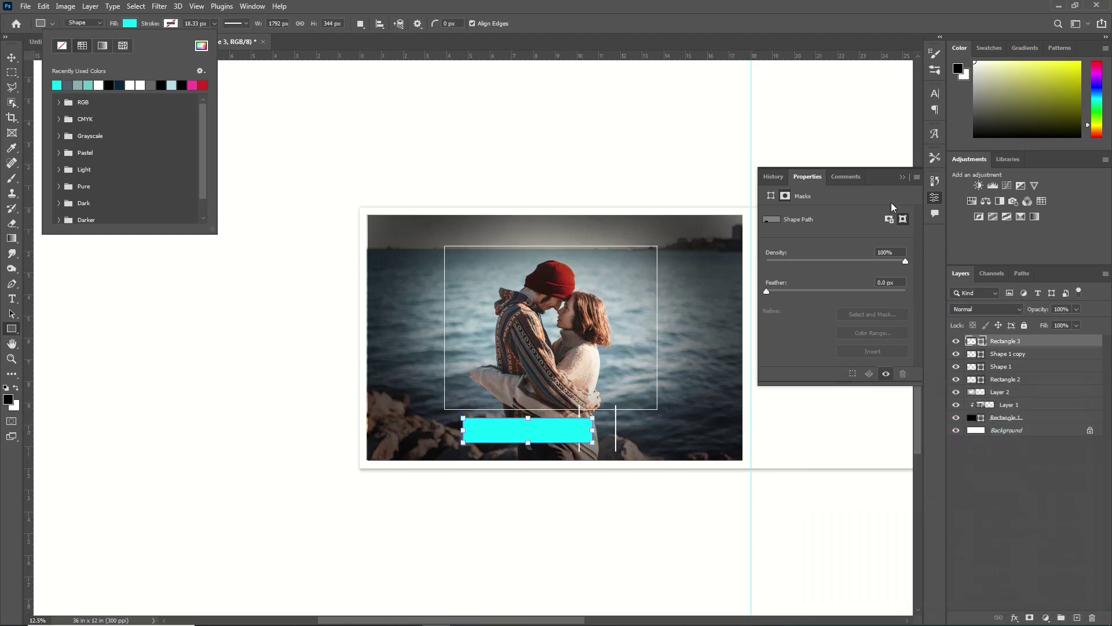
pyautogui.click(905, 180)
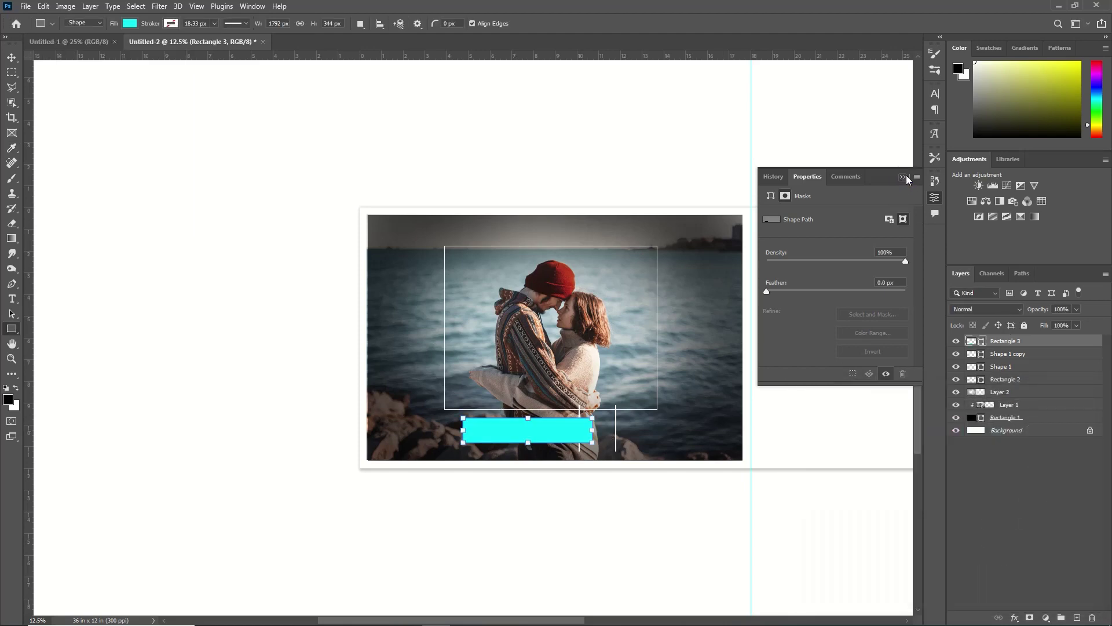
pyautogui.click(902, 177)
pyautogui.moveTo(1040, 309); pyautogui.dragTo(1021, 313)
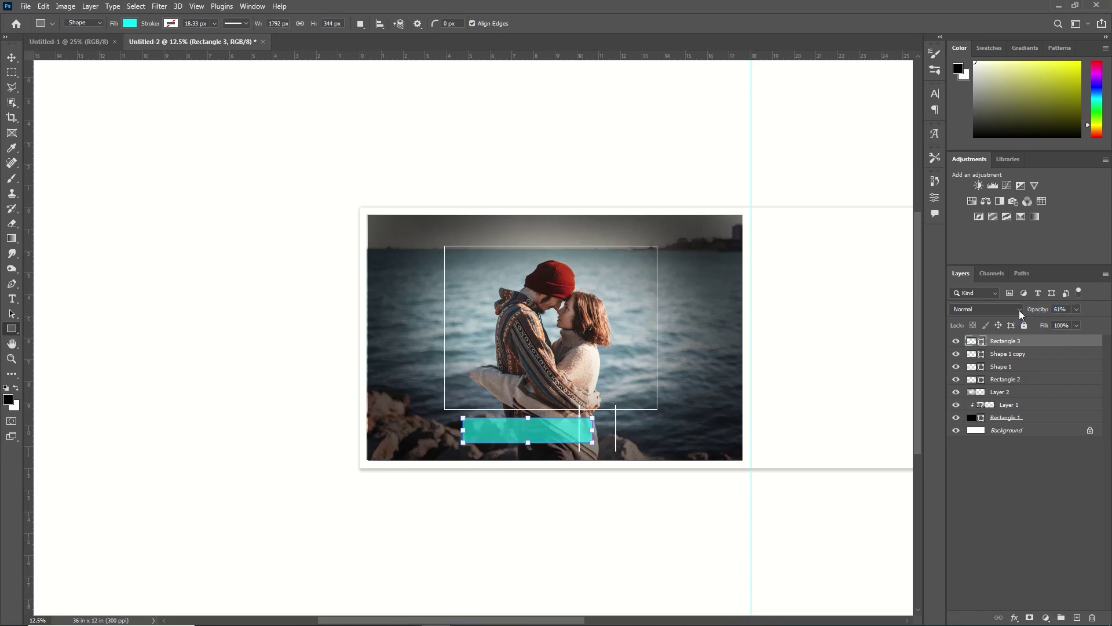
# - Add the 48 pt Stencil caption "BEAUTIFUL" over the cyan bar below the frame
pyautogui.click(19, 299)
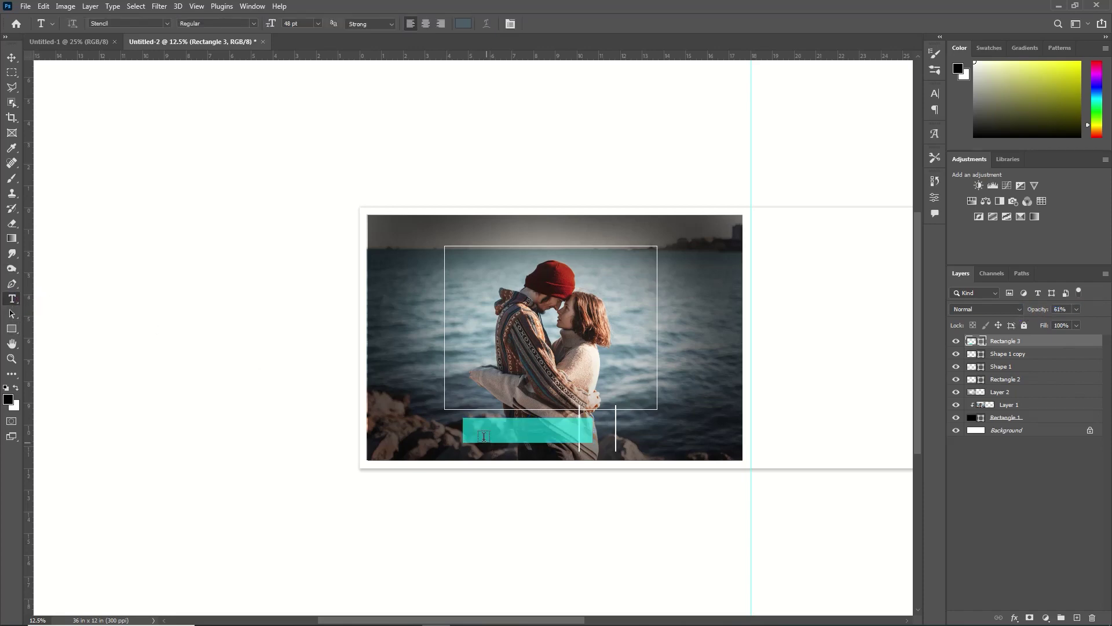
pyautogui.click(473, 427)
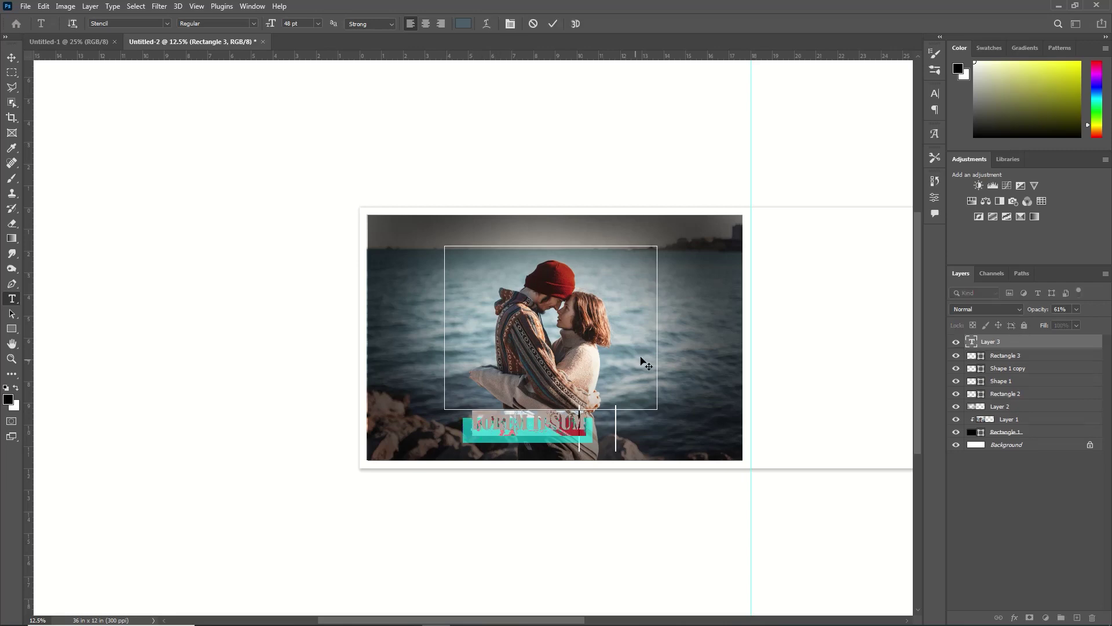
pyautogui.press('BackSpace')
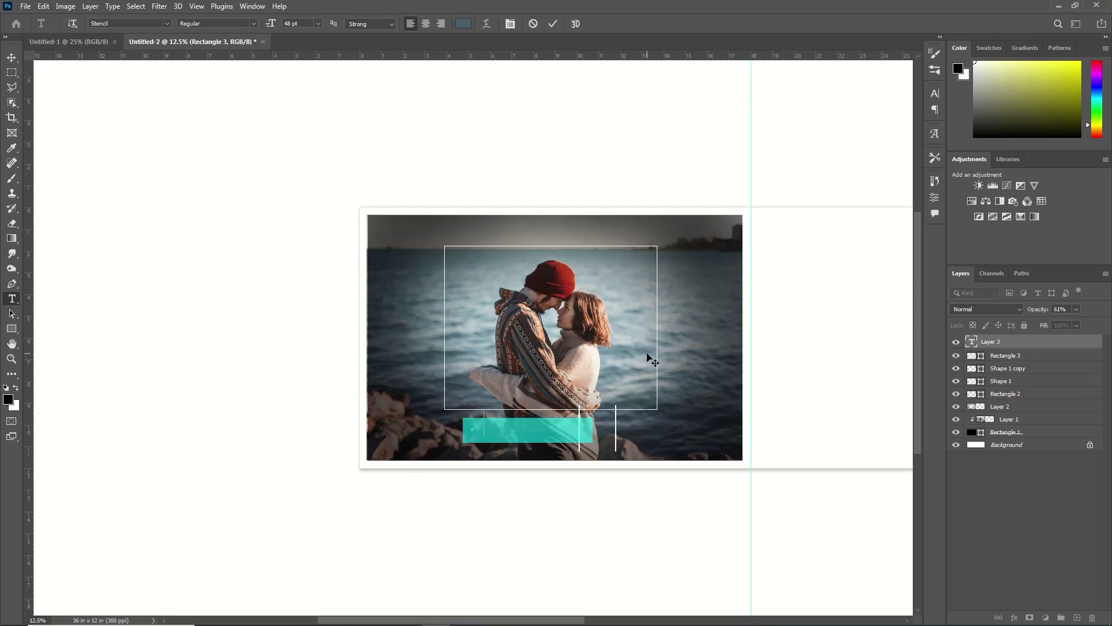
pyautogui.write('BEAUTIFU')
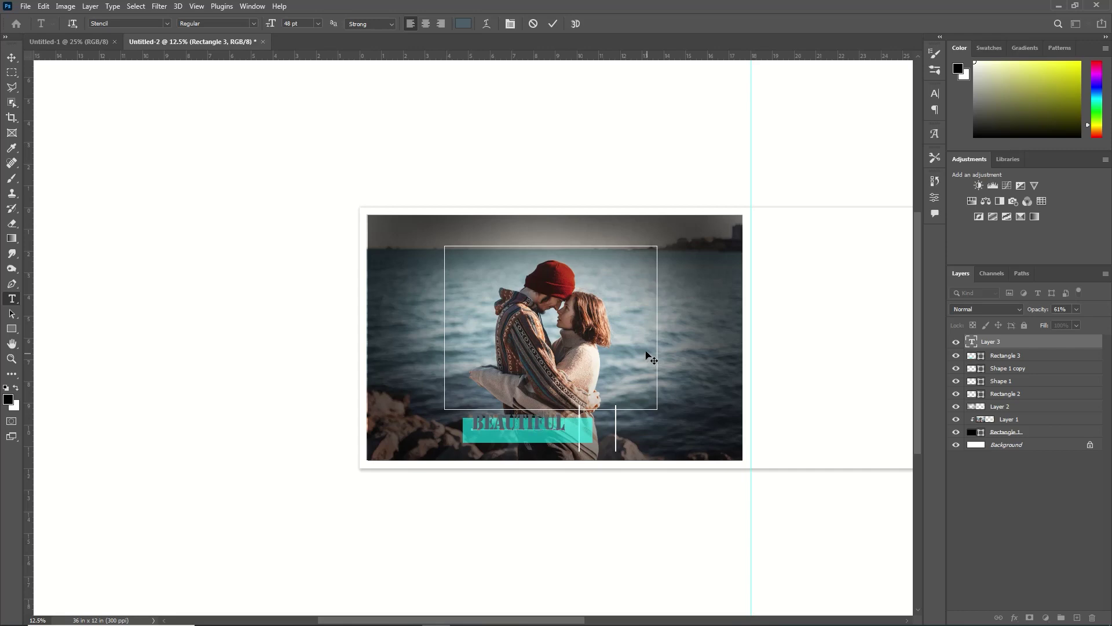
pyautogui.write('L')
pyautogui.click(553, 23)
# - Recolor the BEAUTIFUL caption off-white and reorder it and the cyan bar below the two vertical line layers
pyautogui.click(471, 23)
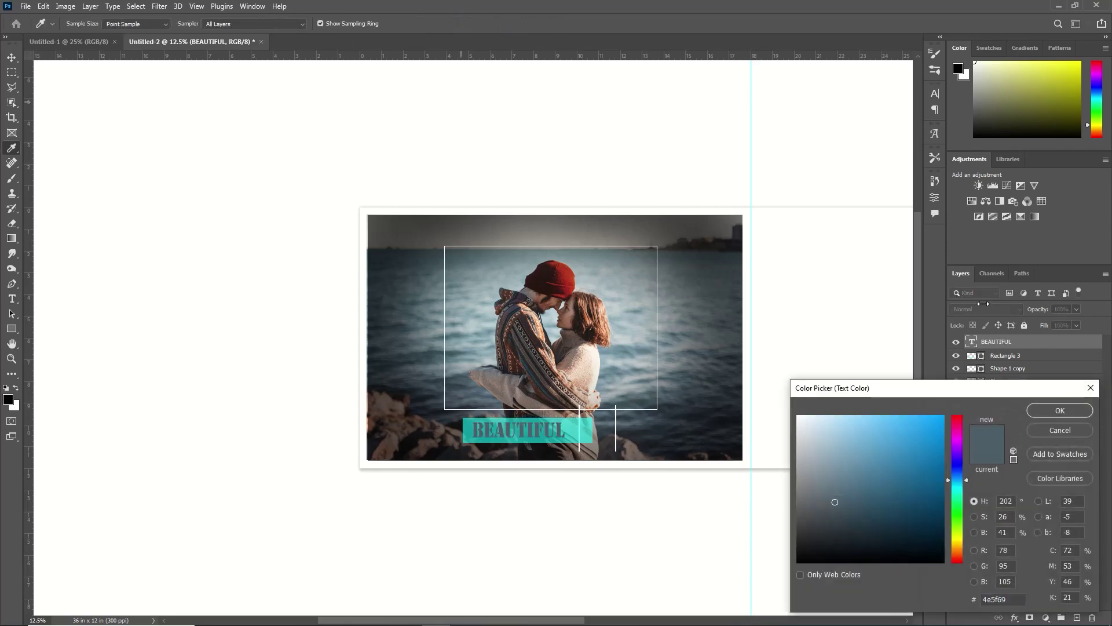
pyautogui.click(798, 438)
pyautogui.click(1032, 410)
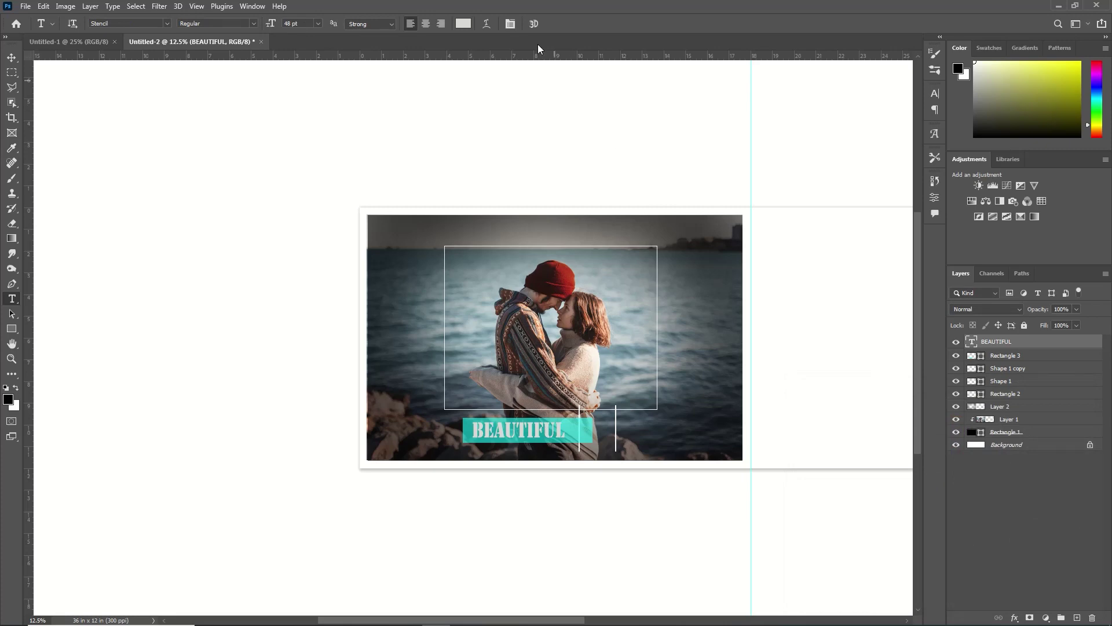
pyautogui.click(12, 58)
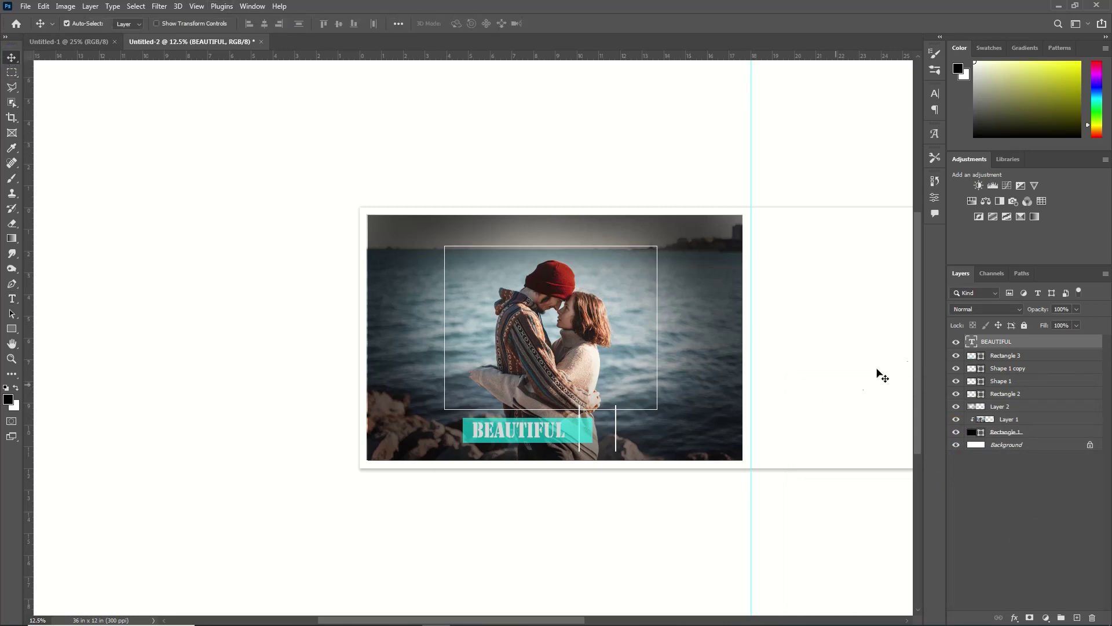
pyautogui.moveTo(1022, 346); pyautogui.dragTo(1025, 395)
# - Add the first partner's name in 30 pt Stencil on the photo left of the frame and widen its letter spacing
pyautogui.press('t')
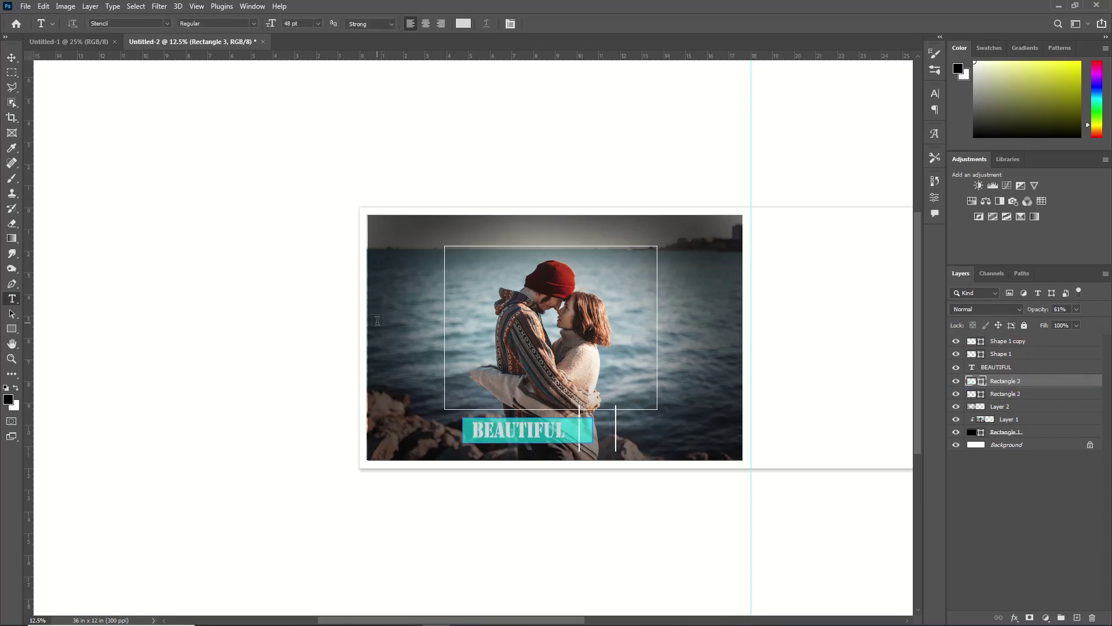
pyautogui.click(378, 321)
pyautogui.write('JOH')
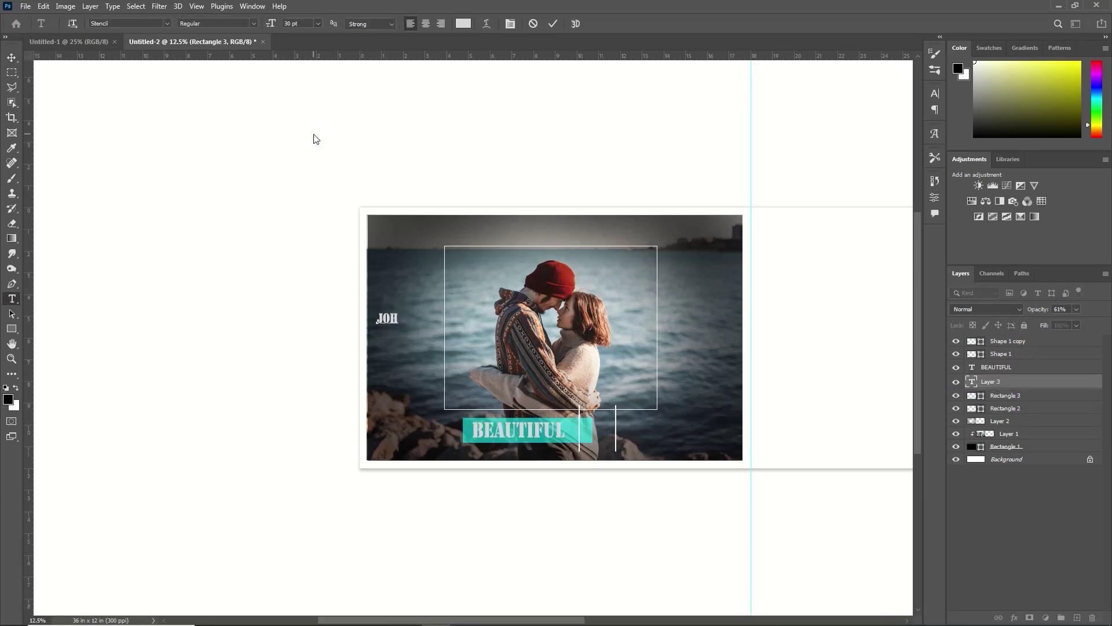
pyautogui.write('SOP')
pyautogui.press('BackSpace')
pyautogui.press('BackSpace')
pyautogui.press('BackSpace')
pyautogui.press('BackSpace')
pyautogui.write('ONNY')
pyautogui.click(1017, 383)
pyautogui.click(935, 94)
pyautogui.moveTo(872, 136); pyautogui.dragTo(887, 137)
pyautogui.click(934, 94)
# - Duplicate the name text, move the copy below the original and replace its wording with the second partner's name
pyautogui.hotkey('ctrl', 'j')
pyautogui.hotkey('ctrl', 't')
pyautogui.moveTo(420, 320); pyautogui.dragTo(421, 346)
pyautogui.press('Return')
pyautogui.click(421, 345)
pyautogui.press('BackSpace')
pyautogui.press('BackSpace')
pyautogui.press('BackSpace')
pyautogui.press('BackSpace')
pyautogui.press('BackSpace')
pyautogui.write('HONEY')
pyautogui.click(553, 24)
# - Nudge the second name up and to the right so it sits staggered beneath the first name
pyautogui.hotkey('shift', 'Up')
pyautogui.hotkey('shift', 'Up')
pyautogui.hotkey('shift', 'Up')
pyautogui.hotkey('shift', 'Up')
pyautogui.hotkey('shift', 'Up')
pyautogui.hotkey('shift', 'Up')
pyautogui.hotkey('shift', 'Up')
pyautogui.hotkey('shift', 'Up')
pyautogui.hotkey('shift', 'Up')
pyautogui.hotkey('shift', 'Up')
pyautogui.hotkey('shift', 'Right')
pyautogui.hotkey('shift', 'Right')
pyautogui.hotkey('shift', 'Right')
pyautogui.hotkey('shift', 'Right')
pyautogui.hotkey('shift', 'Right')
pyautogui.hotkey('shift', 'Right')
pyautogui.hotkey('shift', 'Right')
pyautogui.hotkey('shift', 'Right')
pyautogui.hotkey('shift', 'Right')
pyautogui.hotkey('shift', 'Right')
pyautogui.hotkey('shift', 'Right')
pyautogui.hotkey('shift', 'Right')
pyautogui.hotkey('shift', 'Right')
pyautogui.hotkey('shift', 'Right')
pyautogui.hotkey('shift', 'Right')
pyautogui.hotkey('shift', 'Right')
pyautogui.hotkey('shift', 'Right')
pyautogui.hotkey('shift', 'Right')
pyautogui.hotkey('shift', 'Right')
pyautogui.hotkey('shift', 'Right')
# - Add "PRE WEDDING" in 14 pt text above the frame's upper-left corner and lower its layer opacity to 51%
pyautogui.click(11, 299)
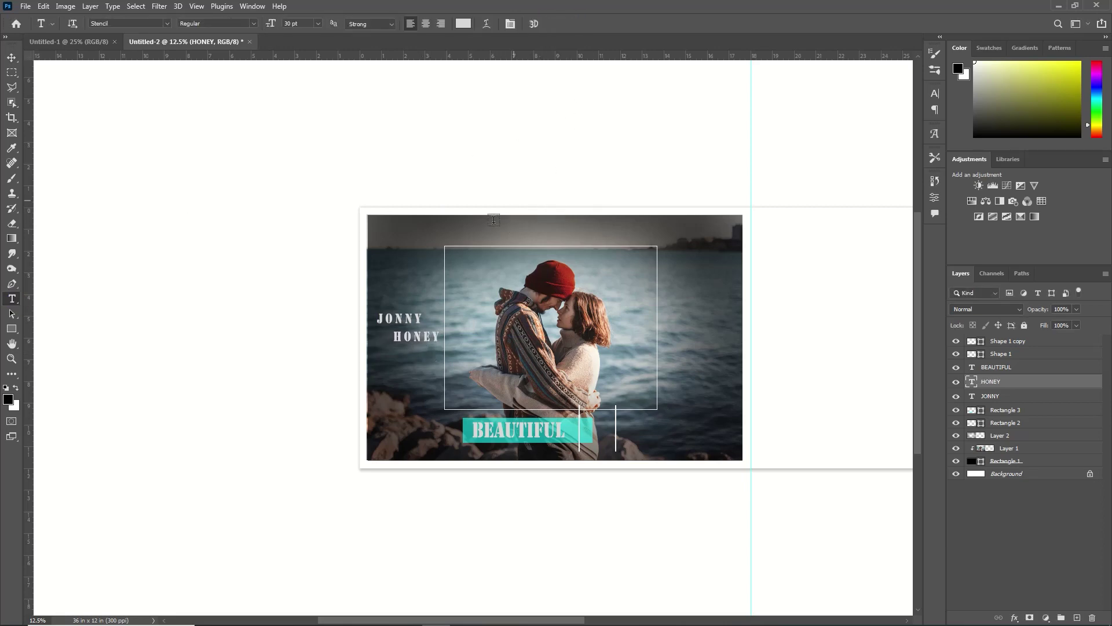
pyautogui.click(450, 240)
pyautogui.click(318, 24)
pyautogui.click(311, 104)
pyautogui.write('PE WEDDING')
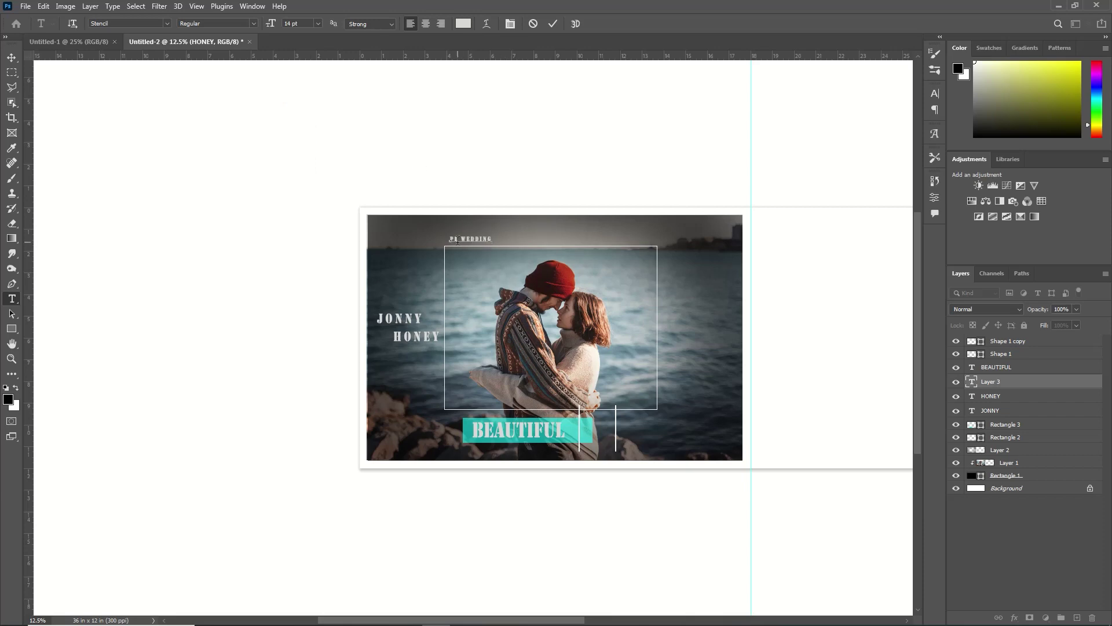
pyautogui.hotkey('ctrl', 'Return')
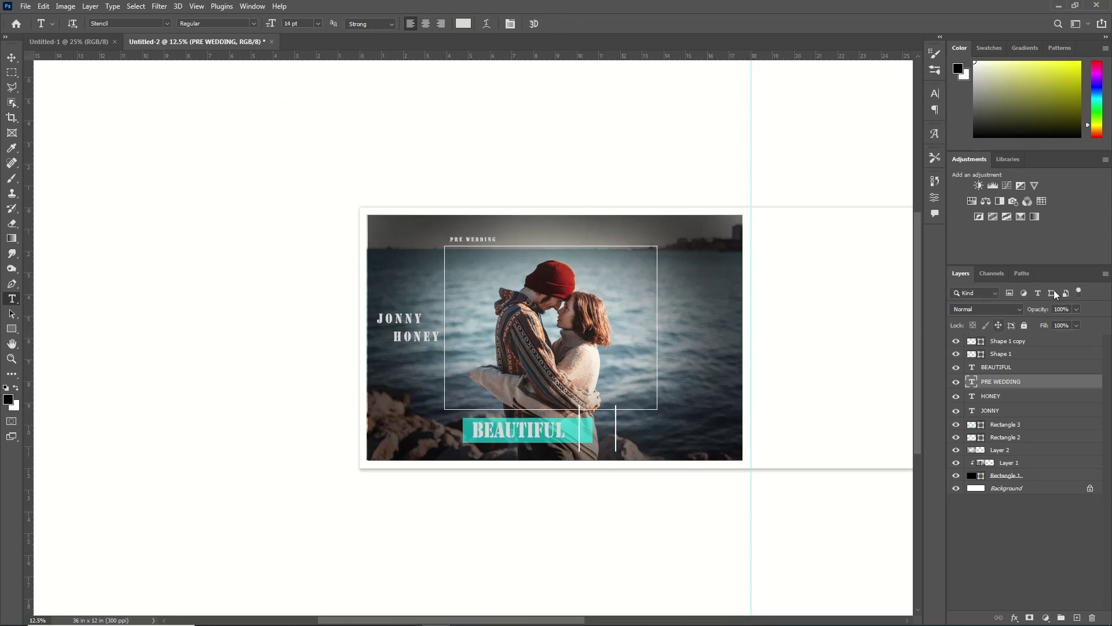
pyautogui.moveTo(1039, 313); pyautogui.dragTo(1027, 310)
pyautogui.click(1036, 309)
# - Draw an unfilled rectangle with a 7.41 px white stroke across the right edge of the main photo
pyautogui.click(12, 328)
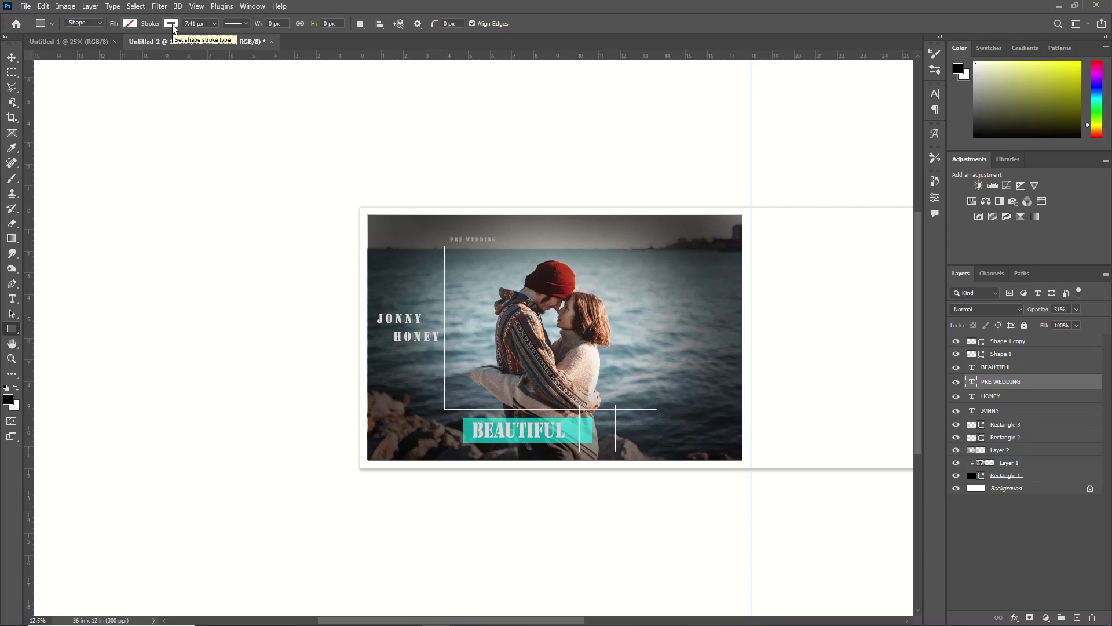
pyautogui.moveTo(678, 297); pyautogui.dragTo(759, 363)
# - Open the couple-1869206_1920 photo, cut the whole image, close its file and paste it into the album spread
pyautogui.click(26, 6)
pyautogui.click(49, 29)
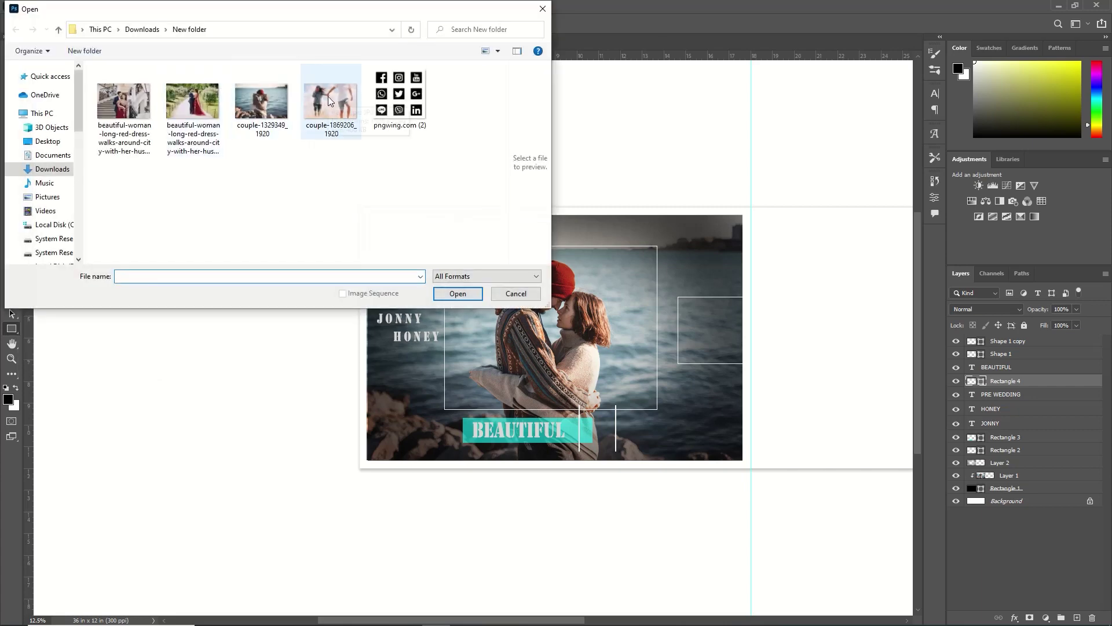
pyautogui.click(329, 101)
pyautogui.click(457, 293)
pyautogui.hotkey('ctrl', 'a')
pyautogui.hotkey('ctrl', 'x')
pyautogui.hotkey('ctrl', 'w')
pyautogui.click(550, 236)
pyautogui.hotkey('ctrl', 'v')
# - Scale the pasted beach photo down and position it over the small outlined rectangle at the main photo's right edge
pyautogui.hotkey('ctrl', 't')
pyautogui.moveTo(591, 384); pyautogui.dragTo(548, 355)
pyautogui.moveTo(515, 324); pyautogui.dragTo(512, 333)
pyautogui.moveTo(545, 363); pyautogui.dragTo(482, 330)
pyautogui.press('Return')
# - Delete the strip of the beach photo that overhangs the small frame's left side and clear the selection
pyautogui.click(12, 72)
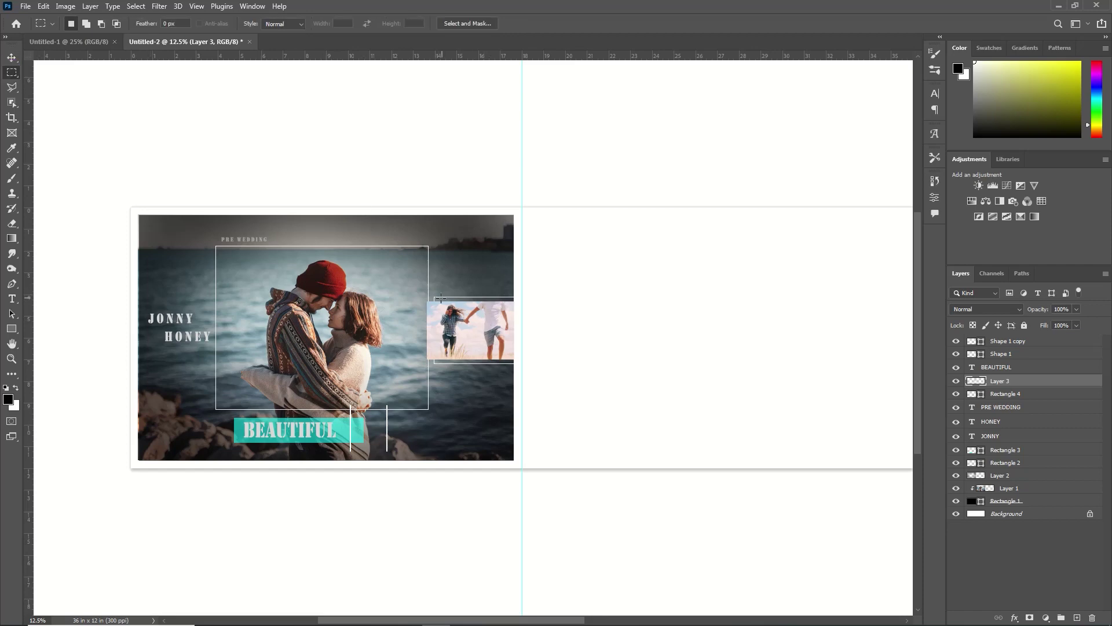
pyautogui.moveTo(438, 298); pyautogui.dragTo(421, 376)
pyautogui.press('Delete')
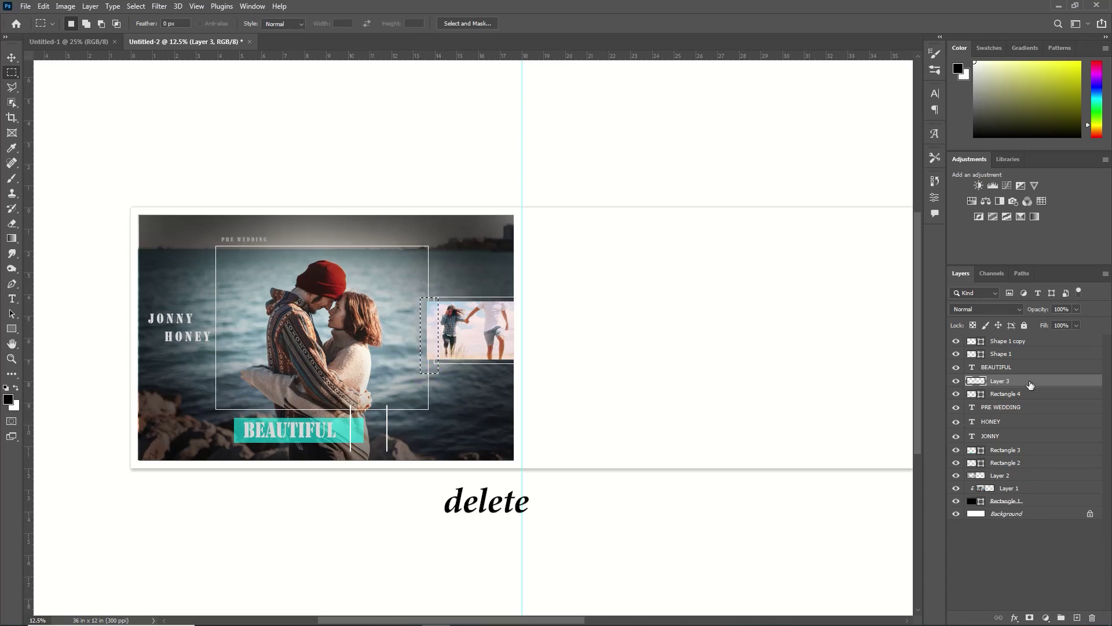
pyautogui.hotkey('ctrl', 'd')
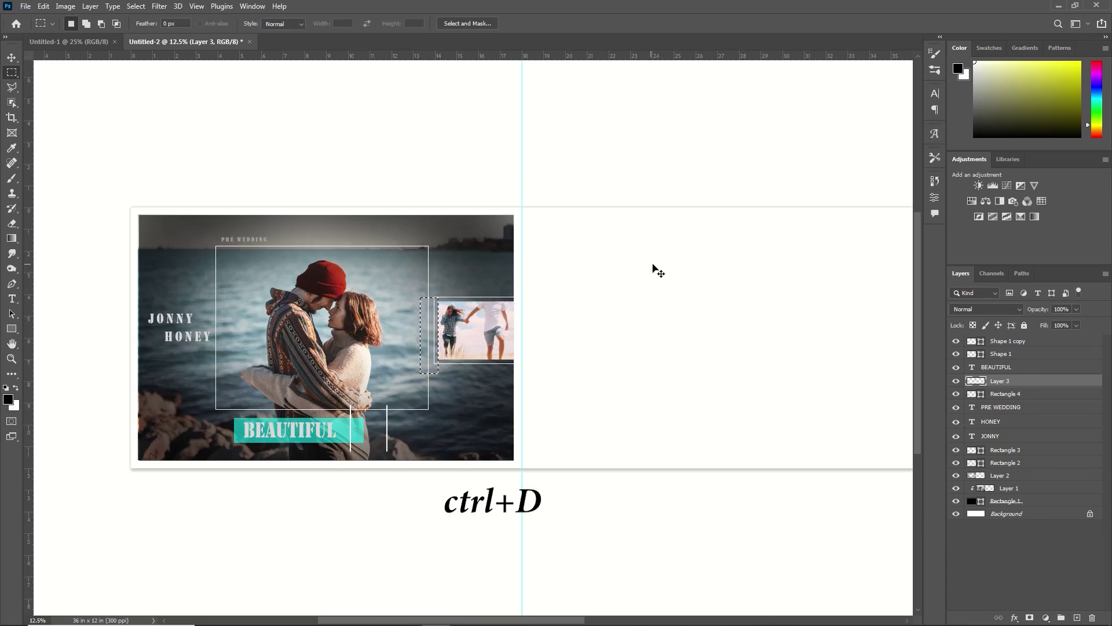
# - Add a Black & White adjustment clipped to the beach photo only and set its Reds to 10
pyautogui.press('v')
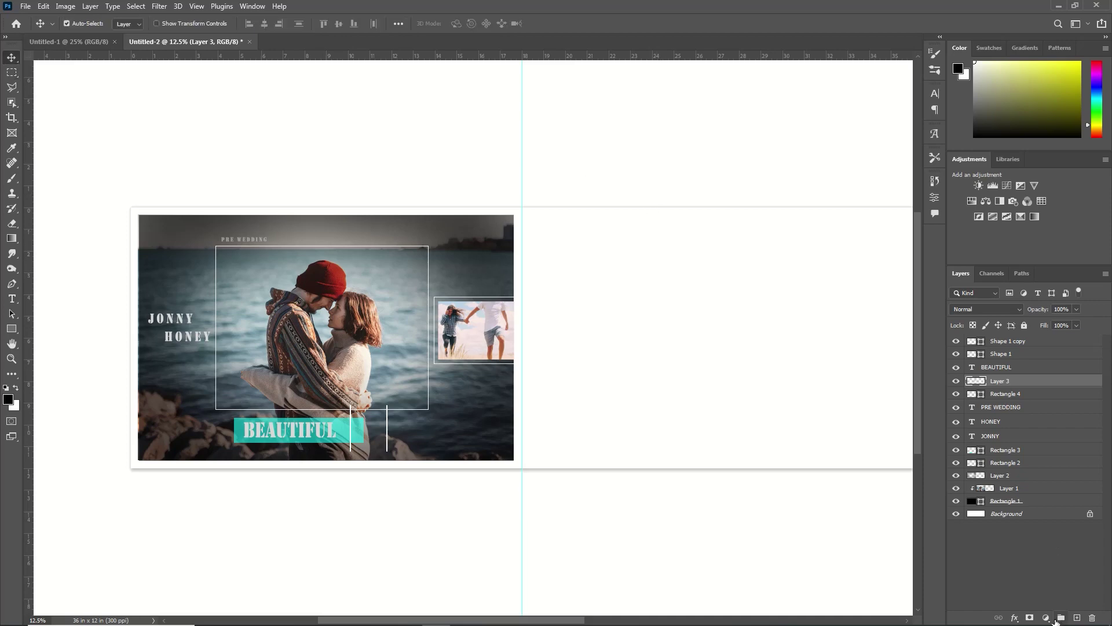
pyautogui.click(1045, 618)
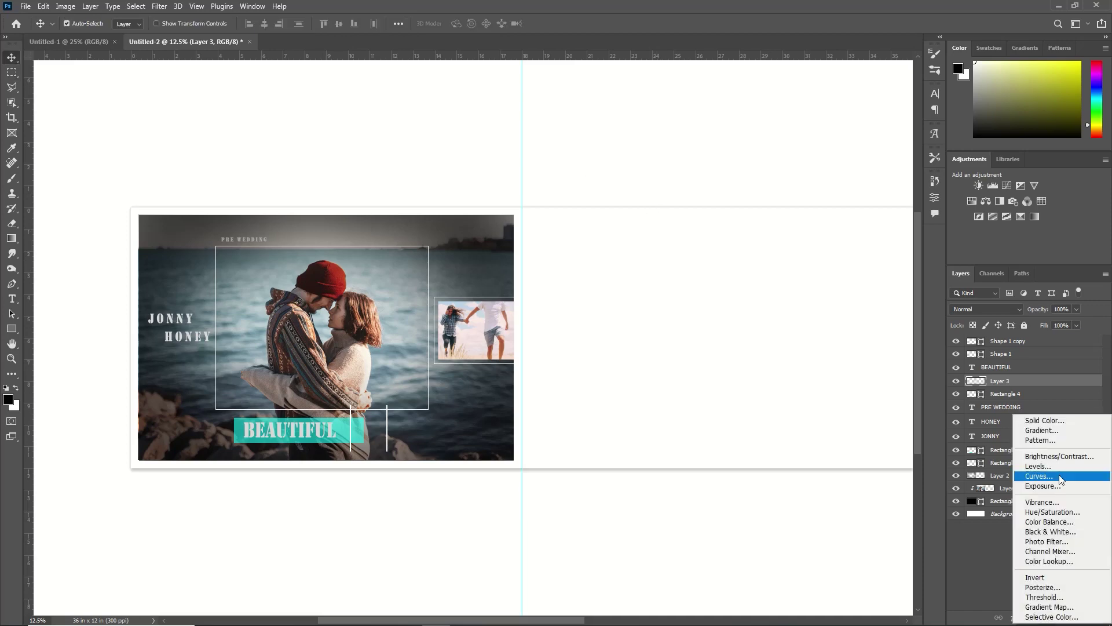
pyautogui.click(1053, 531)
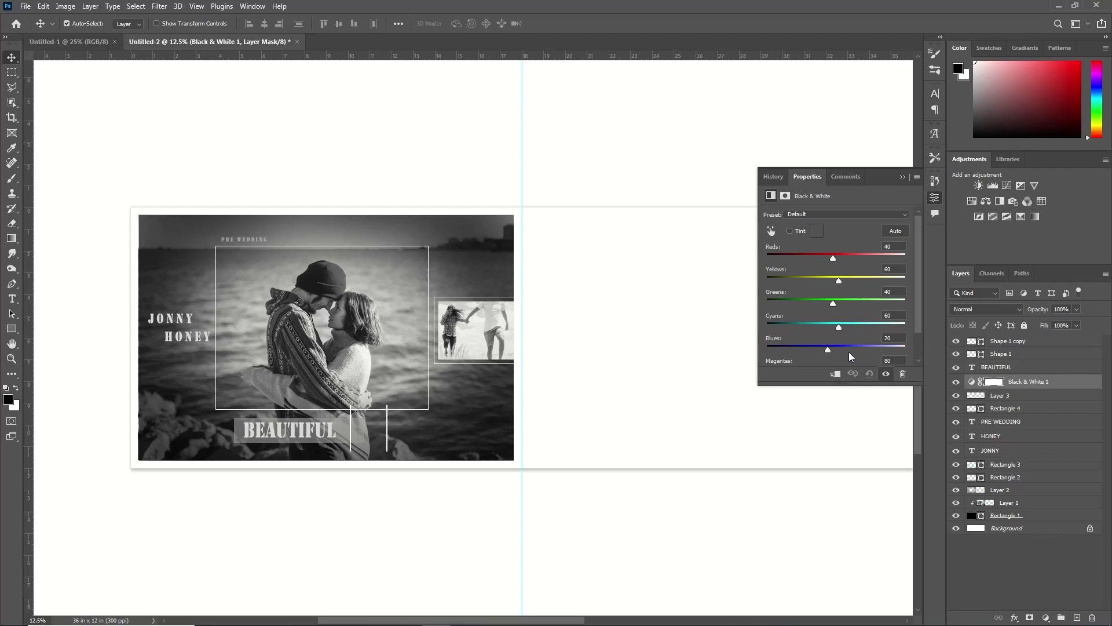
pyautogui.click(836, 375)
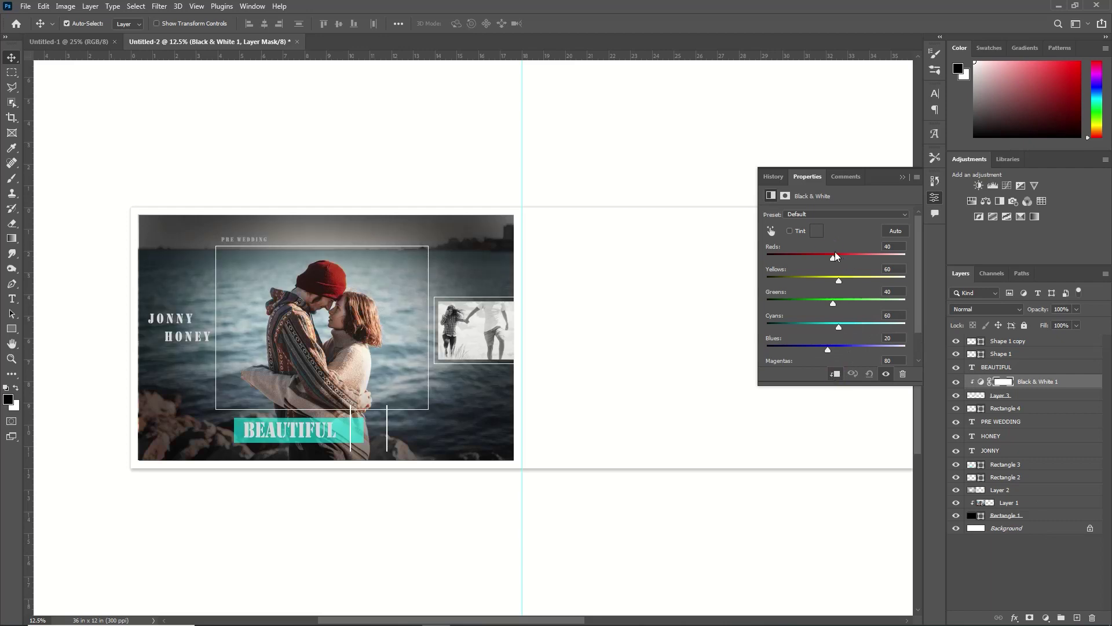
pyautogui.moveTo(829, 260)
pyautogui.mouseDown()
pyautogui.moveTo(817, 258)
pyautogui.moveTo(845, 260)
pyautogui.moveTo(824, 259)
pyautogui.mouseUp()
# - Draw a 120 × 96 px white triangle without stroke just left of the cyan bar and lower its opacity to 72%
pyautogui.rightClick(12, 329)
pyautogui.click(42, 345)
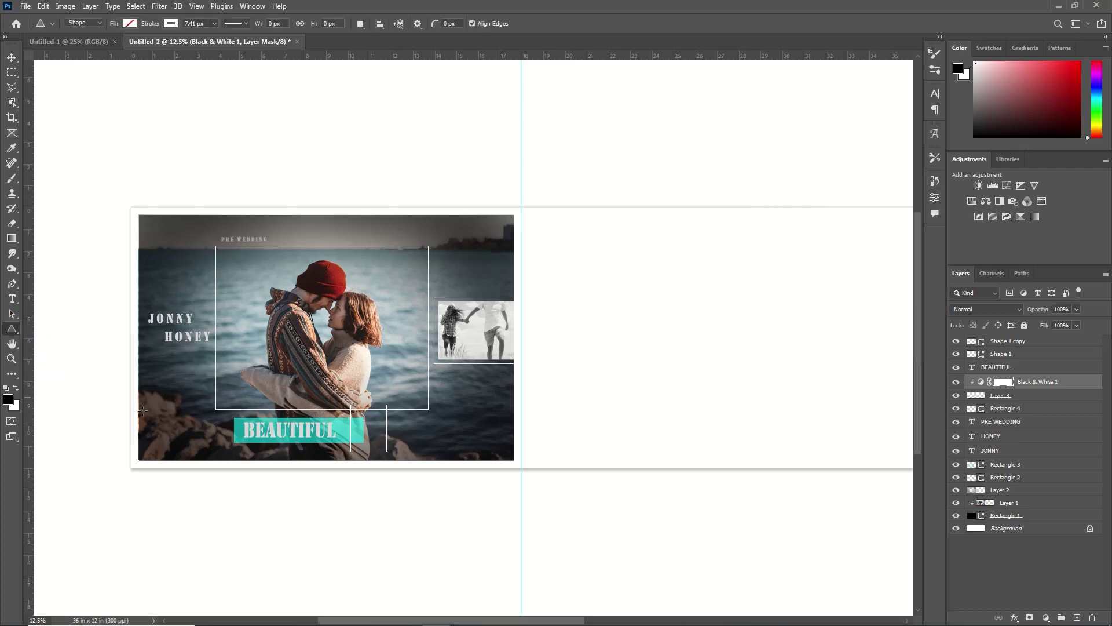
pyautogui.moveTo(214, 425); pyautogui.dragTo(223, 432)
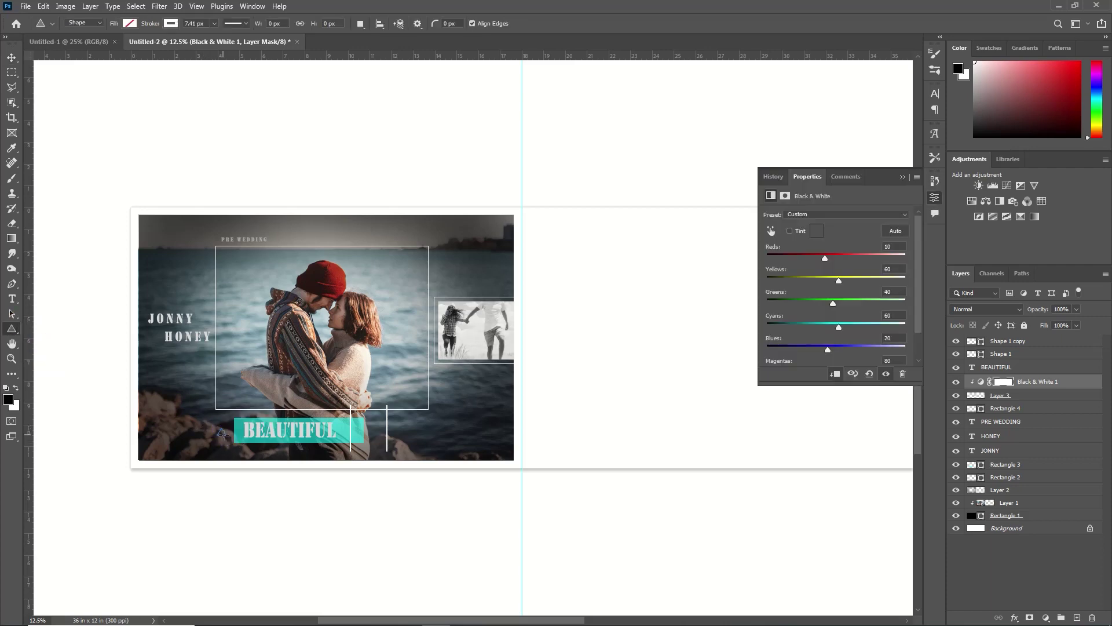
pyautogui.click(129, 23)
pyautogui.click(99, 44)
pyautogui.click(337, 39)
pyautogui.moveTo(1039, 308); pyautogui.dragTo(1026, 308)
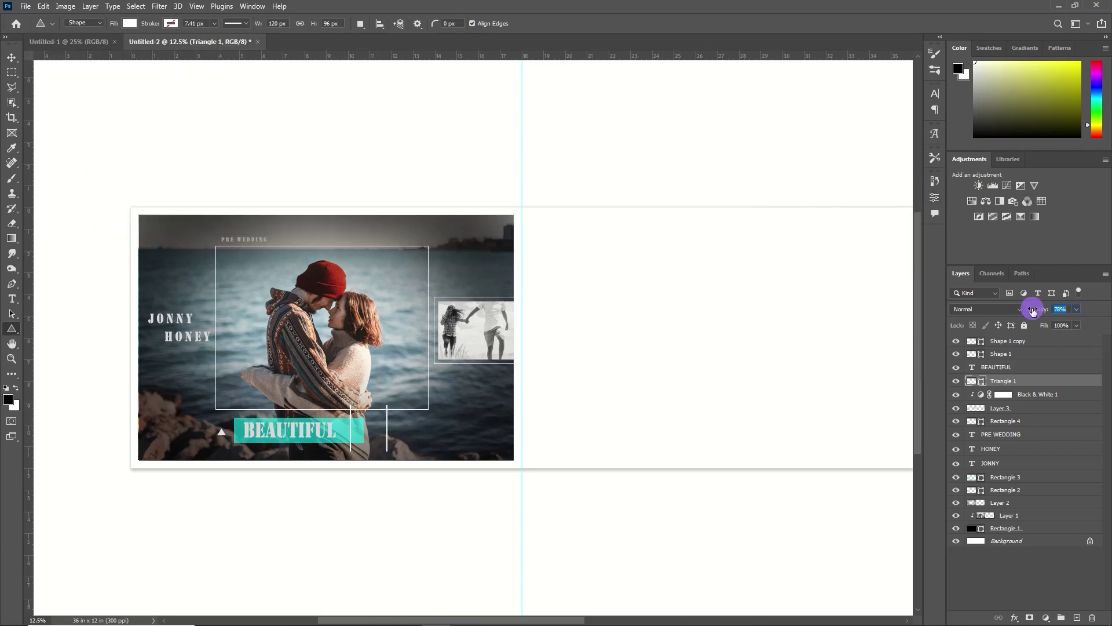
# - Shrink the triangle and rotate it to point left, then place a copy just before the PRE WEDDING text
pyautogui.hotkey('ctrl', 't')
pyautogui.press('Return')
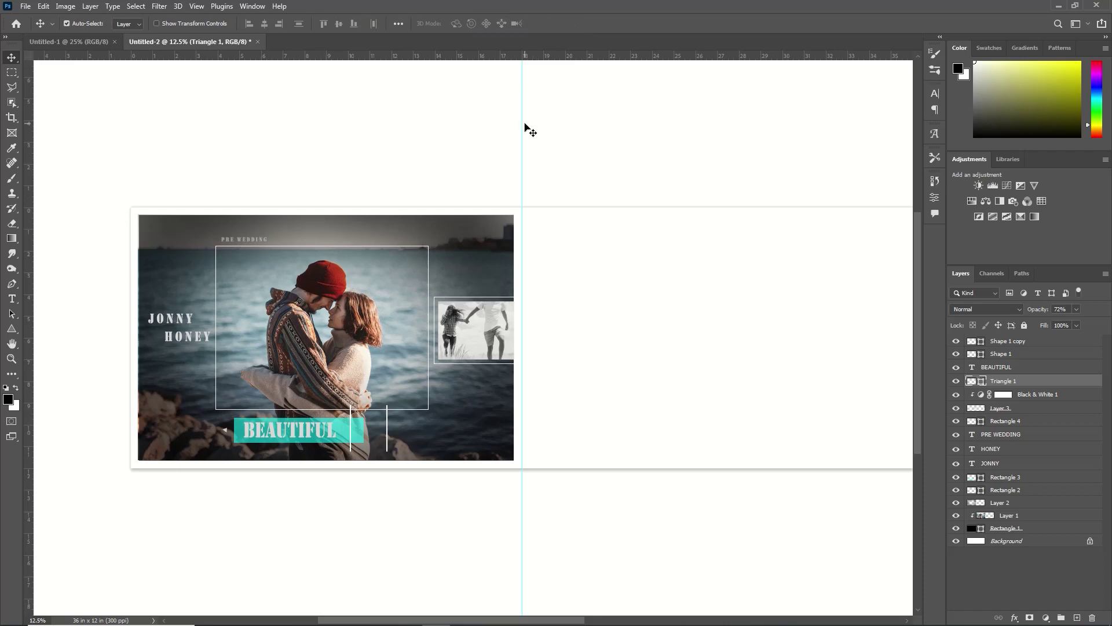
pyautogui.hotkey('ctrl', 'alt', 't')
pyautogui.press('Return')
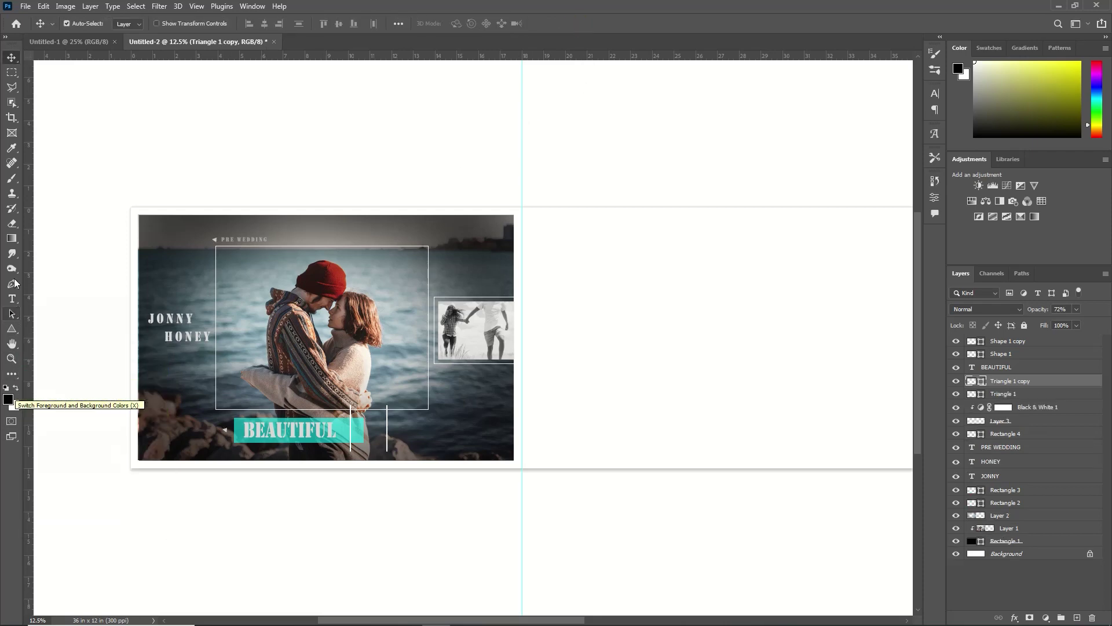
# - Draw a 5032 × 3256 px rectangle just inside the main photo's edges with no fill and a 7.41 px white stroke
pyautogui.moveTo(11, 331); pyautogui.dragTo(44, 334)
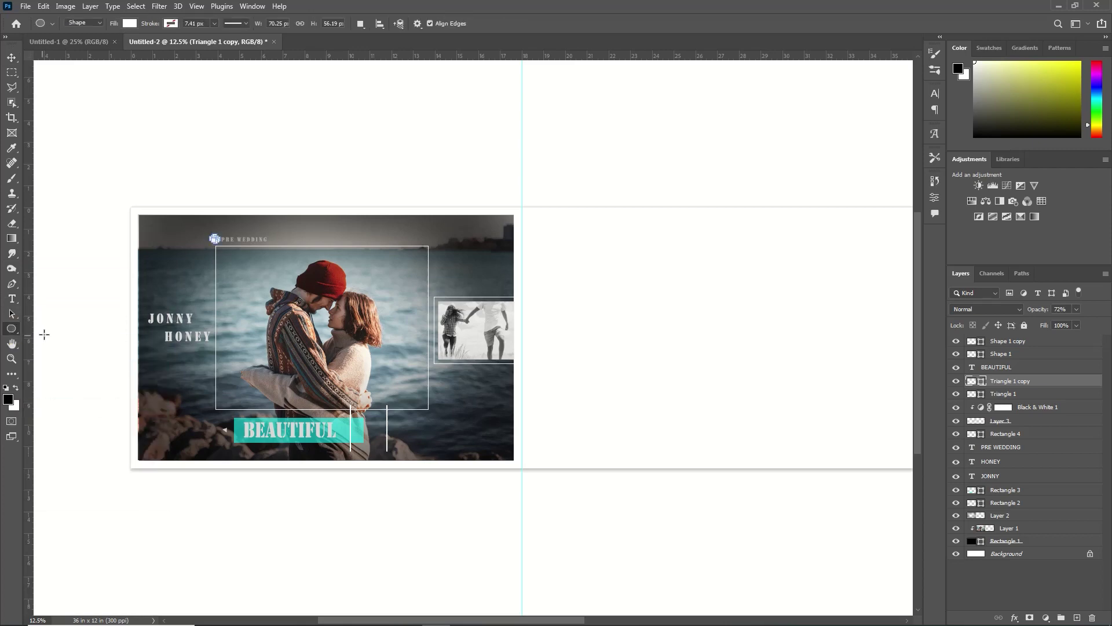
pyautogui.rightClick(11, 329)
pyautogui.moveTo(145, 218); pyautogui.dragTo(509, 453)
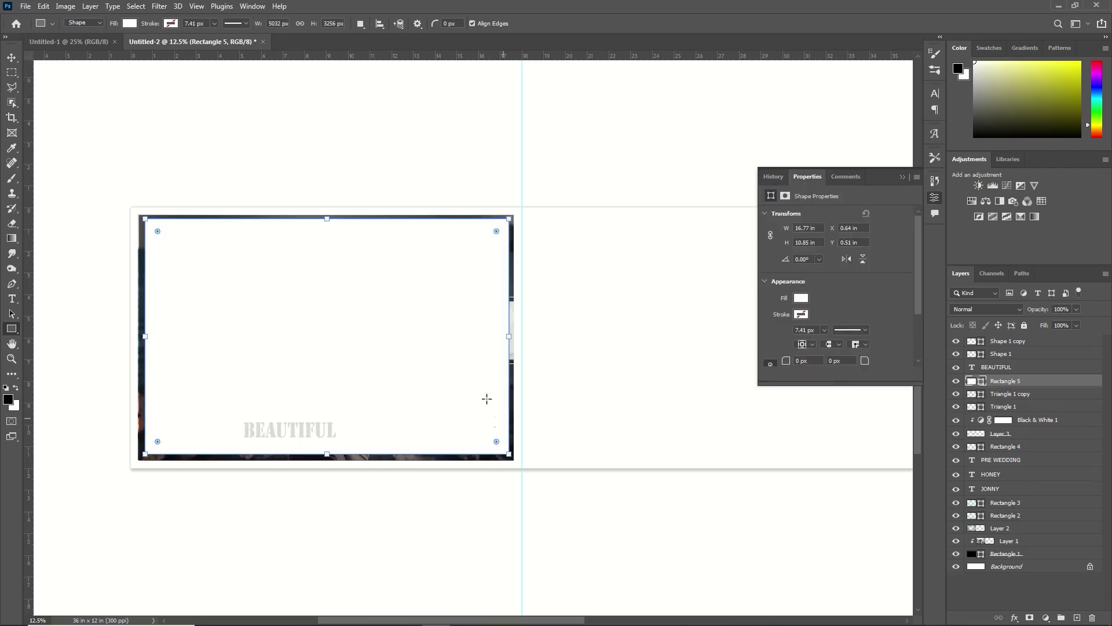
pyautogui.click(129, 24)
pyautogui.click(62, 46)
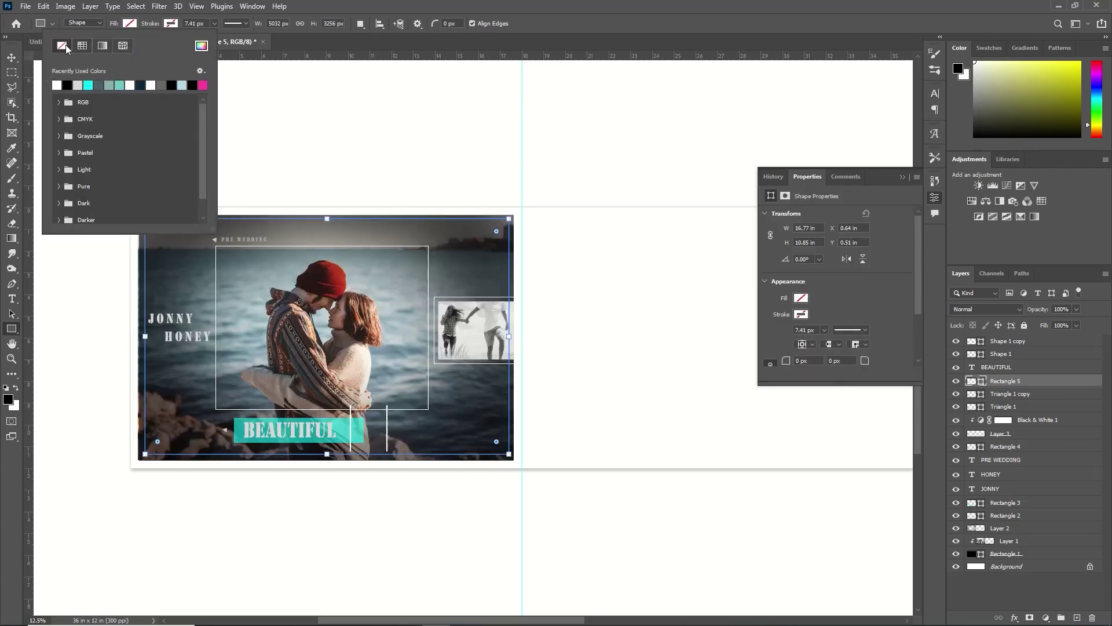
pyautogui.click(170, 23)
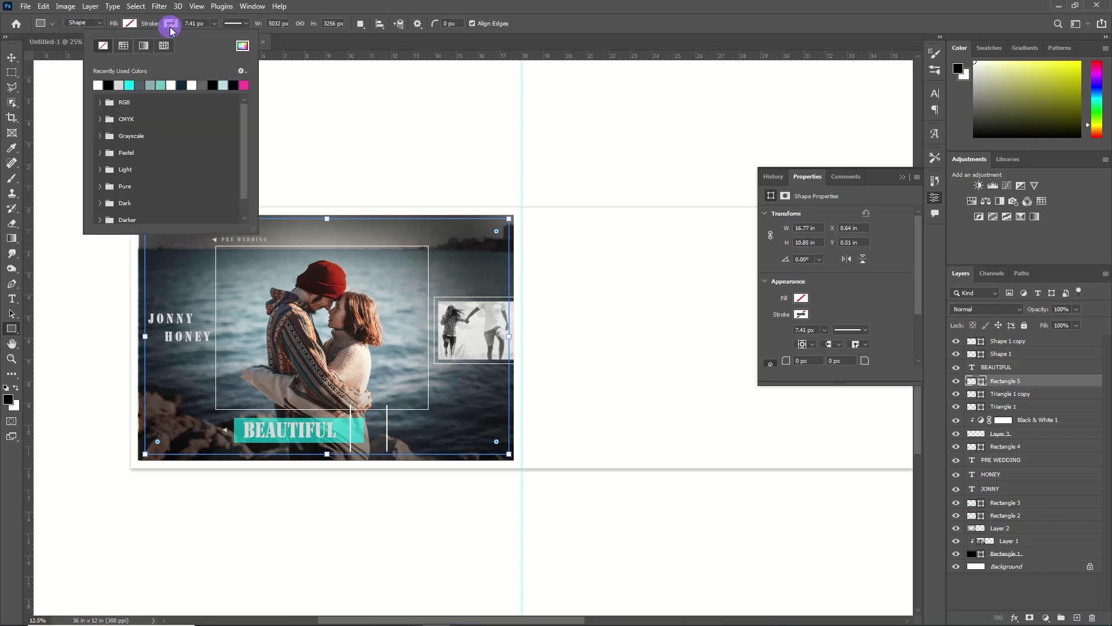
pyautogui.click(119, 88)
pyautogui.click(450, 36)
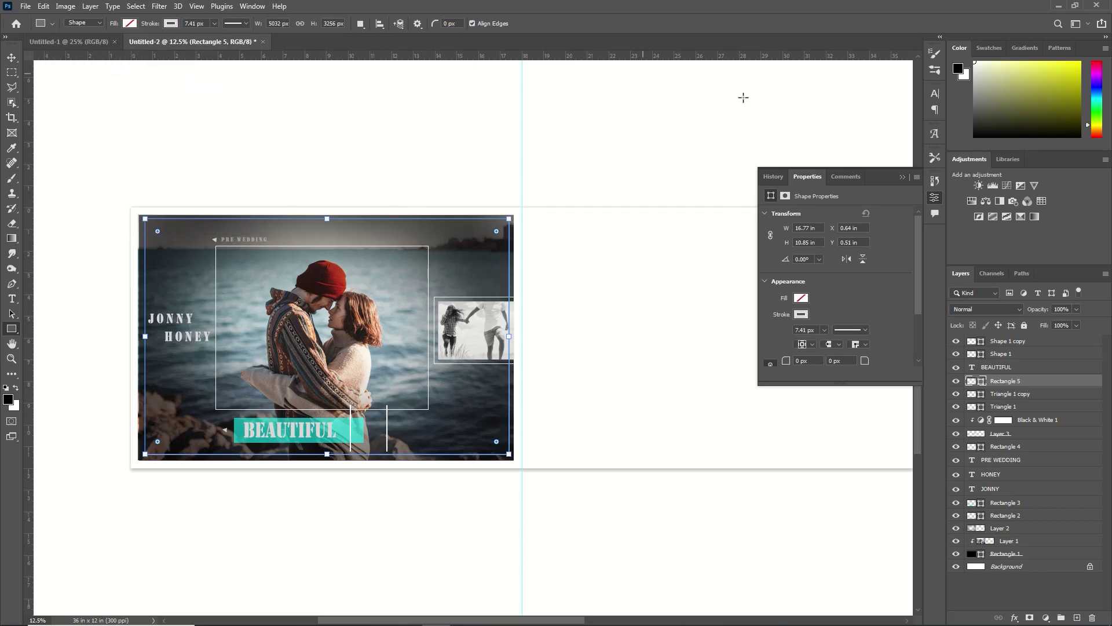
pyautogui.click(902, 180)
pyautogui.press('v')
# - Open the pngwing.com (2) icon sheet, select the Facebook icon and move it into the spread near the white vertical lines
pyautogui.click(26, 10)
pyautogui.click(28, 29)
pyautogui.click(378, 100)
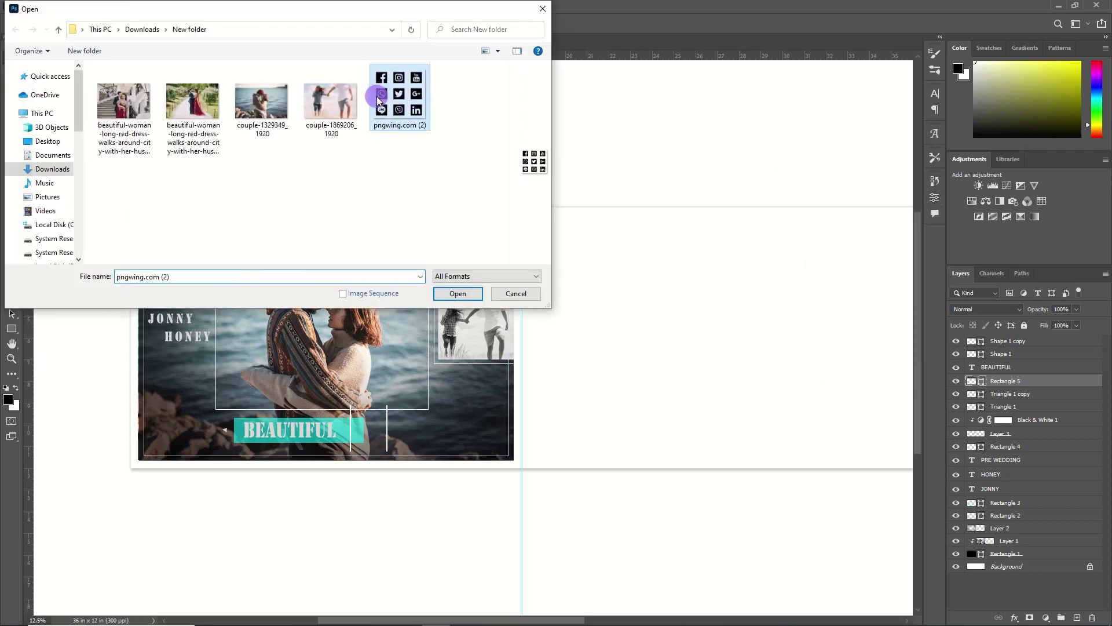
pyautogui.click(472, 299)
pyautogui.click(18, 72)
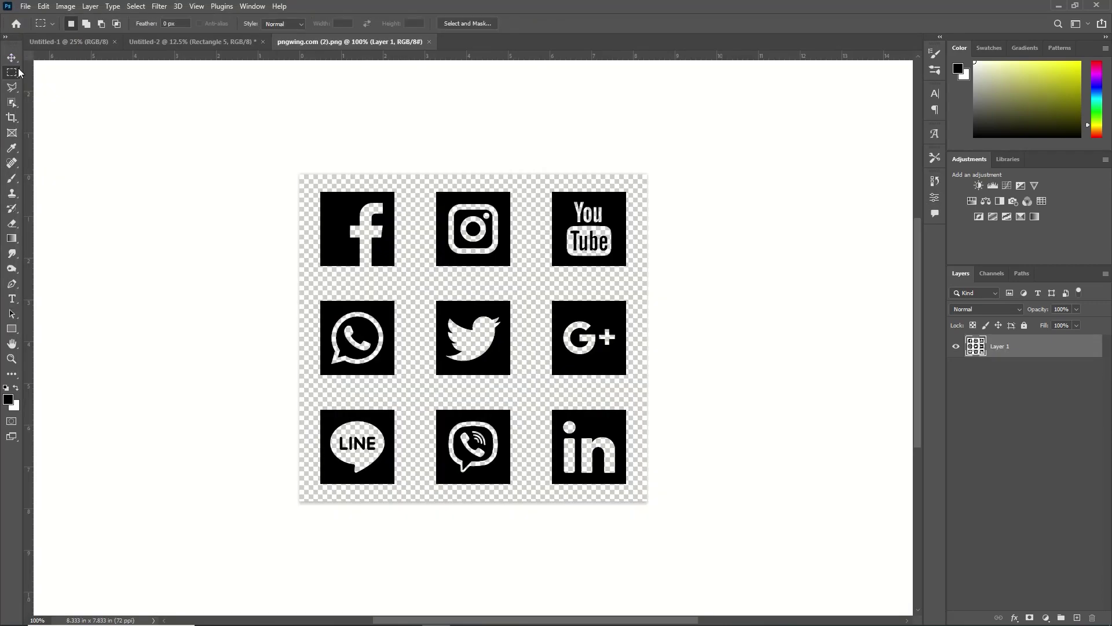
pyautogui.moveTo(309, 186)
pyautogui.mouseDown()
pyautogui.moveTo(352, 203)
pyautogui.moveTo(415, 275)
pyautogui.mouseUp()
pyautogui.press('v')
pyautogui.scroll(1, 405, 267)
pyautogui.moveTo(332, 236)
pyautogui.mouseDown()
pyautogui.moveTo(305, 137)
pyautogui.moveTo(259, 43)
pyautogui.moveTo(236, 40)
pyautogui.moveTo(387, 134)
pyautogui.moveTo(403, 392)
pyautogui.moveTo(377, 421)
pyautogui.mouseUp()
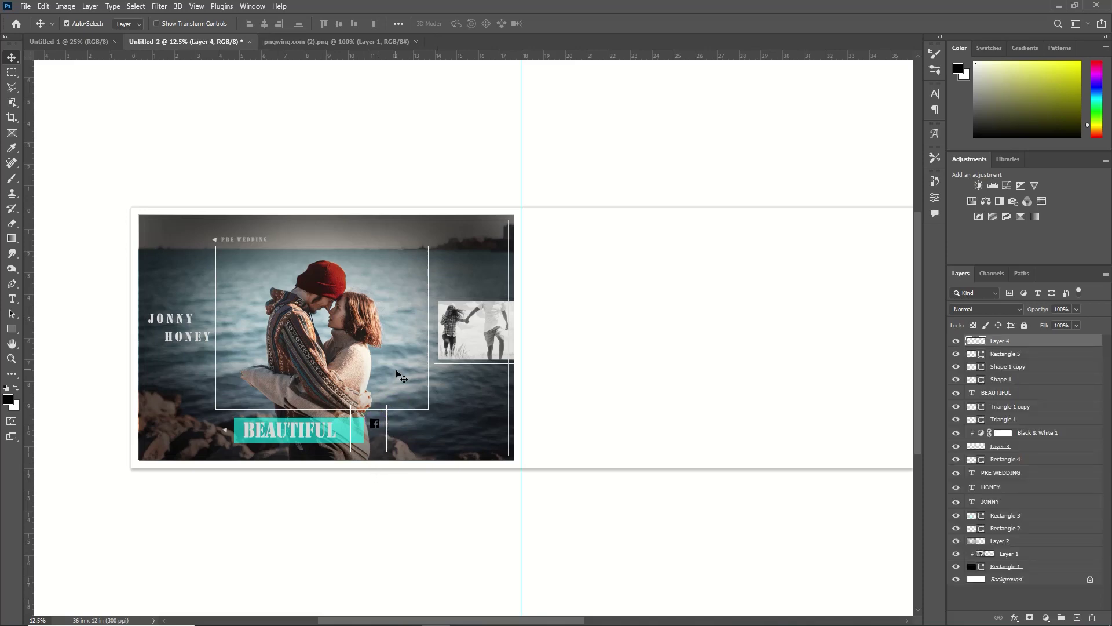
# - Bring the Instagram icon from the icon sheet into the spread and line it up with the Facebook icon past the right vertical line
pyautogui.hotkey('ctrl', 'o')
pyautogui.doubleClick(394, 105)
pyautogui.press('m')
pyautogui.moveTo(429, 297); pyautogui.dragTo(508, 309)
pyautogui.moveTo(313, 248); pyautogui.dragTo(408, 335)
pyautogui.moveTo(380, 274)
pyautogui.mouseDown()
pyautogui.moveTo(509, 278)
pyautogui.moveTo(492, 276)
pyautogui.moveTo(409, 428)
pyautogui.mouseUp()
pyautogui.click(11, 57)
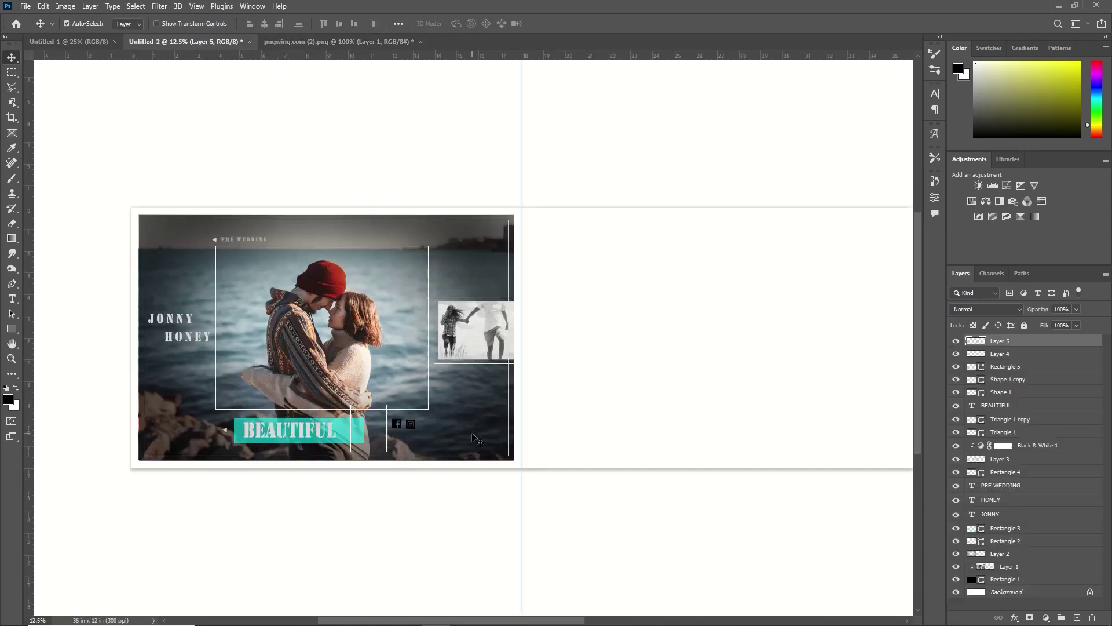
# - Bring the Twitter icon from the pngwing.com (2) sheet into the spread, in line after the Instagram icon
pyautogui.click(338, 42)
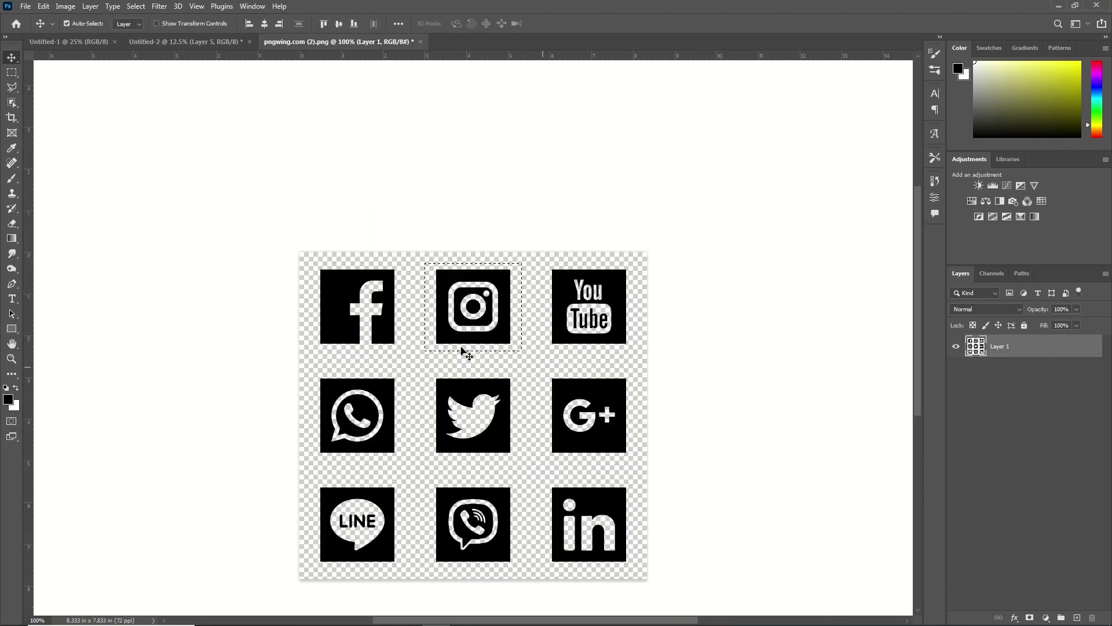
pyautogui.press('m')
pyautogui.moveTo(443, 338); pyautogui.dragTo(442, 446)
pyautogui.press('v')
pyautogui.moveTo(449, 437)
pyautogui.mouseDown()
pyautogui.moveTo(341, 80)
pyautogui.moveTo(468, 435)
pyautogui.mouseUp()
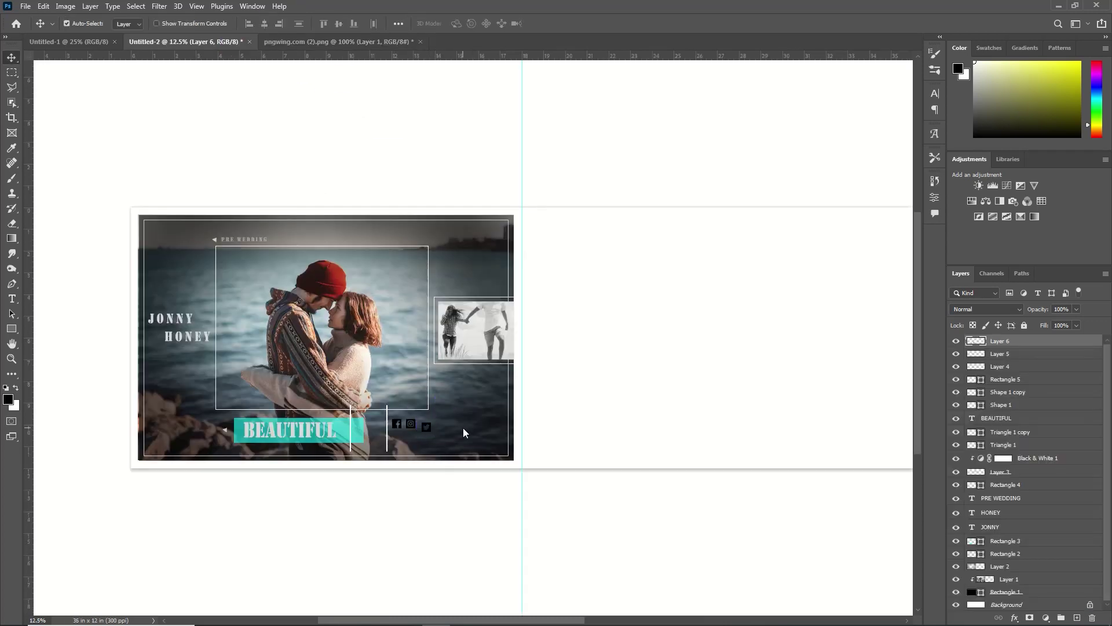
# - Apply a white Color Overlay at 67% opacity to the Facebook icon, and a matching overlay to the Instagram and Twitter icons
pyautogui.click(1085, 368)
pyautogui.doubleClick(1089, 365)
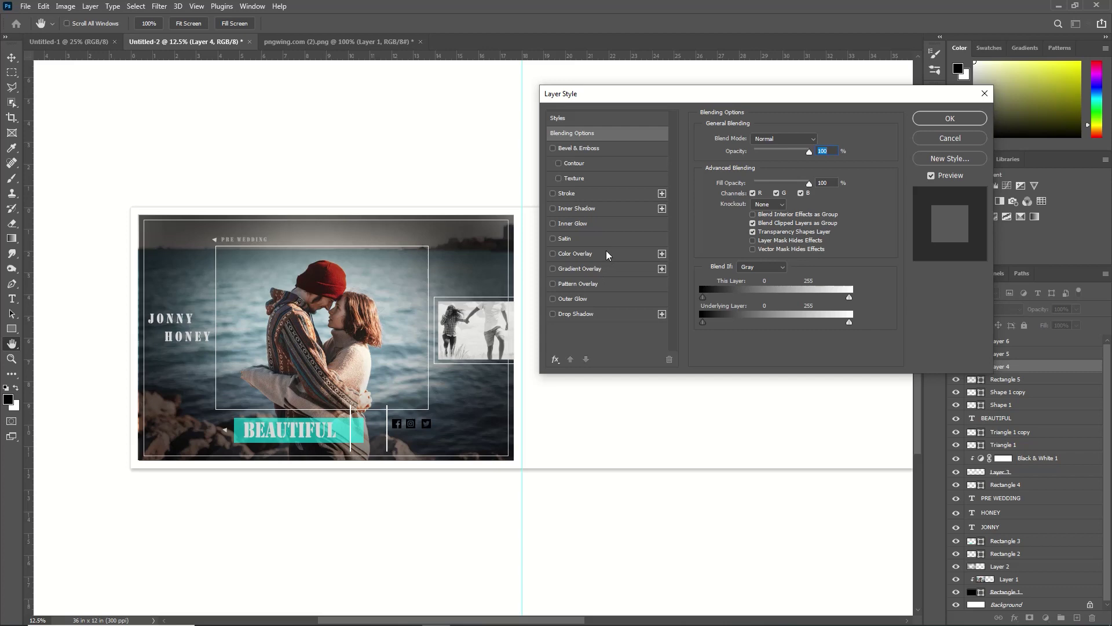
pyautogui.click(606, 253)
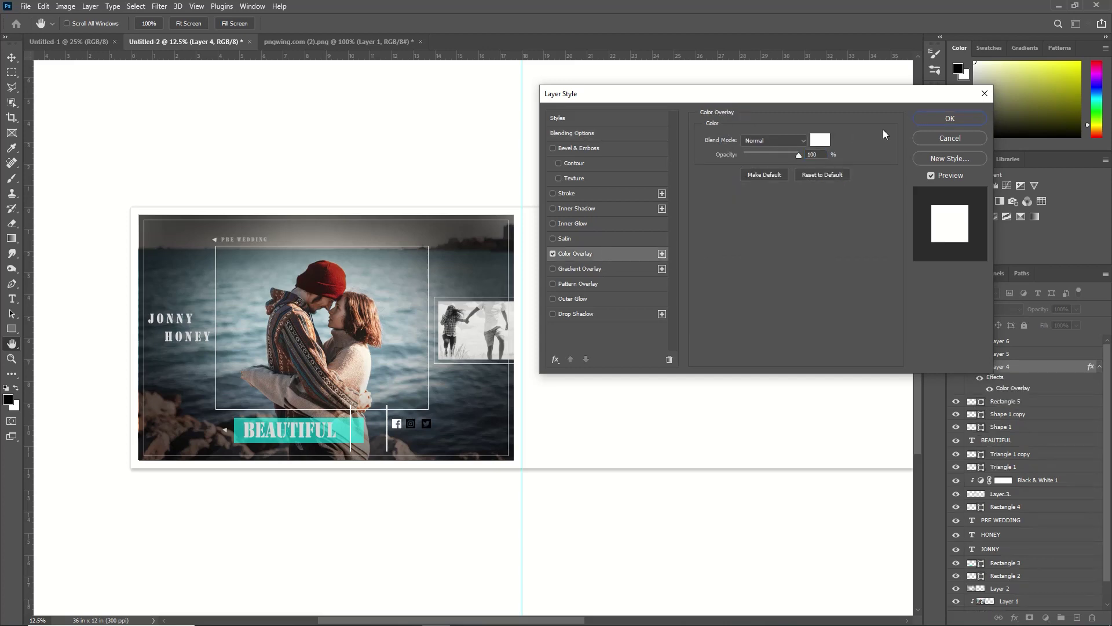
pyautogui.moveTo(799, 155)
pyautogui.mouseDown()
pyautogui.moveTo(763, 155)
pyautogui.moveTo(781, 157)
pyautogui.mouseUp()
pyautogui.click(781, 155)
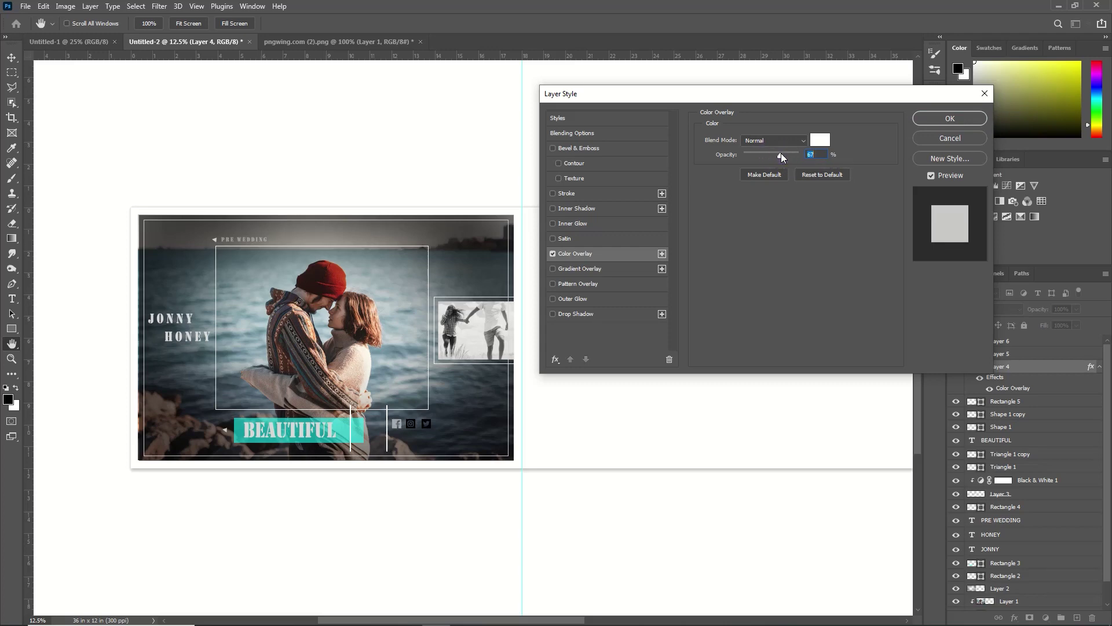
pyautogui.click(950, 120)
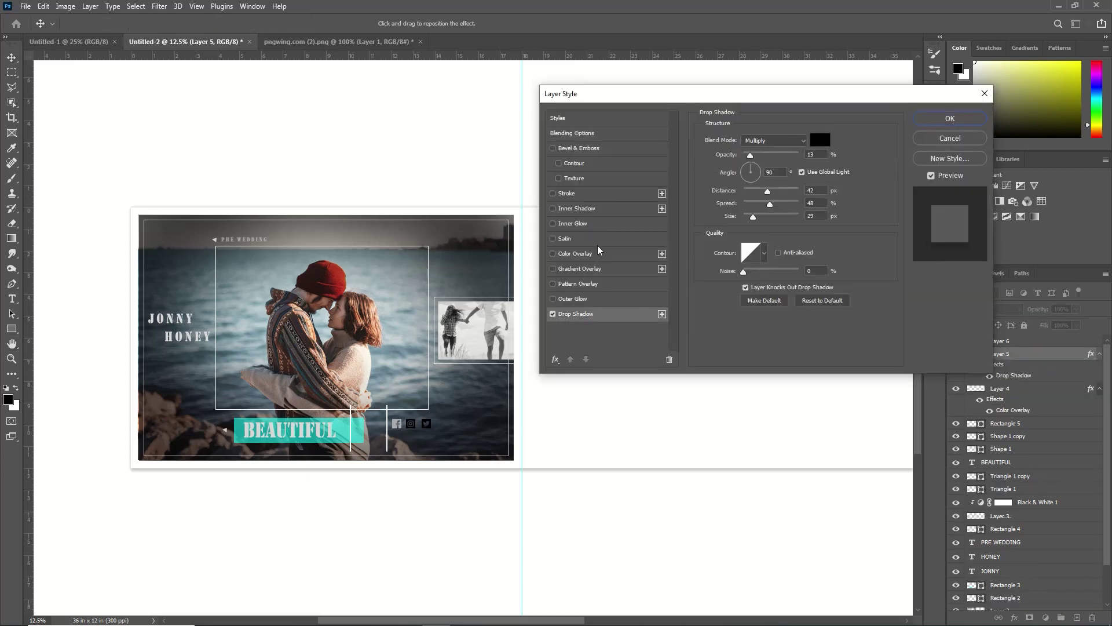
pyautogui.click(575, 254)
# - Add the caption LOVLY MOMENTS in 11 pt Stencil under the BEAUTIFUL banner and widen its letter spacing
pyautogui.click(13, 299)
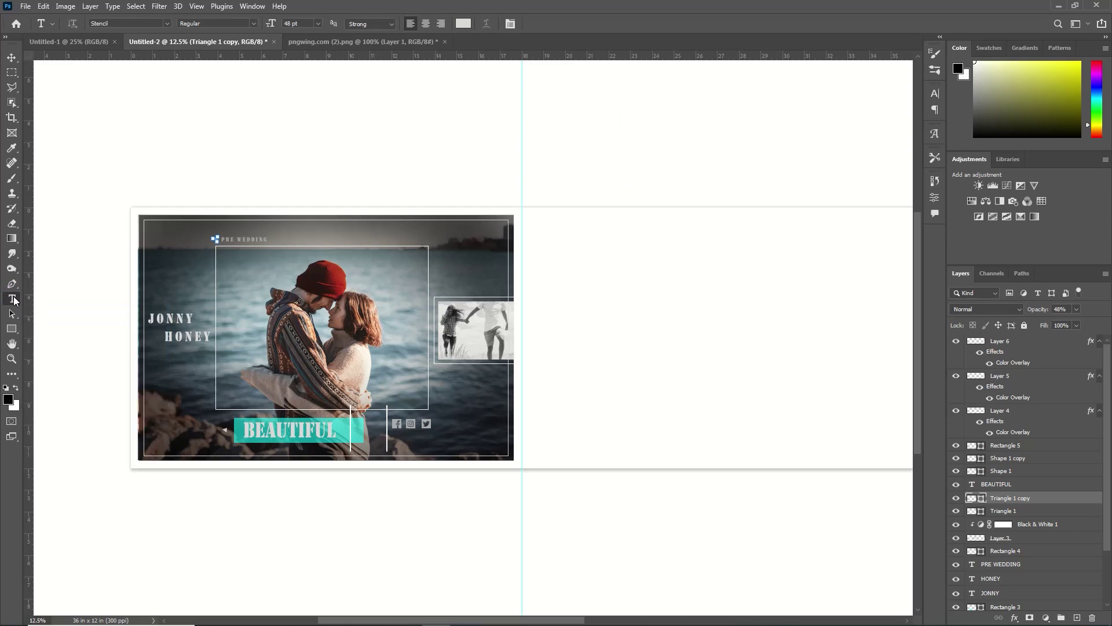
pyautogui.click(1018, 343)
pyautogui.click(244, 448)
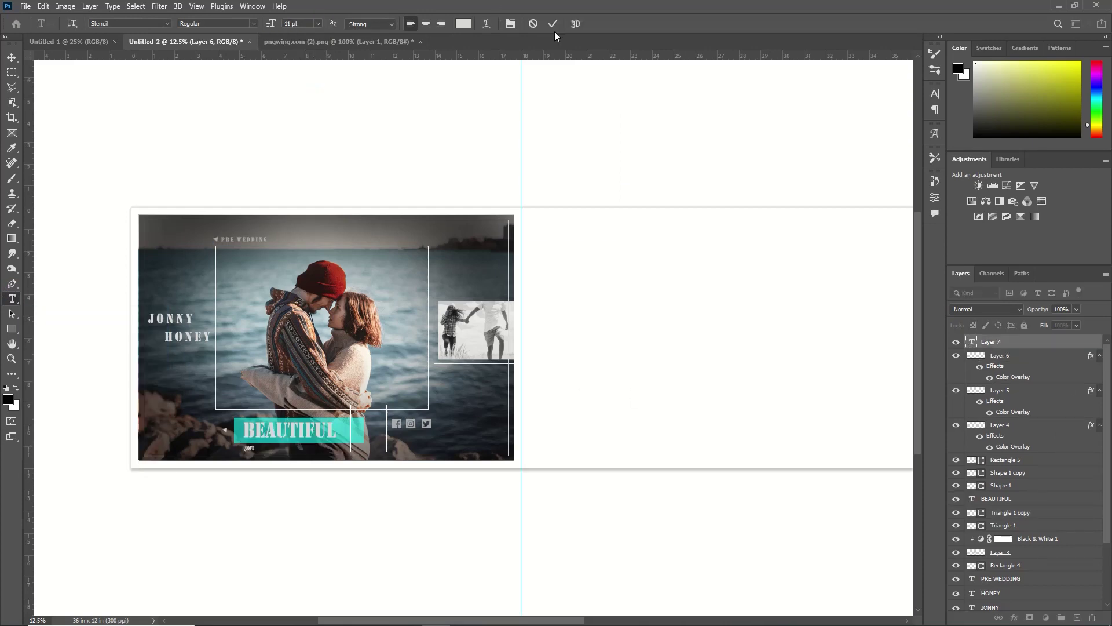
pyautogui.click(934, 93)
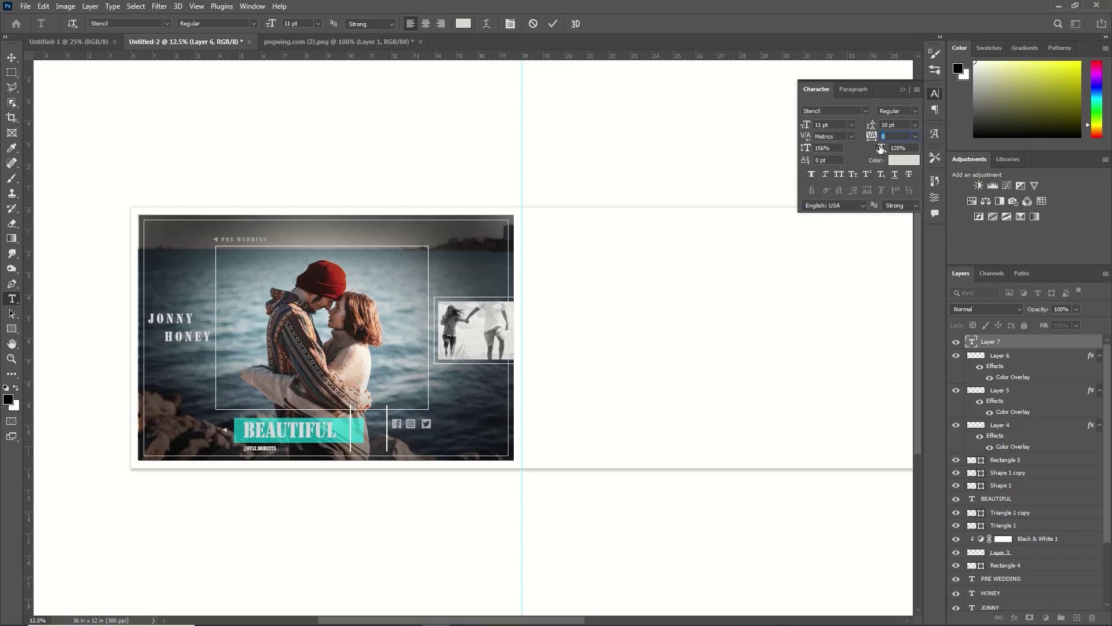
pyautogui.moveTo(276, 448); pyautogui.dragTo(241, 449)
pyautogui.moveTo(876, 133); pyautogui.dragTo(895, 134)
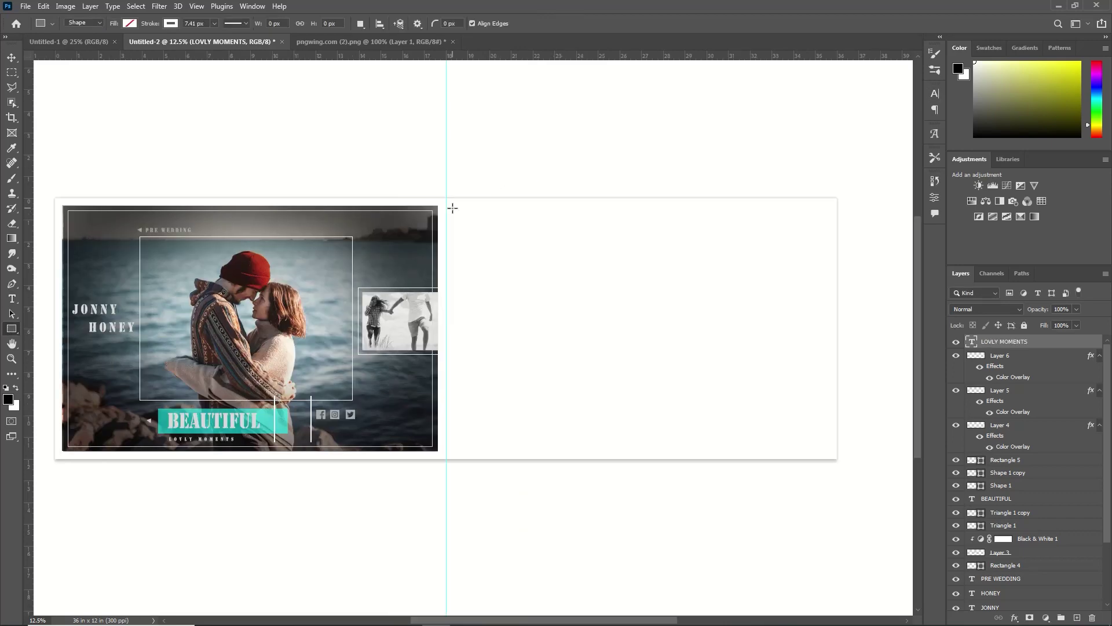
# - Draw a large rectangle beside the centre guide on the blank page, with a black fill and no stroke
pyautogui.moveTo(453, 208); pyautogui.dragTo(739, 389)
pyautogui.click(801, 297)
pyautogui.click(793, 360)
pyautogui.click(801, 313)
pyautogui.click(777, 336)
pyautogui.click(902, 176)
# - Open the first beautiful-woman-long-red-dress photo, cut the whole image and return to the album spread
pyautogui.click(25, 6)
pyautogui.click(35, 30)
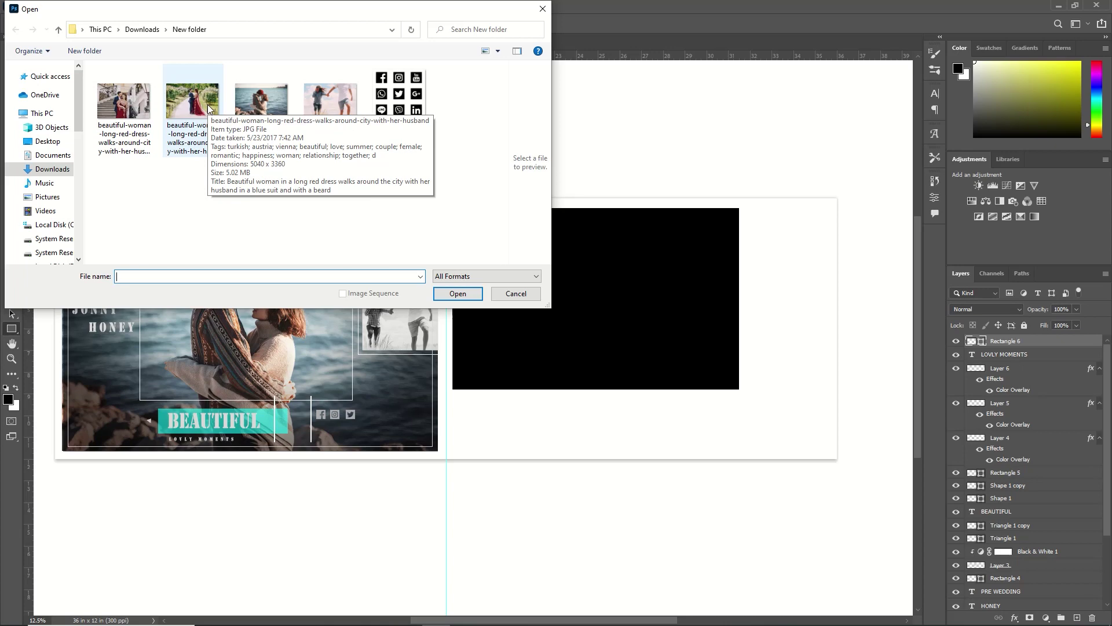
pyautogui.doubleClick(124, 104)
pyautogui.hotkey('ctrl', 'a')
pyautogui.hotkey('ctrl', 'x')
pyautogui.click(741, 42)
pyautogui.click(550, 237)
# - Paste the staircase couple photo, scale it over the large black rectangle, clip it to that shape and adjust its position
pyautogui.hotkey('ctrl', 'v')
pyautogui.hotkey('ctrl', 't')
pyautogui.moveTo(560, 333); pyautogui.dragTo(761, 278)
pyautogui.press('Return')
pyautogui.click(1010, 353)
pyautogui.click(1008, 342)
pyautogui.hotkey('ctrl', 'alt', 'g')
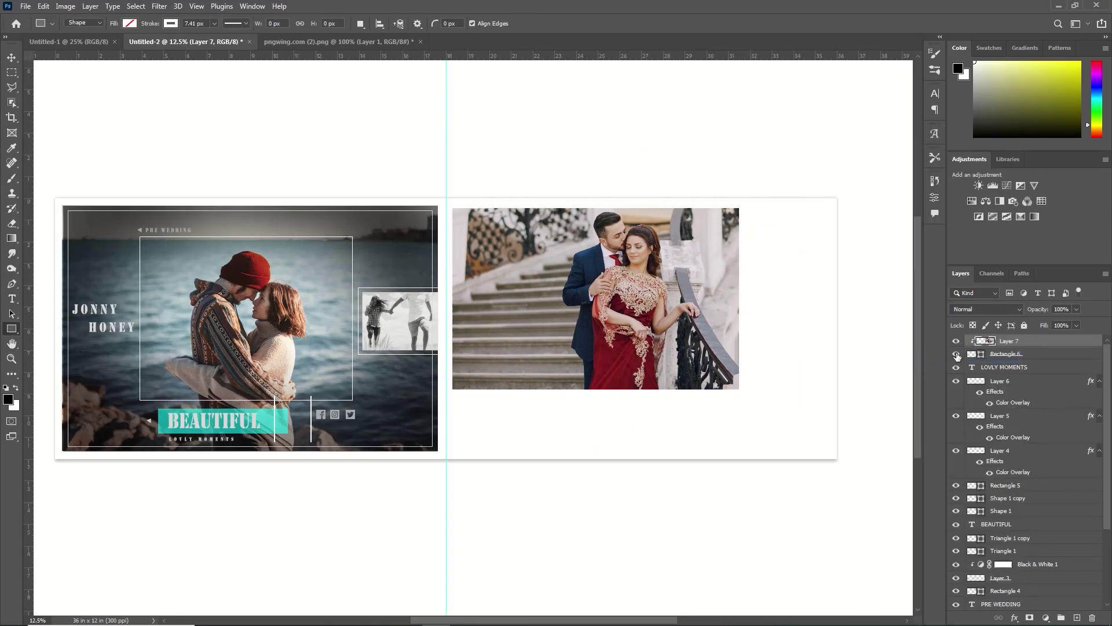
pyautogui.press('v')
pyautogui.moveTo(666, 290); pyautogui.dragTo(665, 293)
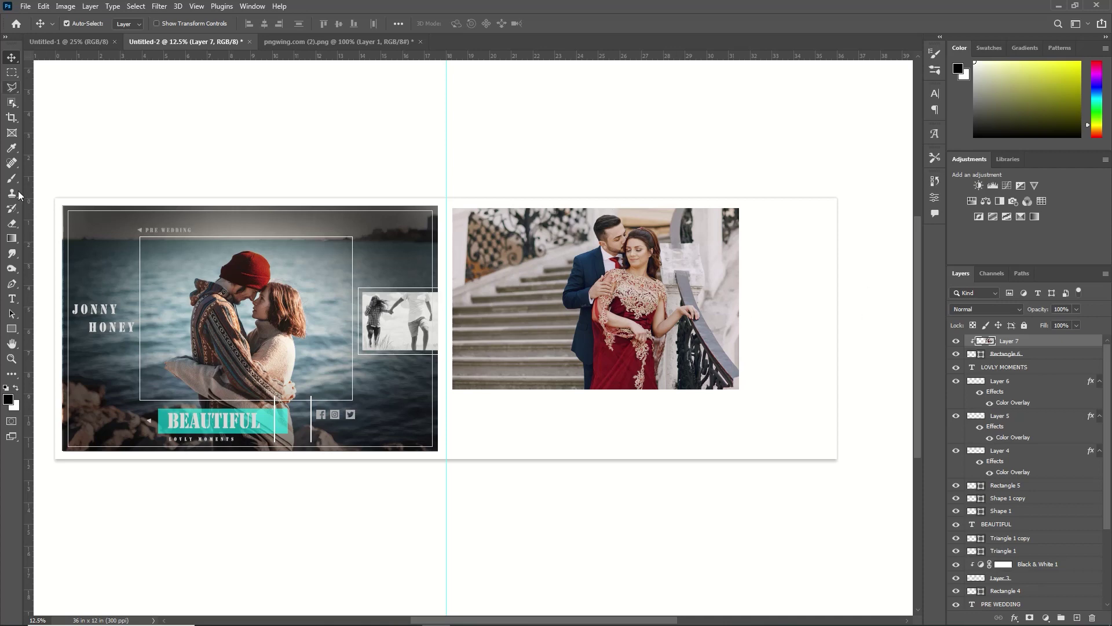
# - Draw a smaller black rectangle without stroke against the staircase photo's outer edge, near its lower half
pyautogui.click(12, 329)
pyautogui.moveTo(738, 296)
pyautogui.mouseDown()
pyautogui.moveTo(834, 335)
pyautogui.moveTo(830, 379)
pyautogui.mouseUp()
pyautogui.click(798, 313)
pyautogui.click(773, 335)
pyautogui.click(797, 298)
pyautogui.click(854, 360)
pyautogui.click(934, 198)
# - Open the second beautiful-woman-long-red-dress photo, the couple on the garden path
pyautogui.click(25, 6)
pyautogui.click(36, 17)
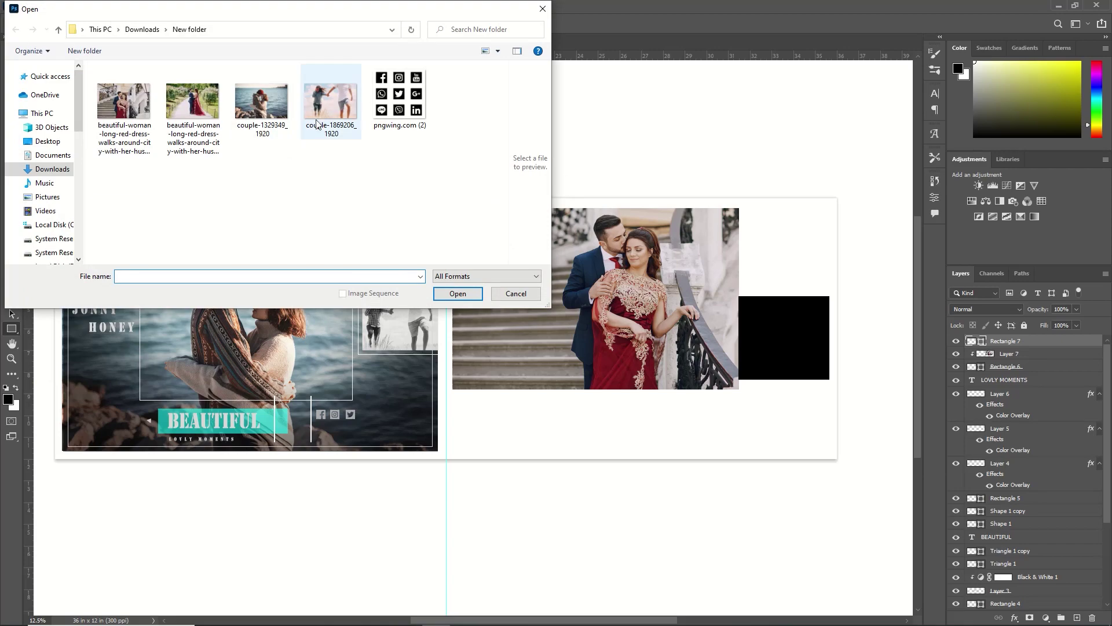
pyautogui.click(194, 104)
pyautogui.click(455, 292)
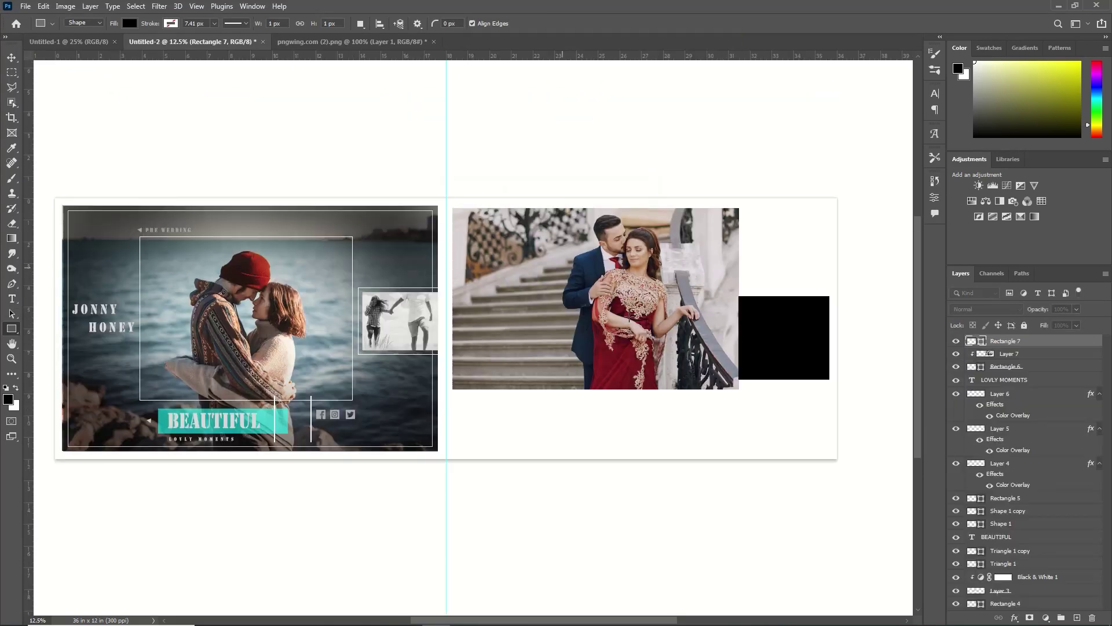
# - Paste the garden-path photo into the spread, scale it down over the small black rectangle and clip it to that shape
pyautogui.hotkey('ctrl', 'v')
pyautogui.hotkey('ctrl', 't')
pyautogui.moveTo(264, 207); pyautogui.dragTo(526, 383)
pyautogui.moveTo(599, 418); pyautogui.dragTo(807, 332)
pyautogui.moveTo(787, 362); pyautogui.dragTo(781, 382)
pyautogui.press('Return')
pyautogui.rightClick(1063, 341)
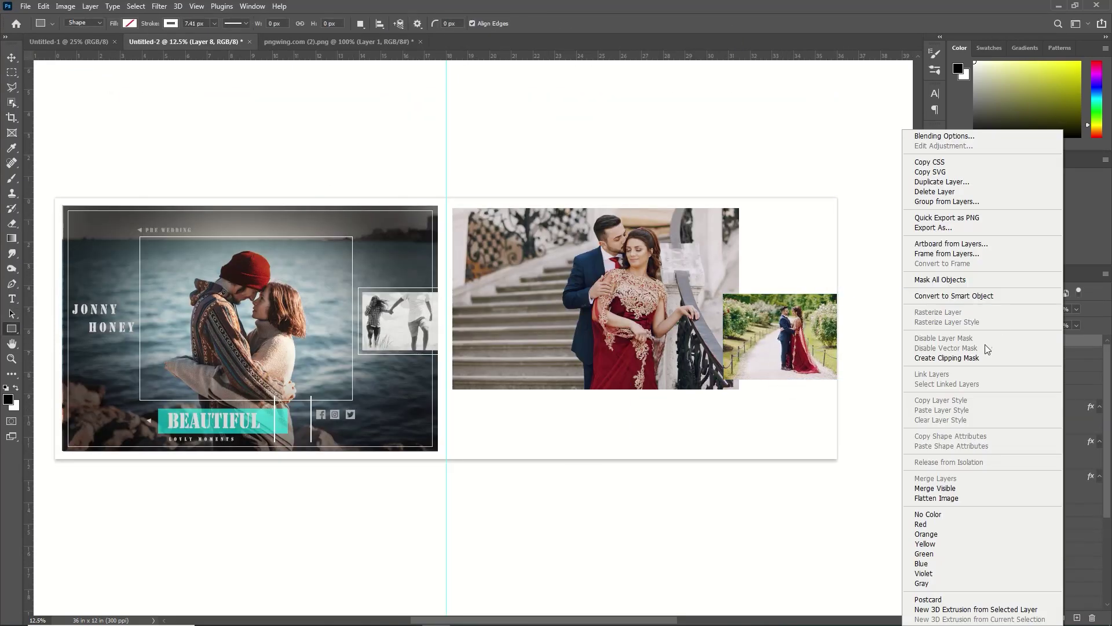
pyautogui.click(979, 358)
# - Draw a straight horizontal line with the Pen tool just above the garden-path photo, spanning nearly its full width
pyautogui.moveTo(13, 285); pyautogui.dragTo(49, 285)
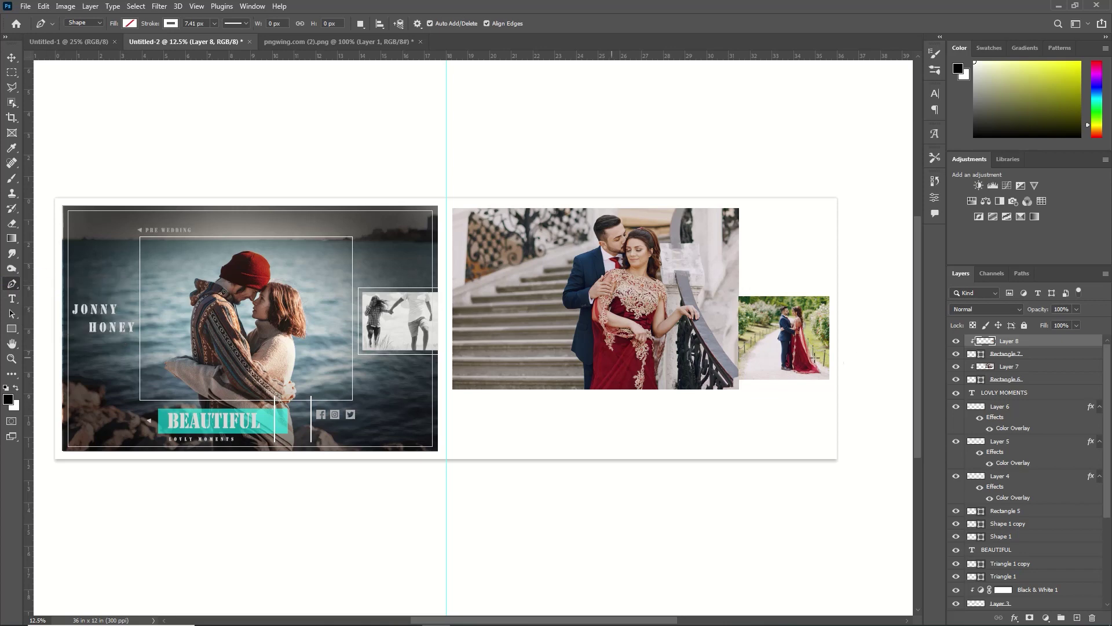
pyautogui.click(736, 285)
pyautogui.keyDown('shift'); pyautogui.click(825, 285); pyautogui.keyUp('shift')
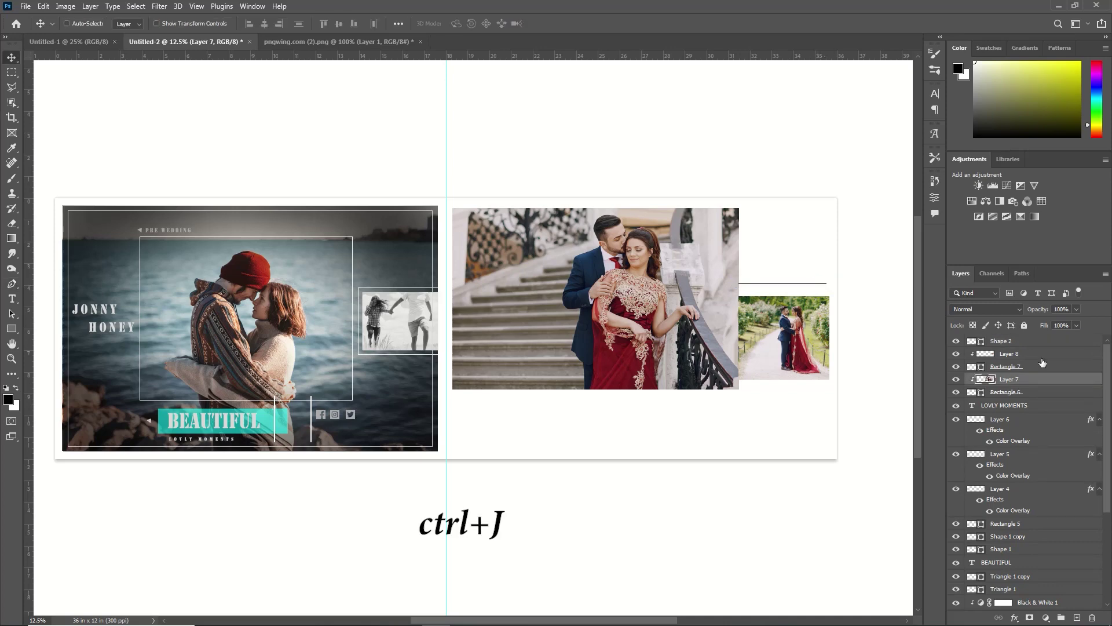
# - Duplicate the staircase photo, move the copy to the top of the layer stack, and scale it to 14.56% below the garden-path photo
pyautogui.hotkey('ctrl', 'j')
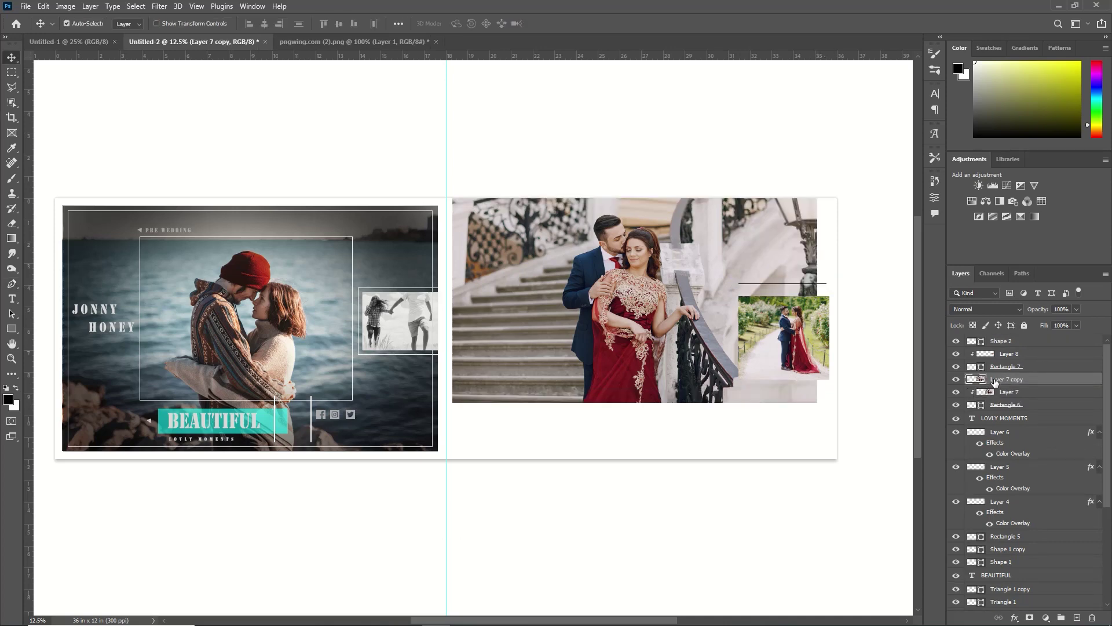
pyautogui.moveTo(1008, 381); pyautogui.dragTo(1052, 340)
pyautogui.press('ctrl')
pyautogui.hotkey('ctrl', 't')
pyautogui.moveTo(453, 159); pyautogui.dragTo(811, 400)
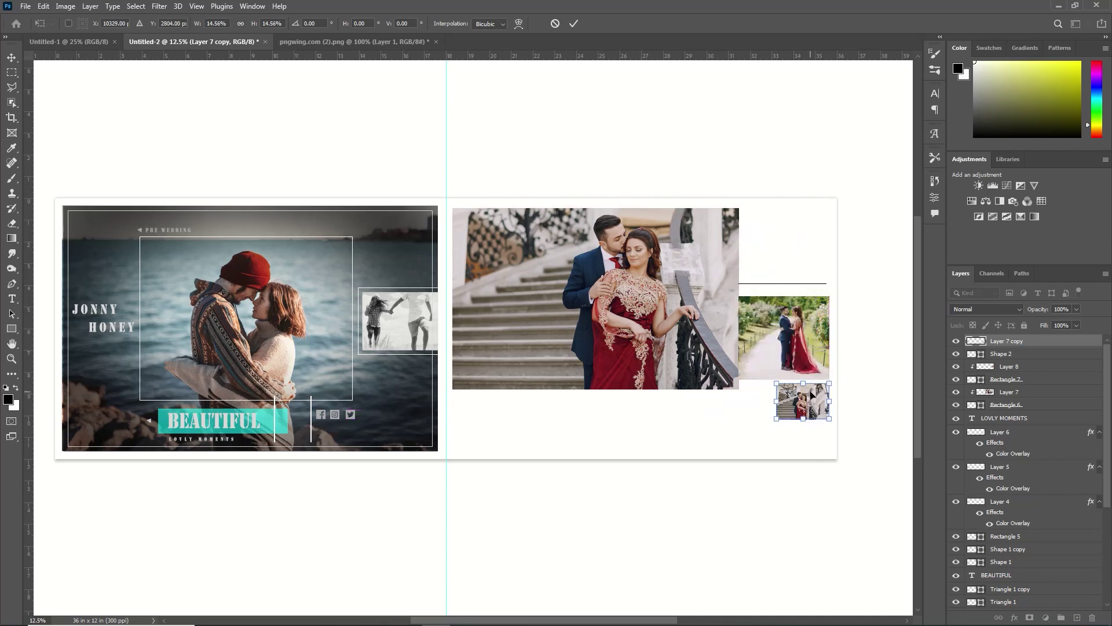
# - Nudge the small staircase copy until it sits just under the garden-path photo with their outer edges aligned
pyautogui.press('Up')
pyautogui.press('Up')
pyautogui.press('Up')
pyautogui.press('Up')
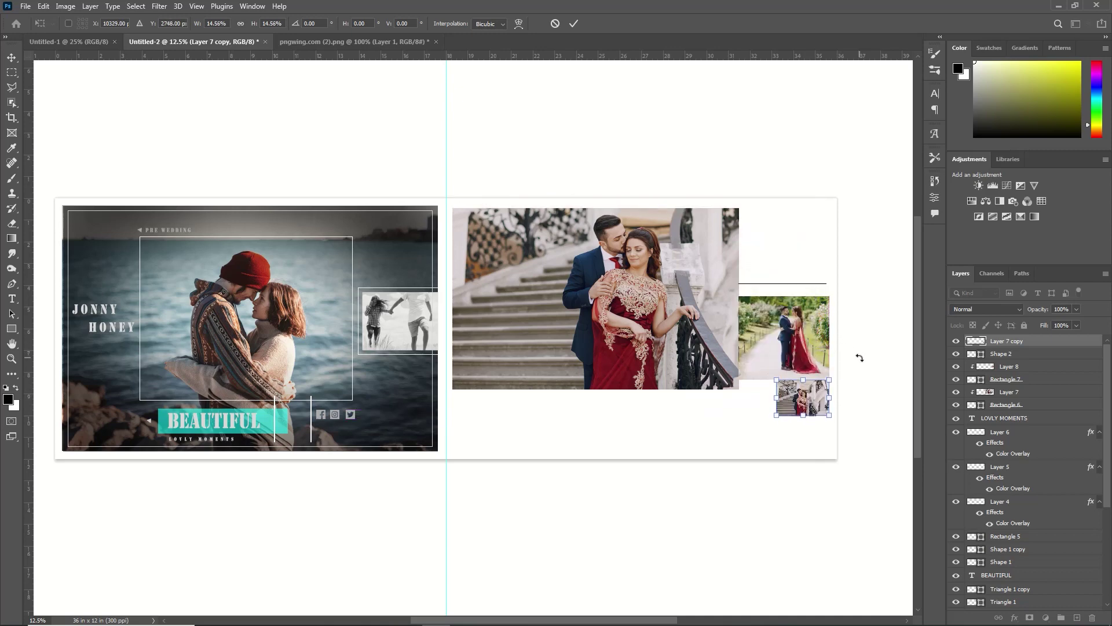
pyautogui.press('Right')
pyautogui.press('Down')
pyautogui.press('Up')
pyautogui.press('Return')
pyautogui.press('Left')
pyautogui.press('Up')
pyautogui.press('Down')
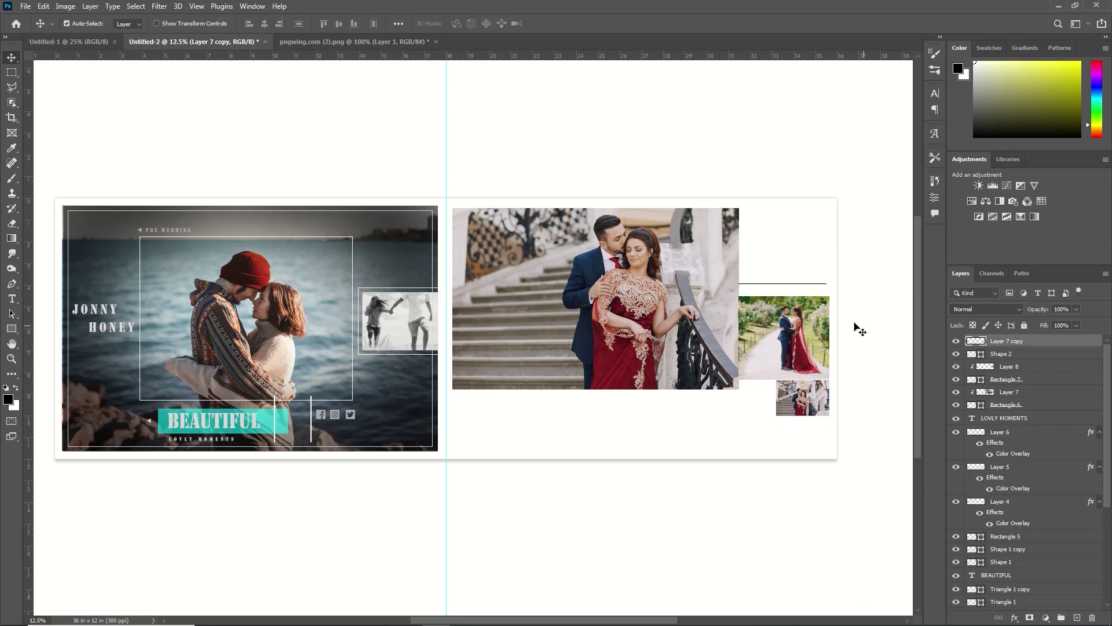
pyautogui.hotkey('ctrl', '+')
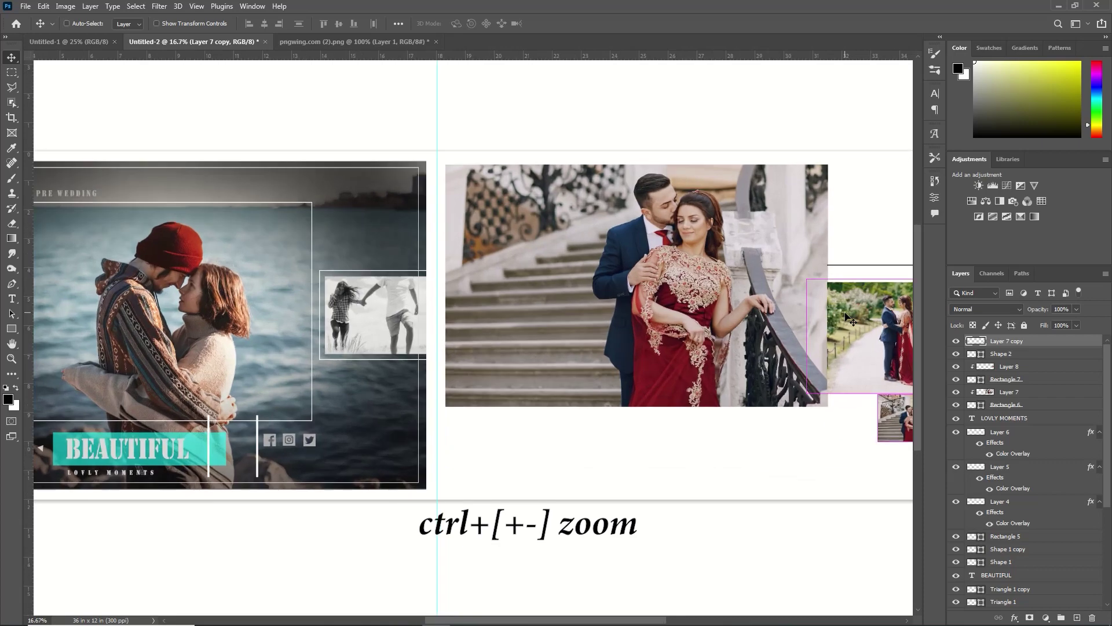
pyautogui.hotkey('ctrl', '+')
pyautogui.moveTo(843, 433); pyautogui.dragTo(240, 417)
pyautogui.press('Left')
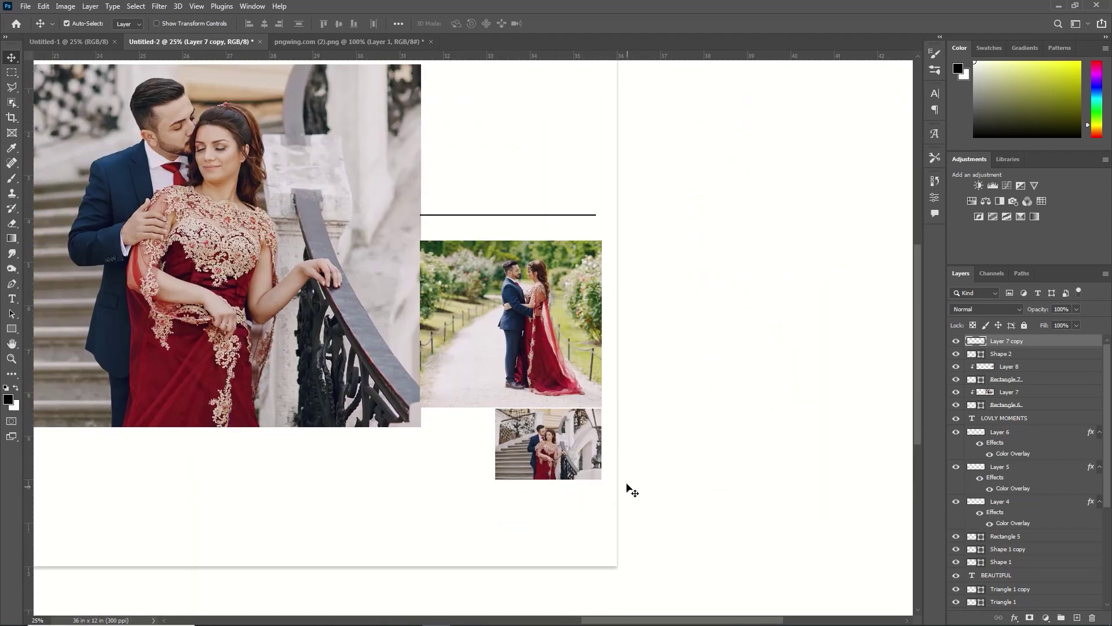
# - Add a Black & White adjustment clipped to the small staircase copy and slightly lower its Reds value
pyautogui.click(1052, 620)
pyautogui.click(1045, 528)
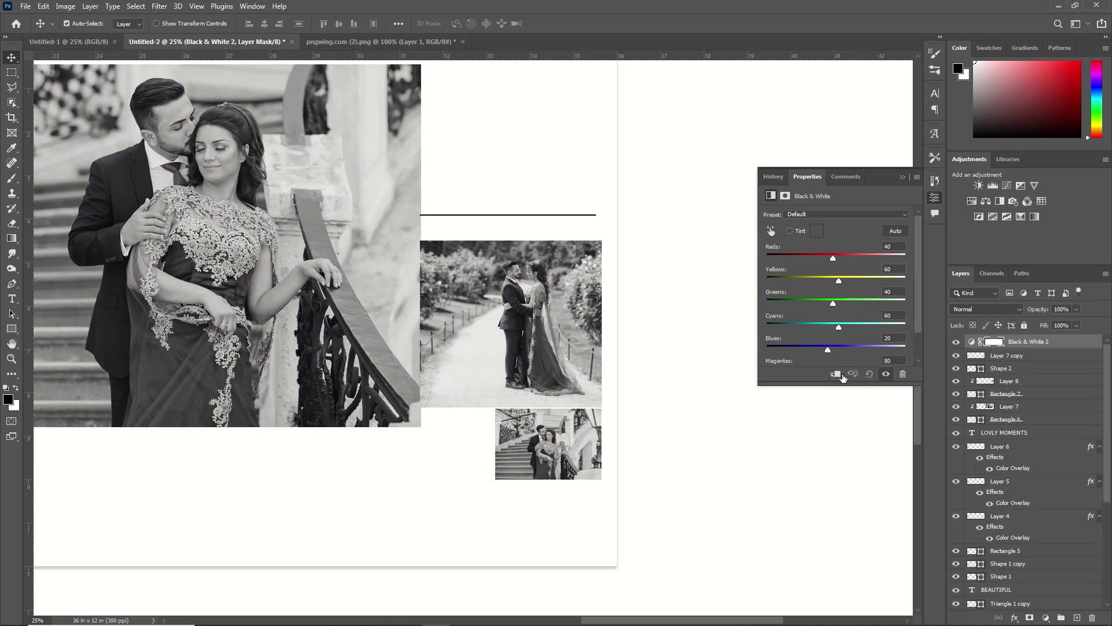
pyautogui.click(838, 375)
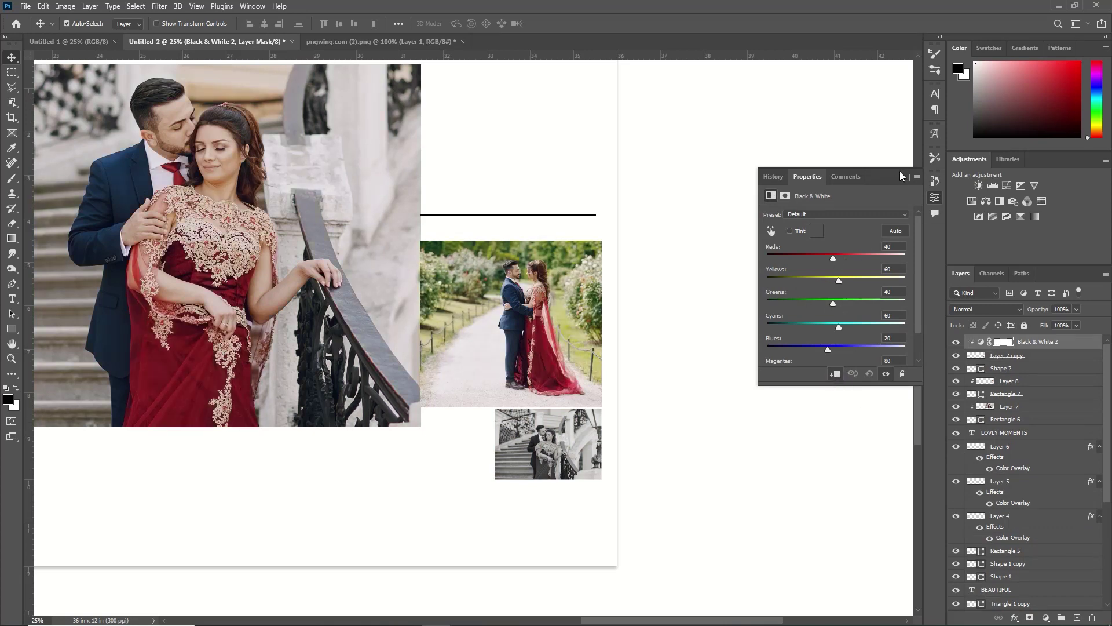
pyautogui.moveTo(834, 257); pyautogui.dragTo(826, 258)
pyautogui.click(902, 177)
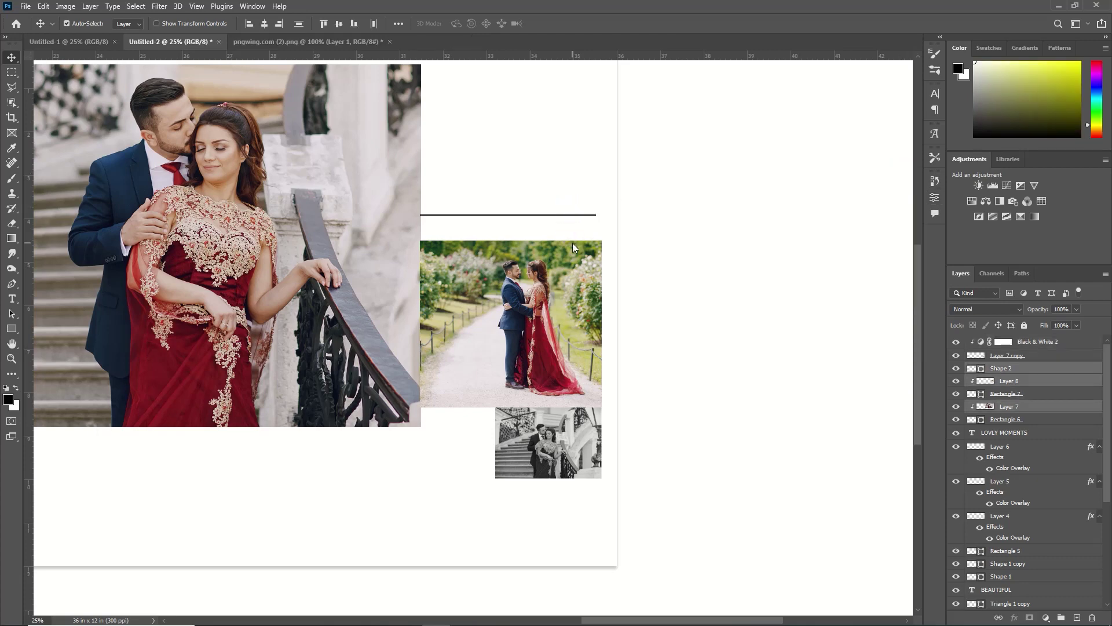
# - Move the horizontal line higher above the garden-path photo
pyautogui.click(534, 219)
pyautogui.click(525, 207)
pyautogui.click(997, 368)
pyautogui.hotkey('shift', 'Up')
pyautogui.hotkey('shift', 'Up')
pyautogui.hotkey('shift', 'Up')
pyautogui.hotkey('shift', 'Up')
pyautogui.hotkey('shift', 'Up')
pyautogui.hotkey('shift', 'Up')
pyautogui.hotkey('shift', 'Up')
pyautogui.hotkey('shift', 'Up')
pyautogui.hotkey('shift', 'Up')
pyautogui.hotkey('shift', 'Up')
pyautogui.hotkey('shift', 'Up')
pyautogui.hotkey('shift', 'Up')
pyautogui.hotkey('shift', 'Up')
pyautogui.hotkey('shift', 'Up')
pyautogui.hotkey('shift', 'Up')
pyautogui.hotkey('shift', 'Up')
pyautogui.hotkey('shift', 'Up')
pyautogui.hotkey('shift', 'Up')
pyautogui.hotkey('shift', 'Up')
pyautogui.hotkey('shift', 'Up')
# - Move the garden-path photo together with its rectangle frame up to just below the horizontal line
pyautogui.click(1008, 381)
pyautogui.keyDown('shift'); pyautogui.click(1006, 394); pyautogui.keyUp('shift')
pyautogui.hotkey('shift', 'Up')
pyautogui.hotkey('shift', 'Up')
pyautogui.hotkey('shift', 'Up')
pyautogui.hotkey('shift', 'Up')
pyautogui.hotkey('shift', 'Up')
pyautogui.hotkey('shift', 'Up')
pyautogui.hotkey('shift', 'Up')
pyautogui.hotkey('shift', 'Up')
pyautogui.hotkey('shift', 'Up')
pyautogui.hotkey('shift', 'Up')
pyautogui.hotkey('shift', 'Up')
pyautogui.hotkey('shift', 'Up')
pyautogui.hotkey('shift', 'Up')
pyautogui.hotkey('shift', 'Up')
pyautogui.hotkey('shift', 'Up')
pyautogui.hotkey('shift', 'Up')
pyautogui.hotkey('shift', 'Up')
pyautogui.hotkey('shift', 'Up')
pyautogui.hotkey('shift', 'Up')
pyautogui.hotkey('shift', 'Up')
pyautogui.hotkey('shift', 'Up')
pyautogui.hotkey('shift', 'Up')
pyautogui.hotkey('shift', 'Up')
pyautogui.hotkey('shift', 'Up')
pyautogui.hotkey('shift', 'Up')
pyautogui.hotkey('shift', 'Up')
pyautogui.hotkey('shift', 'Up')
pyautogui.hotkey('shift', 'Up')
pyautogui.hotkey('shift', 'Up')
pyautogui.hotkey('shift', 'Up')
pyautogui.hotkey('shift', 'Up')
pyautogui.hotkey('shift', 'Up')
pyautogui.hotkey('shift', 'Up')
pyautogui.hotkey('shift', 'Up')
pyautogui.hotkey('shift', 'Up')
pyautogui.hotkey('shift', 'Up')
pyautogui.hotkey('shift', 'Up')
pyautogui.hotkey('shift', 'Up')
# - Nudge the small black-and-white staircase photo up until it sits just under the garden-path photo
pyautogui.click(1005, 355)
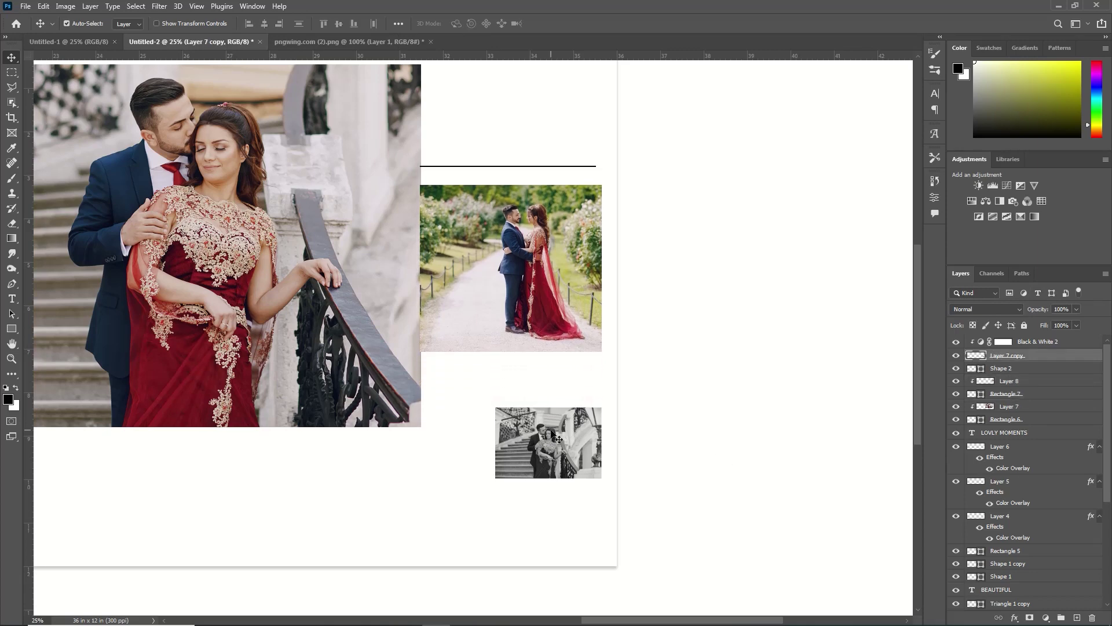
pyautogui.hotkey('shift', 'Up')
pyautogui.hotkey('shift', 'Up')
pyautogui.hotkey('shift', 'Up')
pyautogui.hotkey('shift', 'Up')
pyautogui.hotkey('shift', 'Up')
pyautogui.hotkey('shift', 'Up')
pyautogui.hotkey('shift', 'Up')
pyautogui.hotkey('shift', 'Up')
pyautogui.hotkey('shift', 'Up')
pyautogui.hotkey('shift', 'Up')
pyautogui.hotkey('shift', 'Up')
pyautogui.hotkey('shift', 'Up')
pyautogui.hotkey('shift', 'Up')
pyautogui.hotkey('shift', 'Up')
pyautogui.hotkey('shift', 'Up')
pyautogui.hotkey('shift', 'Up')
pyautogui.hotkey('shift', 'Up')
pyautogui.hotkey('shift', 'Up')
pyautogui.hotkey('shift', 'Up')
pyautogui.hotkey('shift', 'Up')
pyautogui.hotkey('shift', 'Down')
pyautogui.hotkey('shift', 'Down')
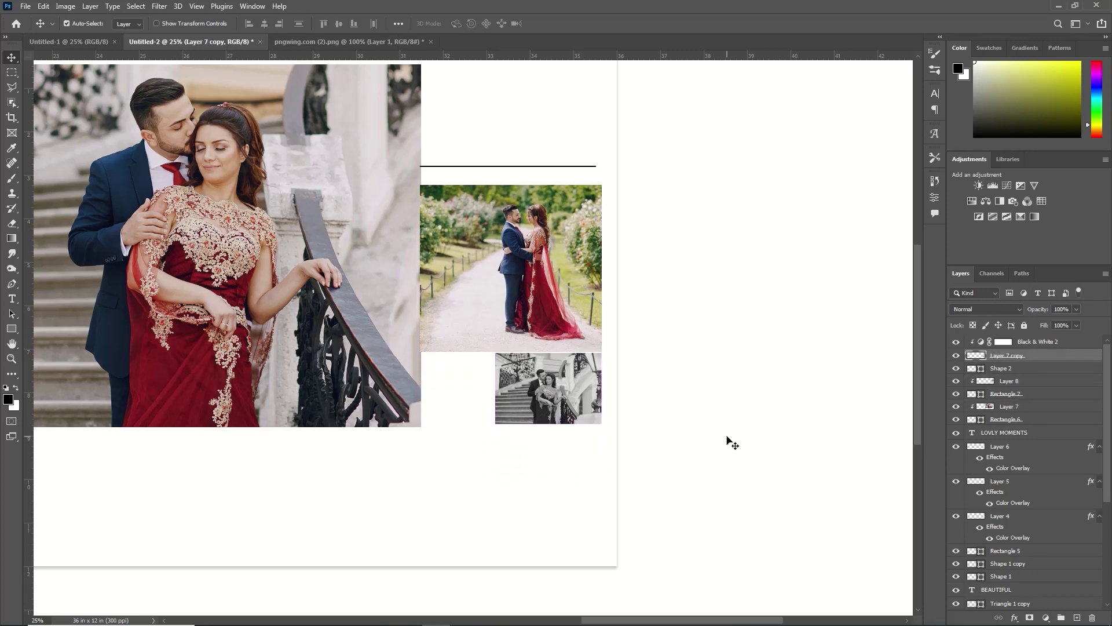
# - Nudge the garden-path photo together with its rectangle frame slightly down to meet the staircase photo
pyautogui.click(1008, 381)
pyautogui.keyDown('shift'); pyautogui.click(1003, 394); pyautogui.keyUp('shift')
pyautogui.hotkey('shift', 'Down')
pyautogui.hotkey('shift', 'Down')
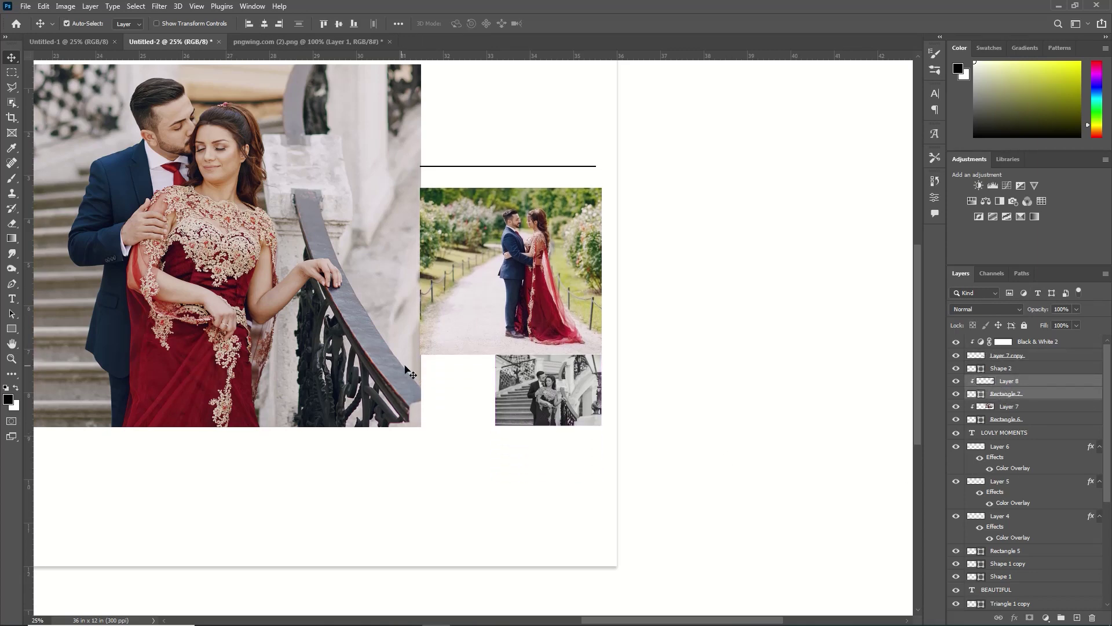
# - Draw a black rectangle about 1244 × 548 px under the staircase photo, matching the garden-path photo's width
pyautogui.rightClick(12, 328)
pyautogui.click(58, 329)
pyautogui.moveTo(605, 426); pyautogui.dragTo(421, 505)
pyautogui.click(902, 177)
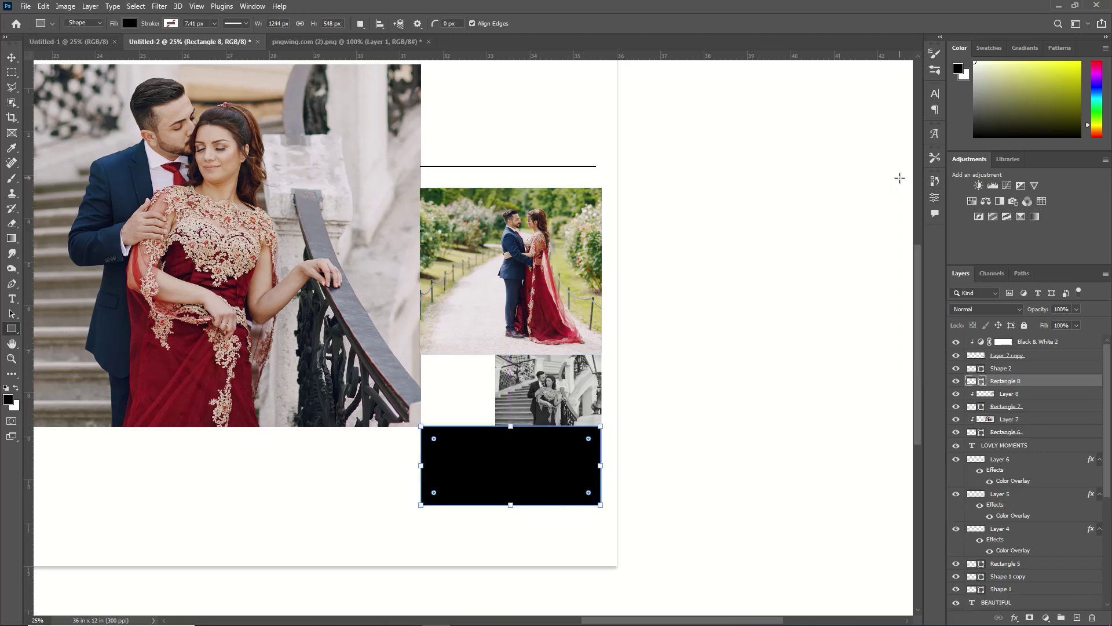
# - Duplicate the black rectangle and place the copy below it, running past the page's lower edge
pyautogui.hotkey('ctrl', 'alt', 't')
pyautogui.moveTo(514, 464); pyautogui.dragTo(531, 571)
pyautogui.click(565, 23)
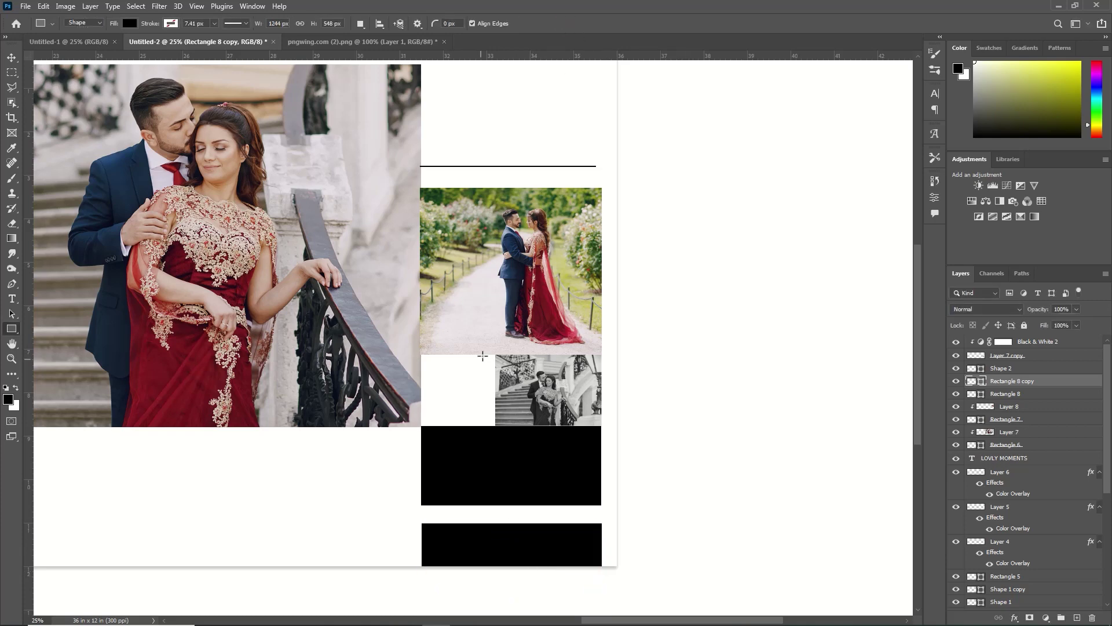
# - Add the text "ceremony" above the horizontal line in black, using the Aidan script free tester font
pyautogui.click(11, 299)
pyautogui.click(438, 104)
pyautogui.click(165, 23)
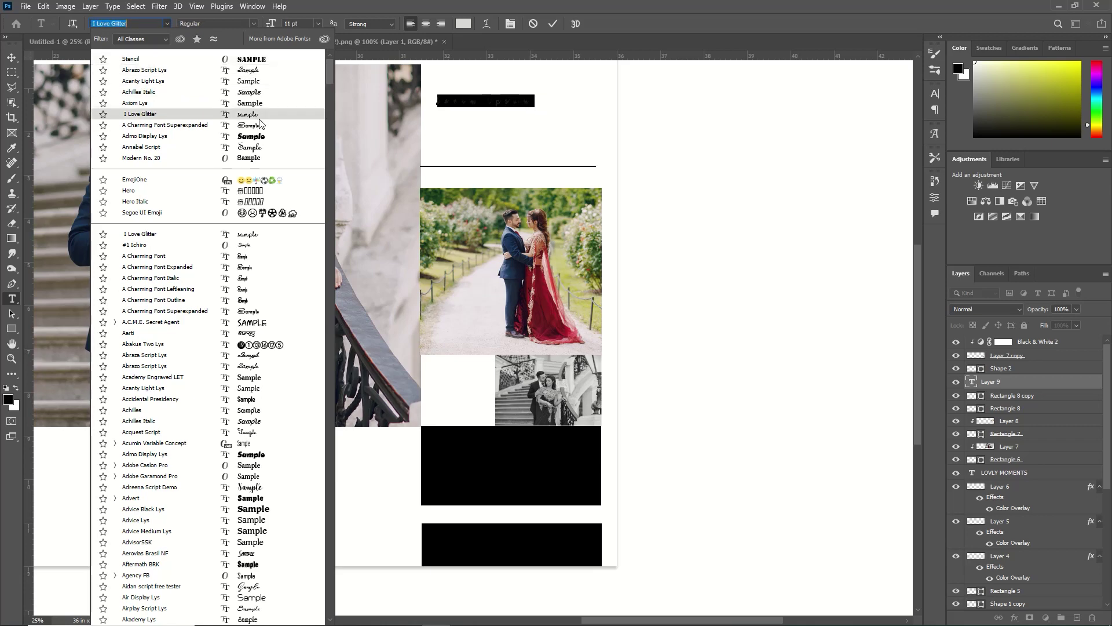
pyautogui.click(253, 586)
pyautogui.press('BackSpace')
pyautogui.click(463, 23)
pyautogui.click(799, 564)
pyautogui.click(1059, 409)
pyautogui.write('CEREMONY')
pyautogui.hotkey('ctrl', 'a')
pyautogui.press('BackSpace')
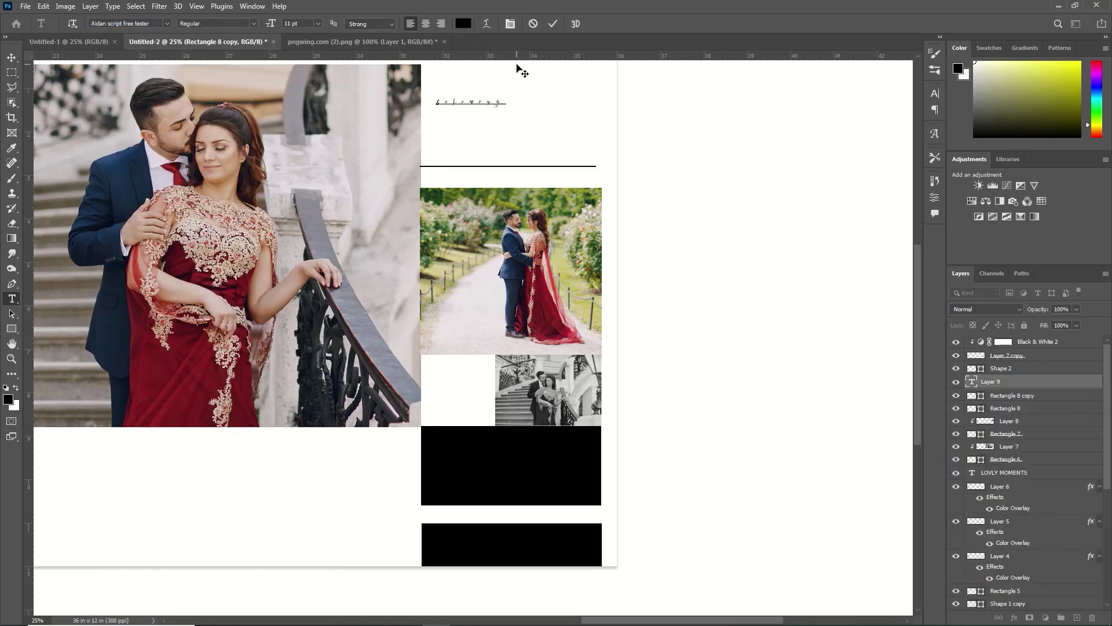
# - Set the tracking of the "ceremony" text to 0
pyautogui.moveTo(506, 99); pyautogui.dragTo(435, 102)
pyautogui.click(167, 23)
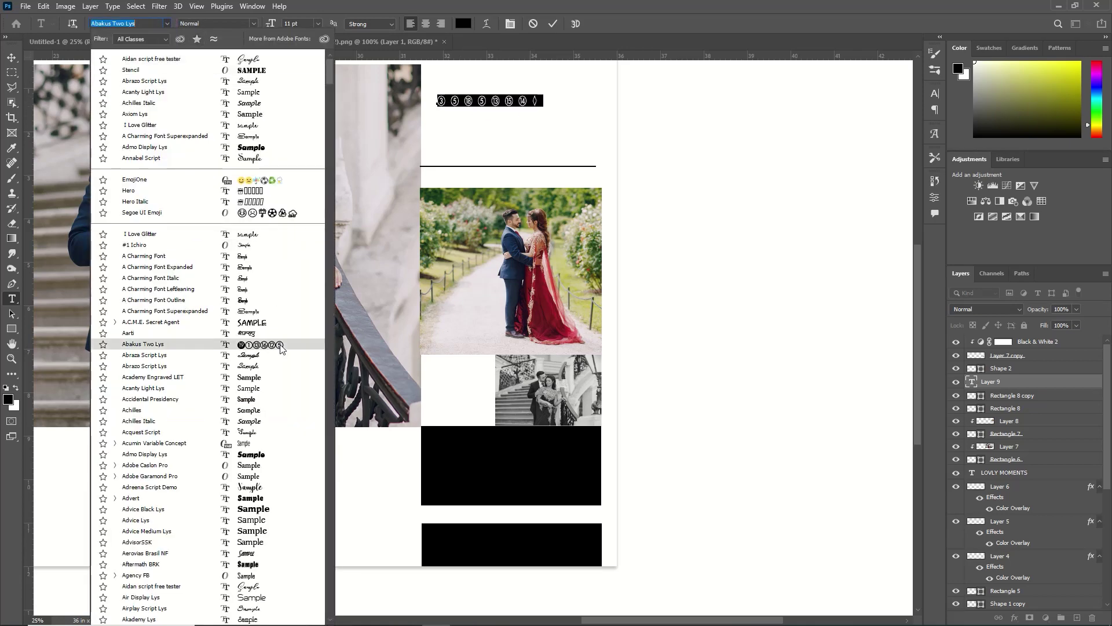
pyautogui.scroll(-8, 299, 464)
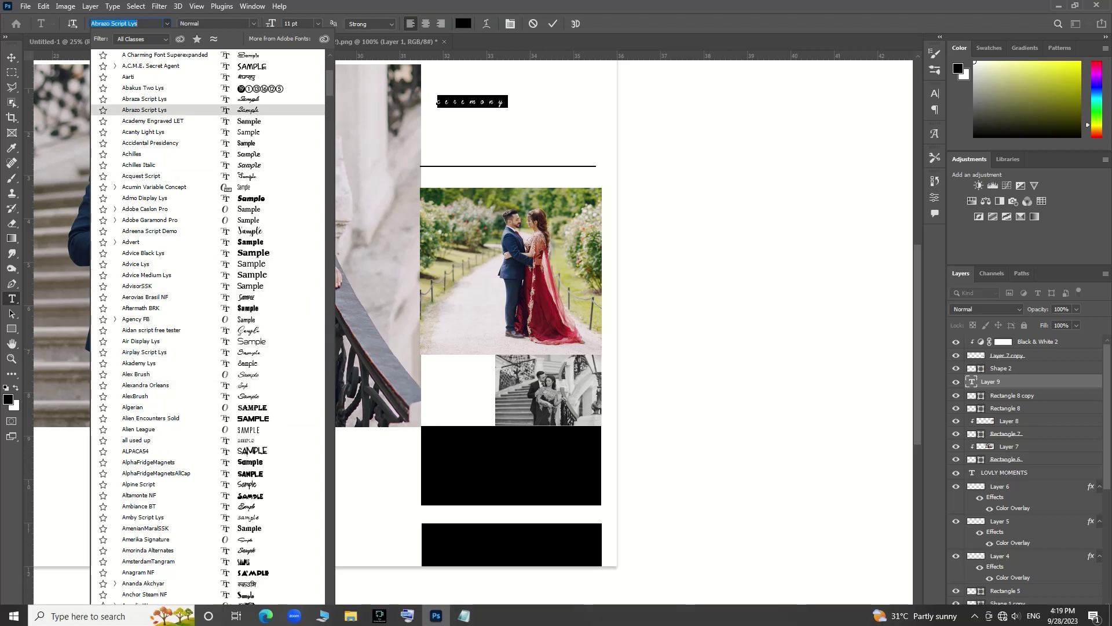
pyautogui.click(641, 39)
pyautogui.click(935, 93)
pyautogui.click(875, 137)
pyautogui.write('0')
pyautogui.click(552, 24)
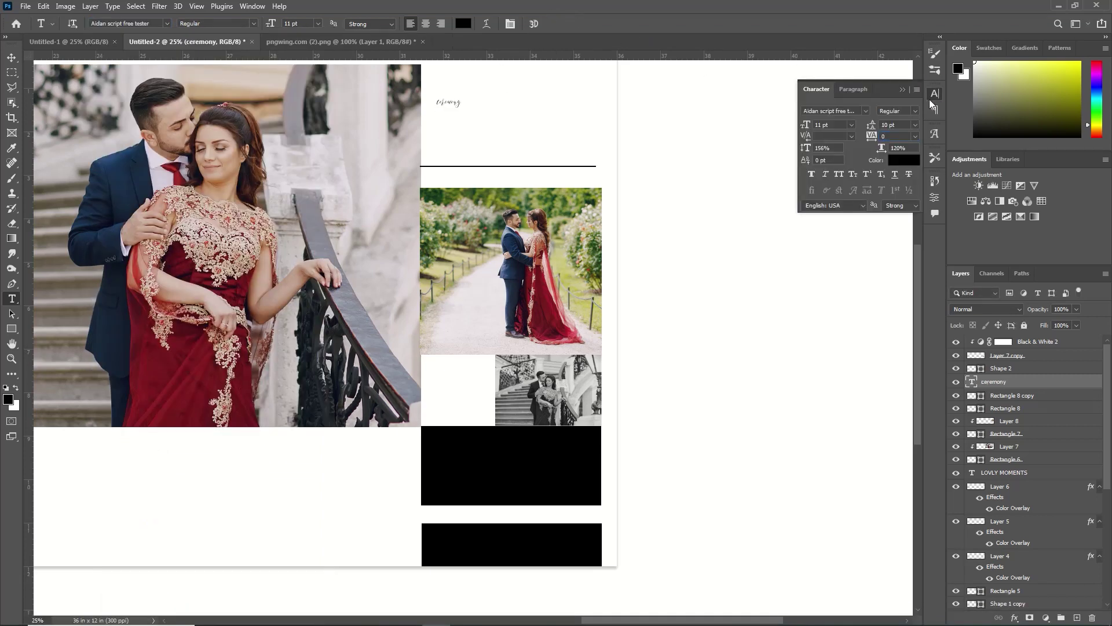
# - Enlarge the text to 48 pt, capitalise it as "Ceremony" and change its font to Acquest Script
pyautogui.click(935, 94)
pyautogui.moveTo(463, 101); pyautogui.dragTo(428, 107)
pyautogui.click(318, 24)
pyautogui.click(309, 153)
pyautogui.click(451, 98)
pyautogui.press('BackSpace')
pyautogui.write('C')
pyautogui.moveTo(554, 98); pyautogui.dragTo(434, 100)
pyautogui.click(167, 24)
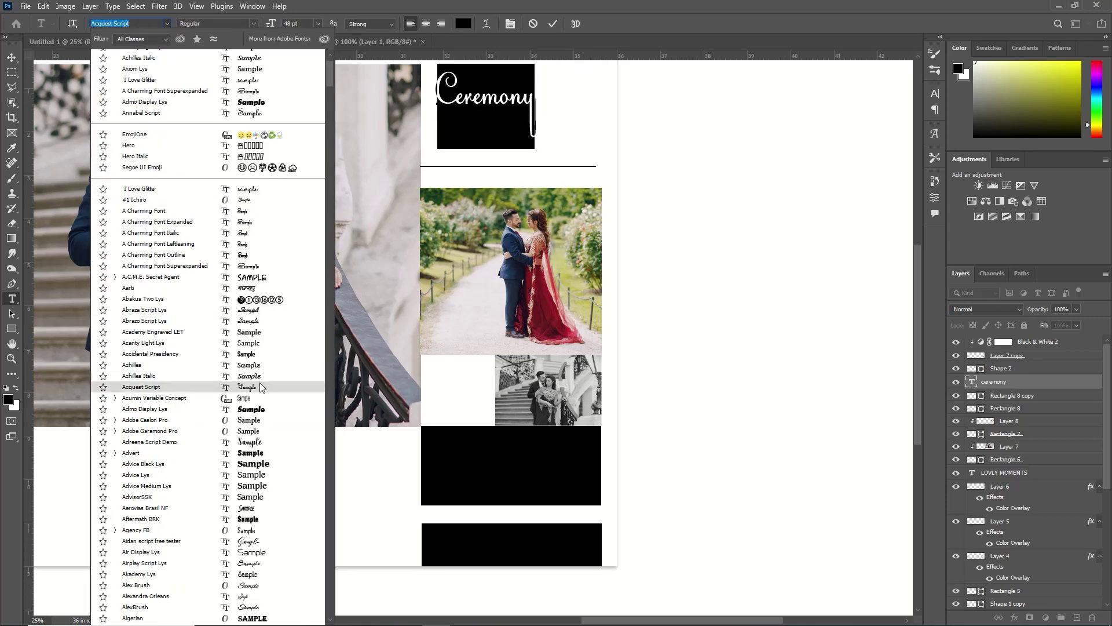
pyautogui.click(249, 431)
pyautogui.click(636, 154)
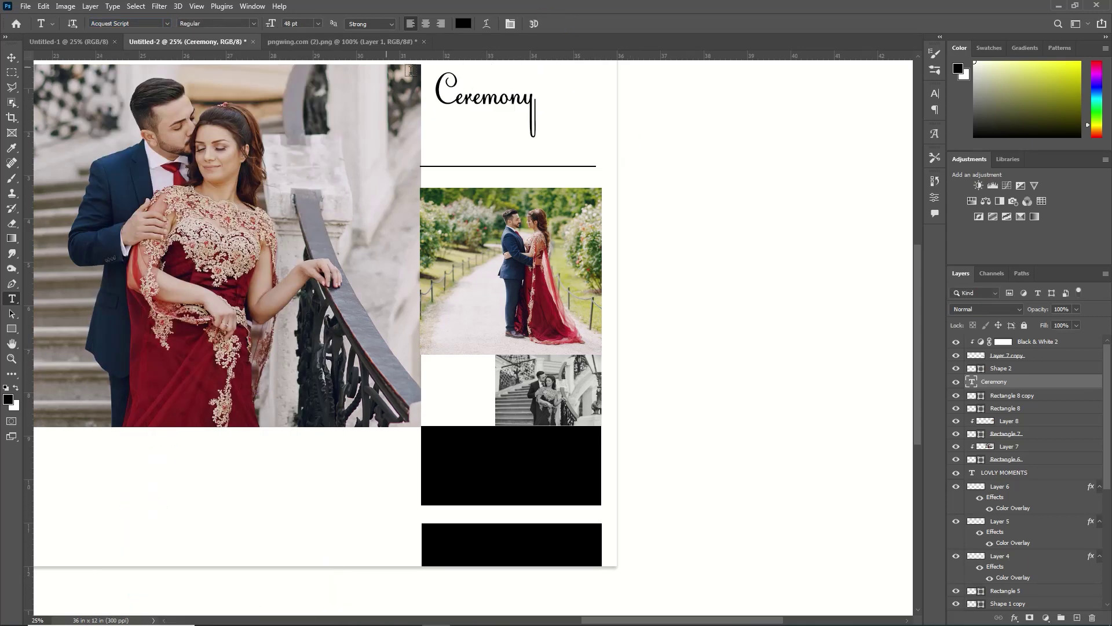
# - Add a separate small text reading "moments" to accompany the "Ceremony" title
pyautogui.click(450, 117)
pyautogui.click(167, 24)
pyautogui.click(472, 116)
pyautogui.click(459, 119)
pyautogui.click(533, 23)
pyautogui.click(466, 121)
pyautogui.click(569, 141)
pyautogui.click(468, 162)
pyautogui.click(318, 23)
pyautogui.click(309, 115)
pyautogui.write('moments')
pyautogui.click(555, 23)
# - Place "moments" under the end of "Ceremony" and shift both texts slightly inward and down above the line
pyautogui.press('v')
pyautogui.moveTo(497, 236); pyautogui.dragTo(523, 186)
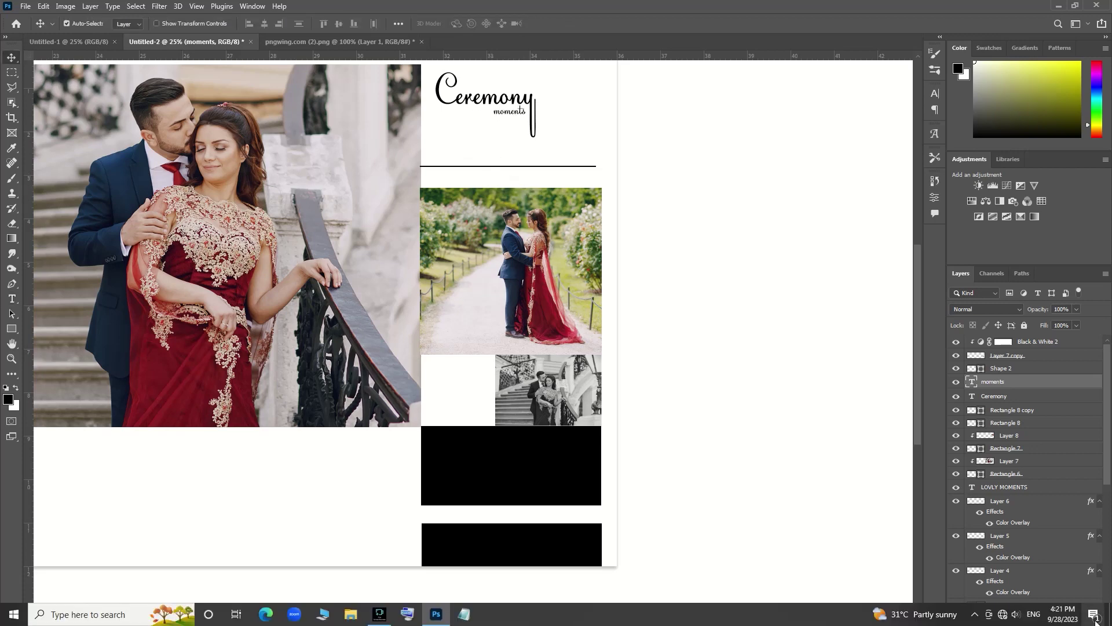
pyautogui.moveTo(491, 105); pyautogui.dragTo(507, 121)
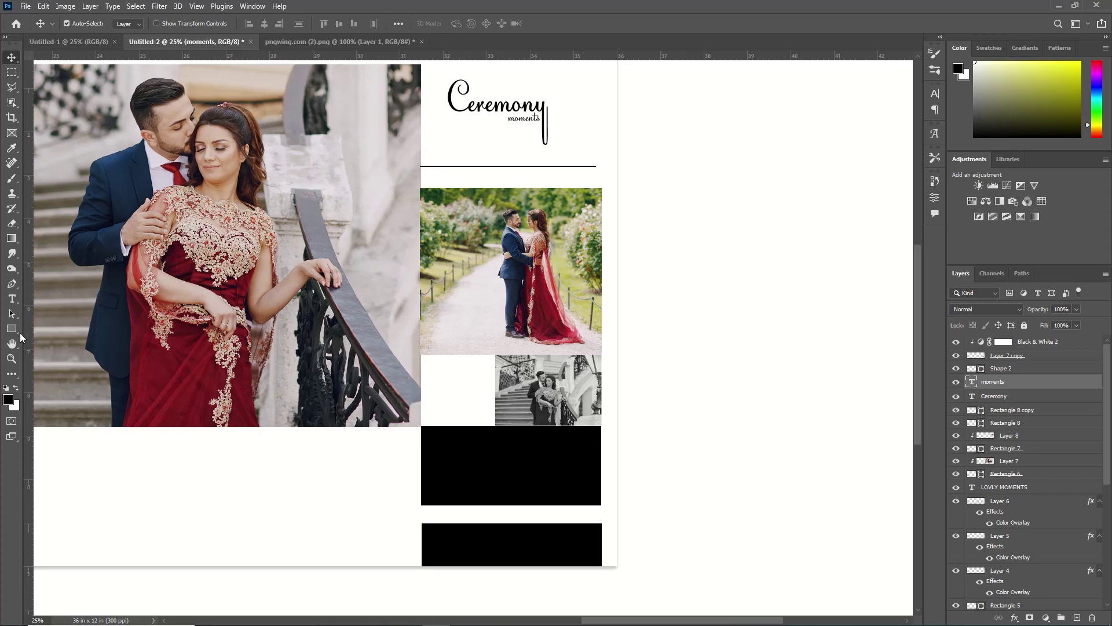
# - Add a small 10 pt script text reading "love" just above the start of the horizontal line
pyautogui.click(12, 298)
pyautogui.click(450, 158)
pyautogui.click(317, 24)
pyautogui.click(302, 74)
pyautogui.click(167, 23)
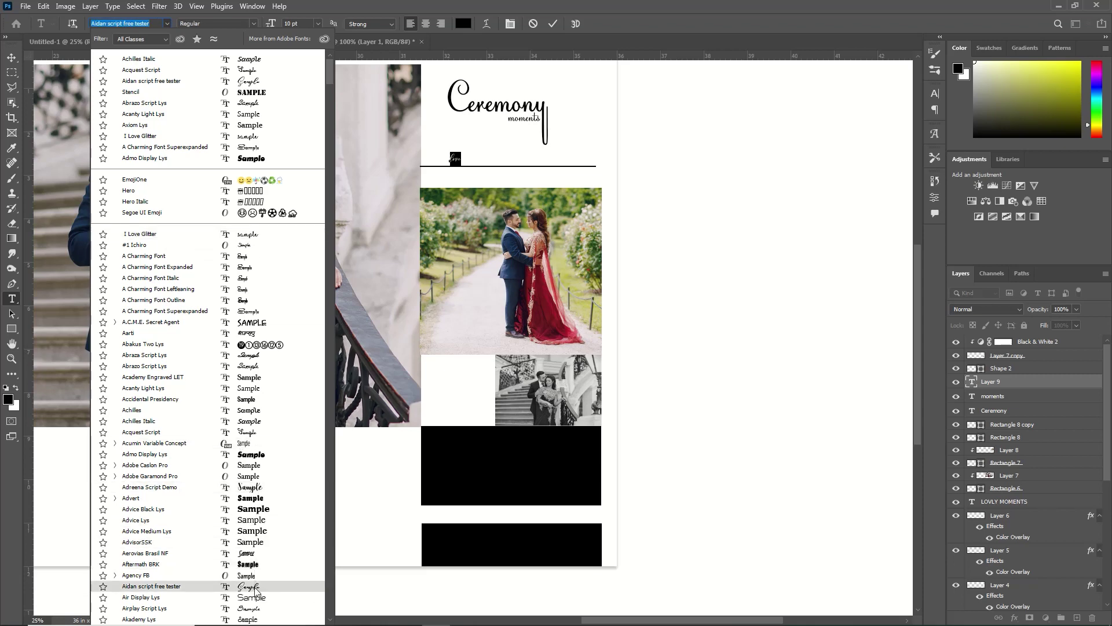
pyautogui.click(144, 608)
pyautogui.hotkey('ctrl', 'Return')
pyautogui.press('v')
# - Adjust the small "love" text with Free Transform and make two copies of it along the horizontal line
pyautogui.hotkey('ctrl', 't')
pyautogui.moveTo(462, 164); pyautogui.dragTo(469, 169)
pyautogui.click(643, 23)
pyautogui.moveTo(490, 152); pyautogui.dragTo(575, 166)
# - Copy the Facebook icon from the icon sheet onto the spread and scale it down below the start of the horizontal line
pyautogui.click(26, 6)
pyautogui.click(34, 27)
pyautogui.doubleClick(406, 92)
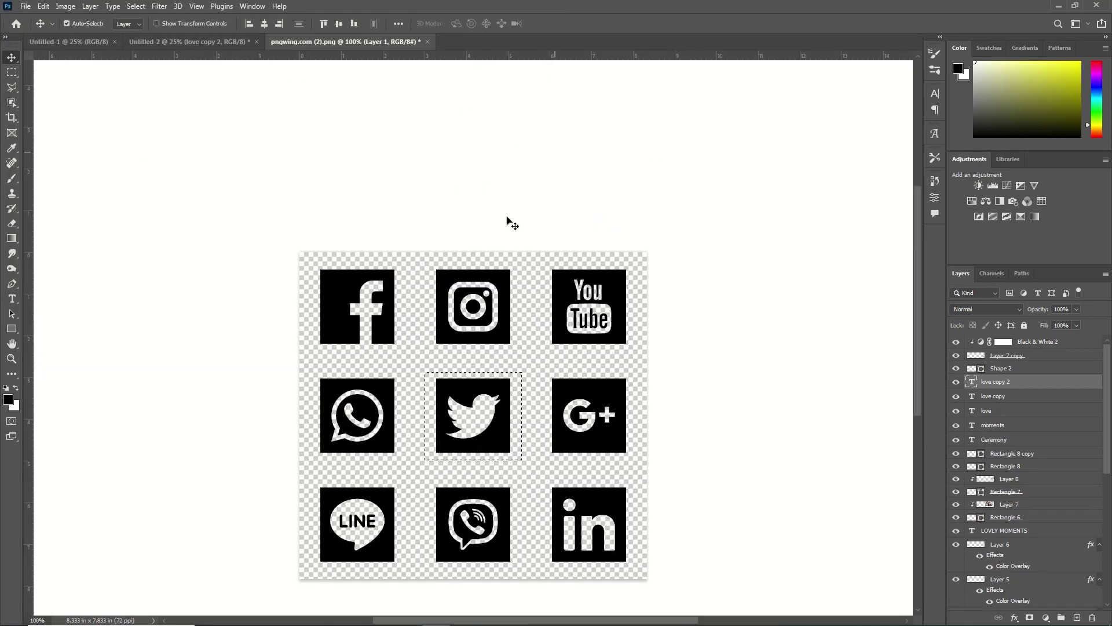
pyautogui.press('m')
pyautogui.moveTo(307, 265); pyautogui.dragTo(403, 355)
pyautogui.press('v')
pyautogui.moveTo(351, 316); pyautogui.dragTo(727, 188)
pyautogui.hotkey('ctrl', 't')
pyautogui.moveTo(737, 177); pyautogui.dragTo(728, 192)
pyautogui.click(578, 22)
# - Copy the Instagram icon from the icon sheet and scale it to match beside the Facebook icon
pyautogui.click(353, 42)
pyautogui.moveTo(496, 314); pyautogui.dragTo(738, 196)
pyautogui.hotkey('ctrl', 't')
pyautogui.moveTo(749, 207); pyautogui.dragTo(744, 189)
pyautogui.click(575, 23)
pyautogui.hotkey('ctrl', 't')
pyautogui.click(574, 23)
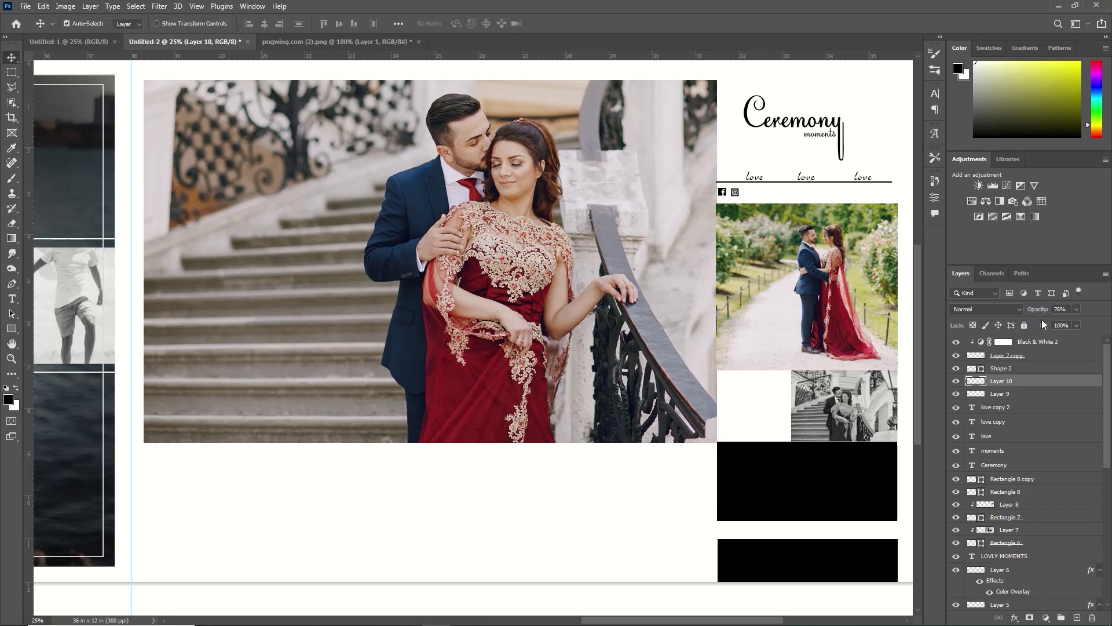
# - Lower the opacity of the Facebook and Instagram icons, setting the Instagram icon to 60%
pyautogui.click(726, 197)
pyautogui.click(723, 193)
pyautogui.moveTo(1039, 310); pyautogui.dragTo(1017, 306)
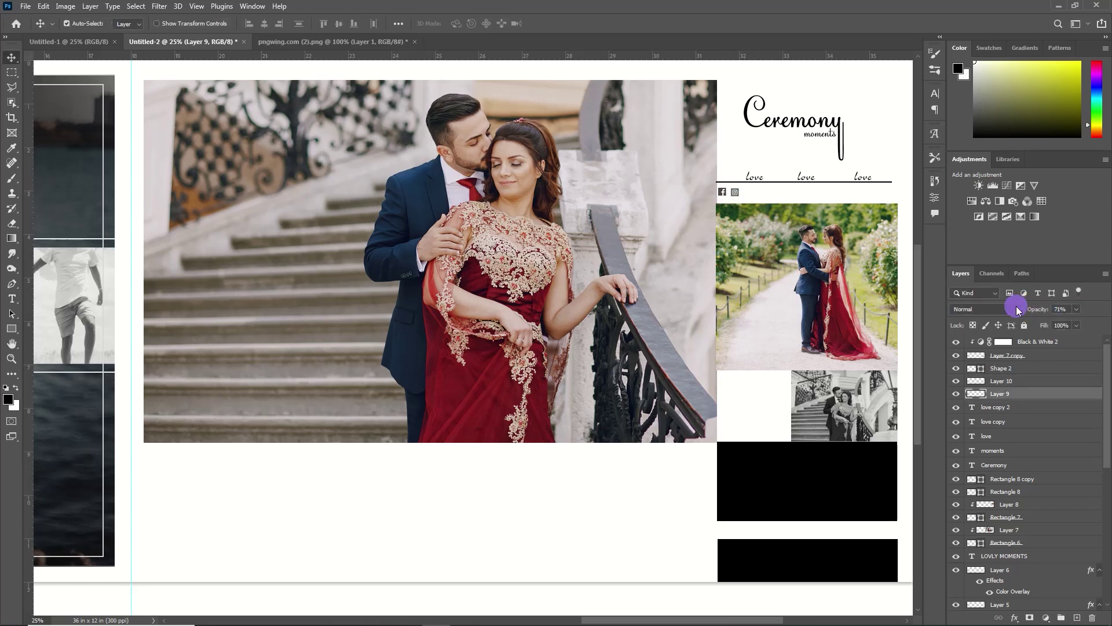
pyautogui.click(735, 193)
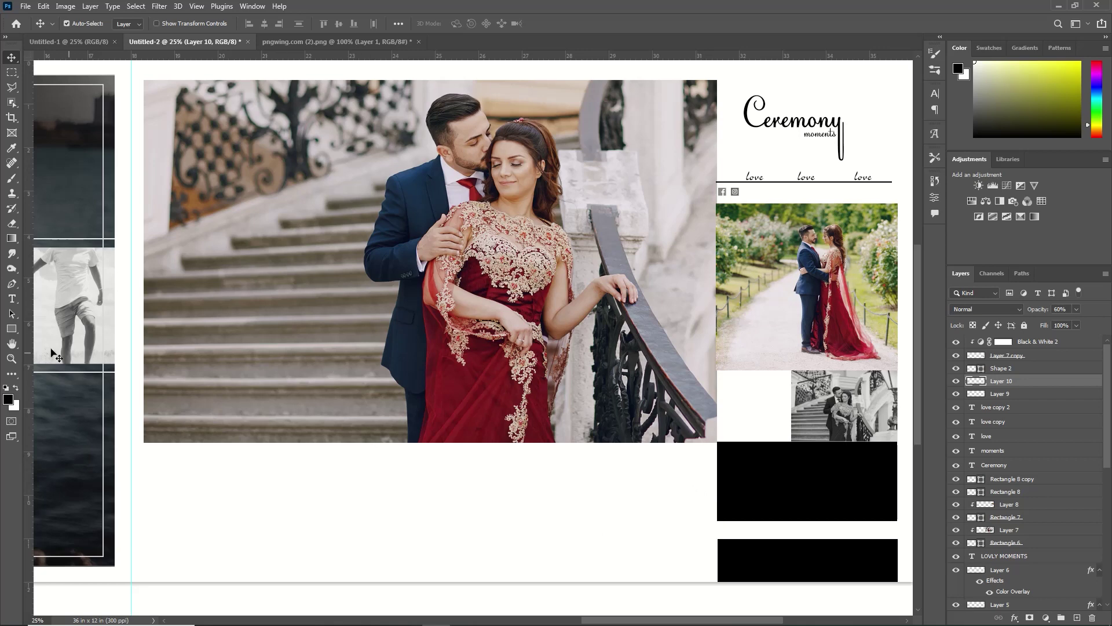
# - Add the groom's first name as 16 pt script text in the white space beside the small black-and-white photo
pyautogui.press('t')
pyautogui.click(733, 390)
pyautogui.write('John')
pyautogui.hotkey('ctrl', 'a')
pyautogui.click(318, 24)
pyautogui.click(312, 83)
pyautogui.click(553, 24)
# - Add the bride's first name as separate text below the groom's name and set it in the Stencil font
pyautogui.click(740, 424)
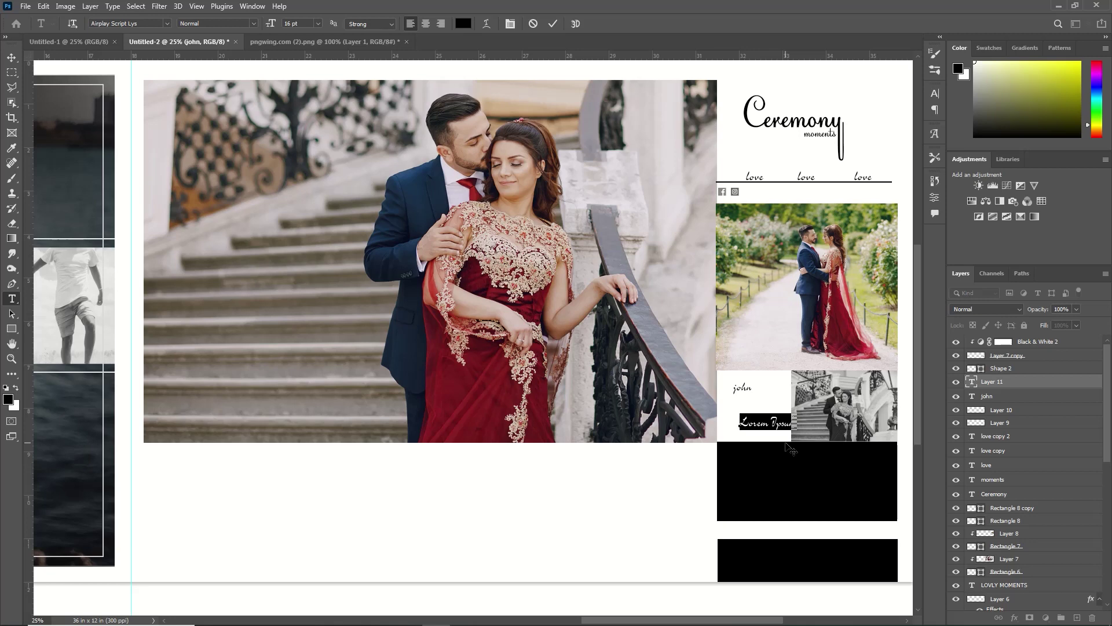
pyautogui.write('anglk')
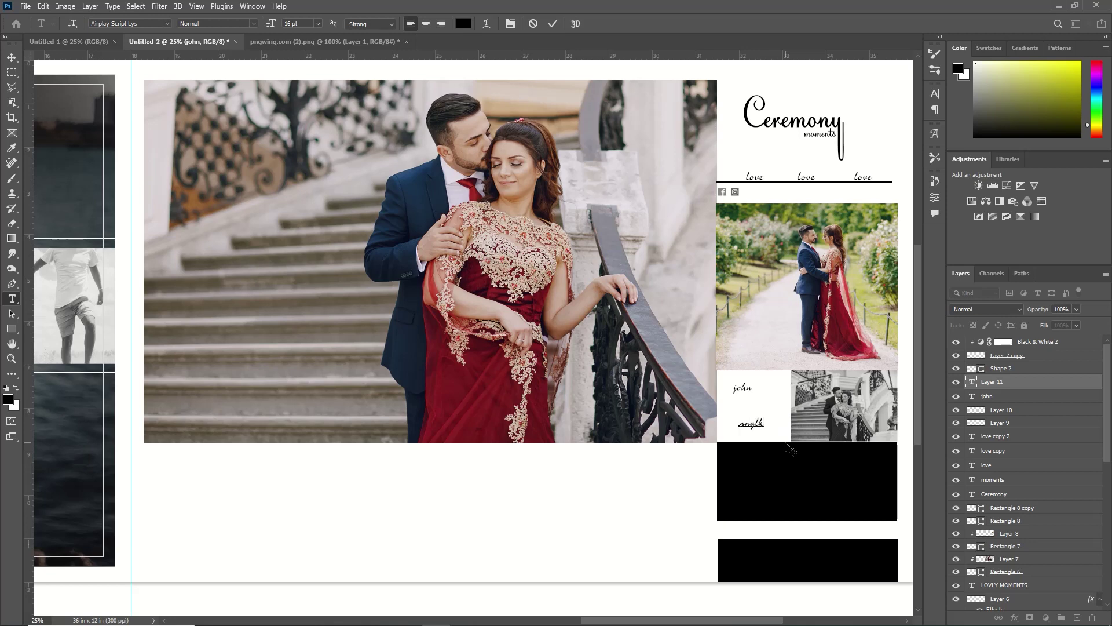
pyautogui.hotkey('ctrl', 'a')
pyautogui.click(168, 24)
pyautogui.click(290, 107)
pyautogui.click(553, 24)
# - Change the font of the groom's name to Stencil
pyautogui.doubleClick(742, 387)
pyautogui.click(167, 23)
pyautogui.click(249, 77)
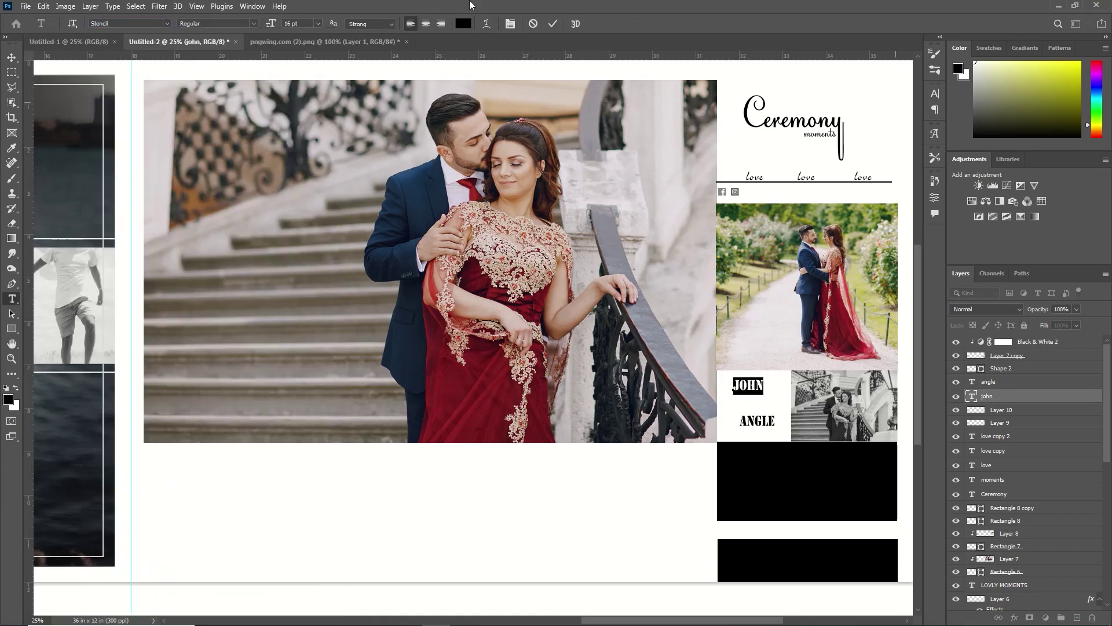
pyautogui.click(553, 24)
# - Reduce both name texts to 12 pt
pyautogui.click(773, 420)
pyautogui.hotkey('ctrl', 'a')
pyautogui.click(318, 24)
pyautogui.click(295, 89)
pyautogui.click(553, 24)
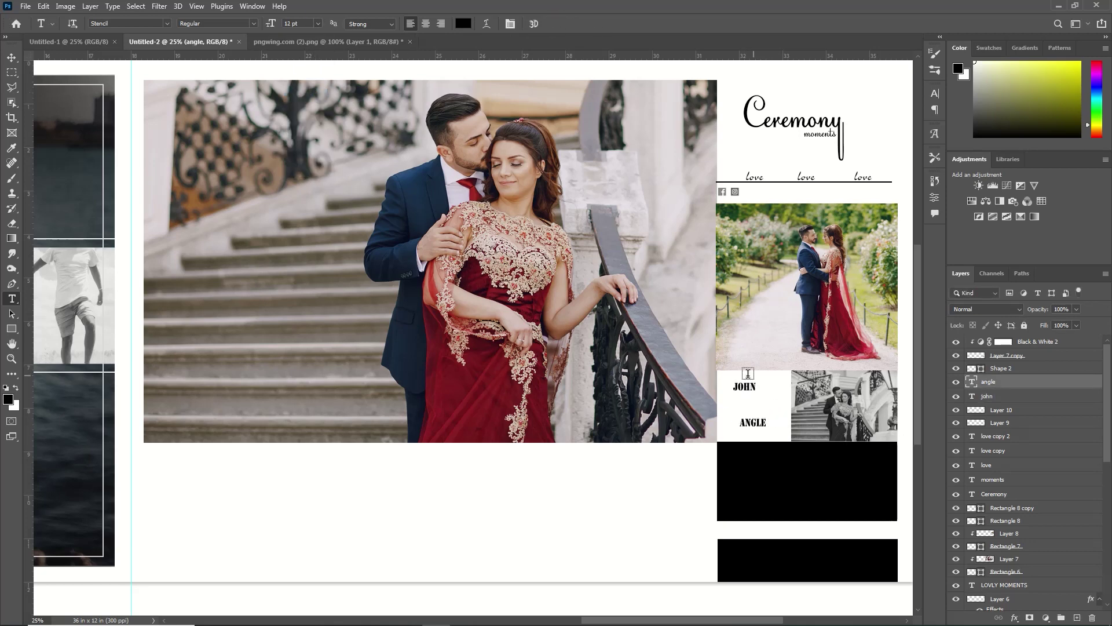
# - Shift the groom's name over and slightly down so it is centred above the bride's name
pyautogui.click(11, 57)
pyautogui.moveTo(748, 385); pyautogui.dragTo(757, 387)
pyautogui.hotkey('shift', 'Down')
pyautogui.hotkey('shift', 'Down')
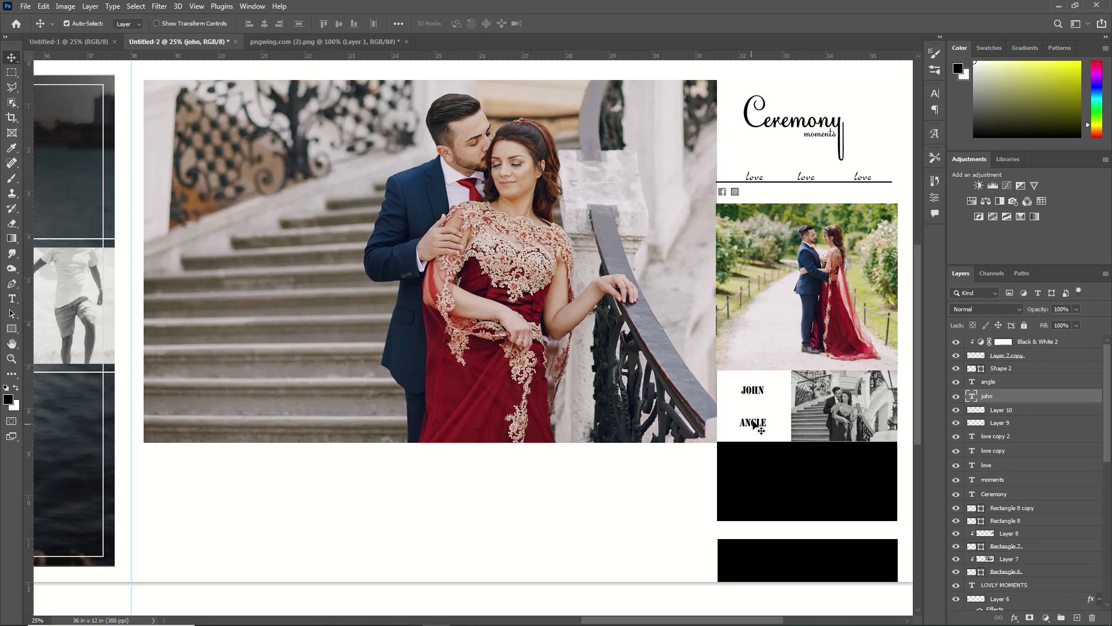
# - Draw a short black horizontal Pen line about 268 px long between the two names
pyautogui.click(12, 284)
pyautogui.click(732, 405)
pyautogui.click(771, 405)
pyautogui.click(171, 23)
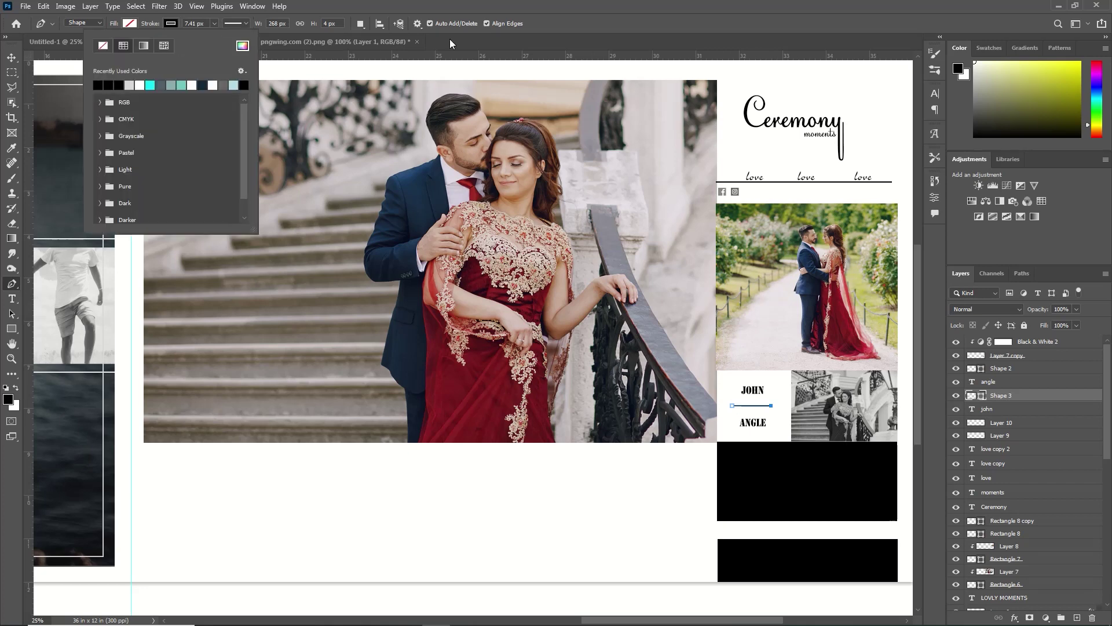
pyautogui.press('v')
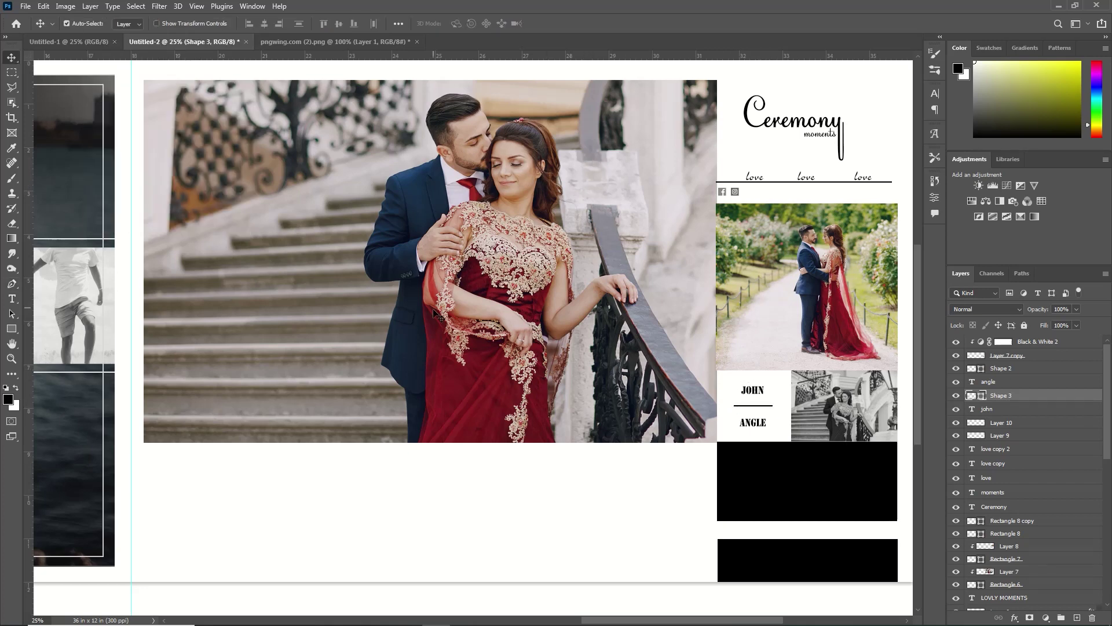
# - Draw a black horizontal Pen line about 2312 px long in the white area below the large couple photo
pyautogui.rightClick(12, 284)
pyautogui.click(53, 353)
pyautogui.press('p')
pyautogui.click(246, 540)
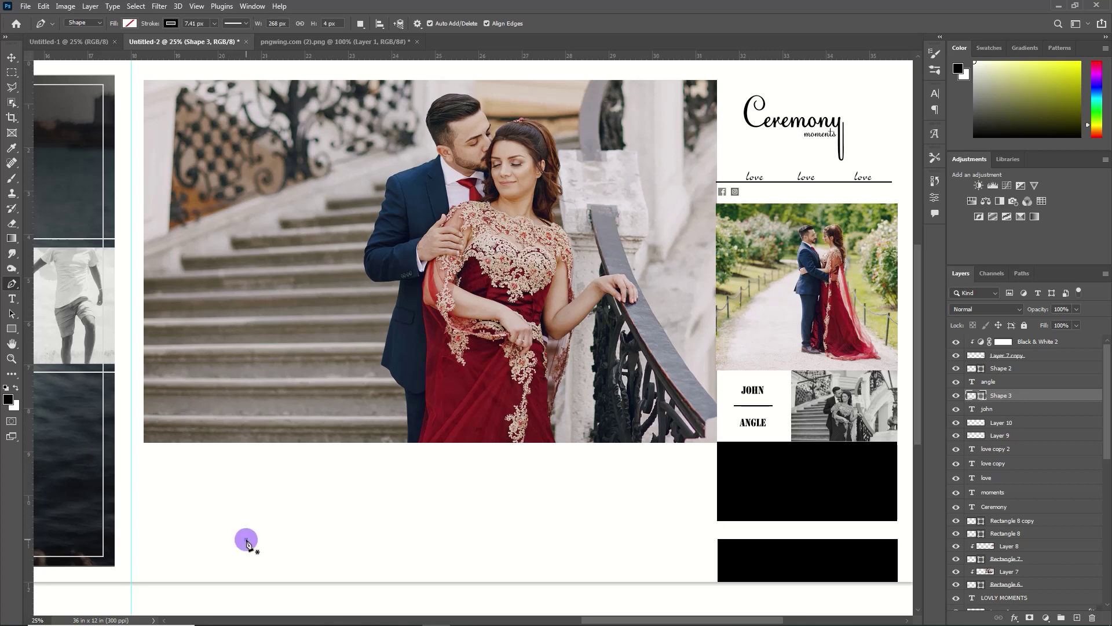
pyautogui.click(582, 539)
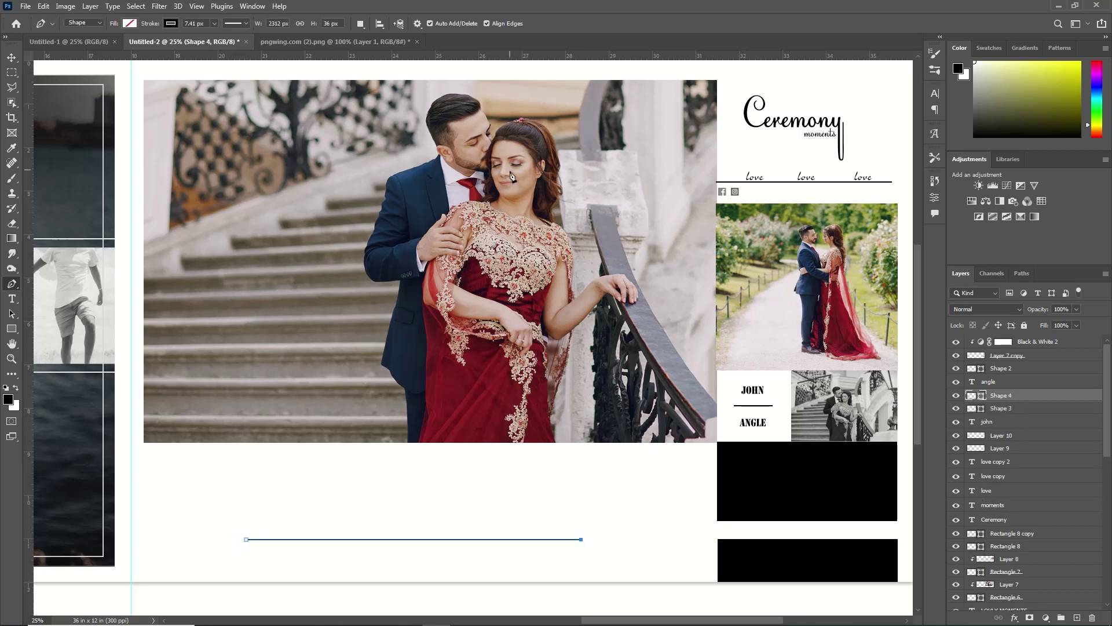
pyautogui.press('Return')
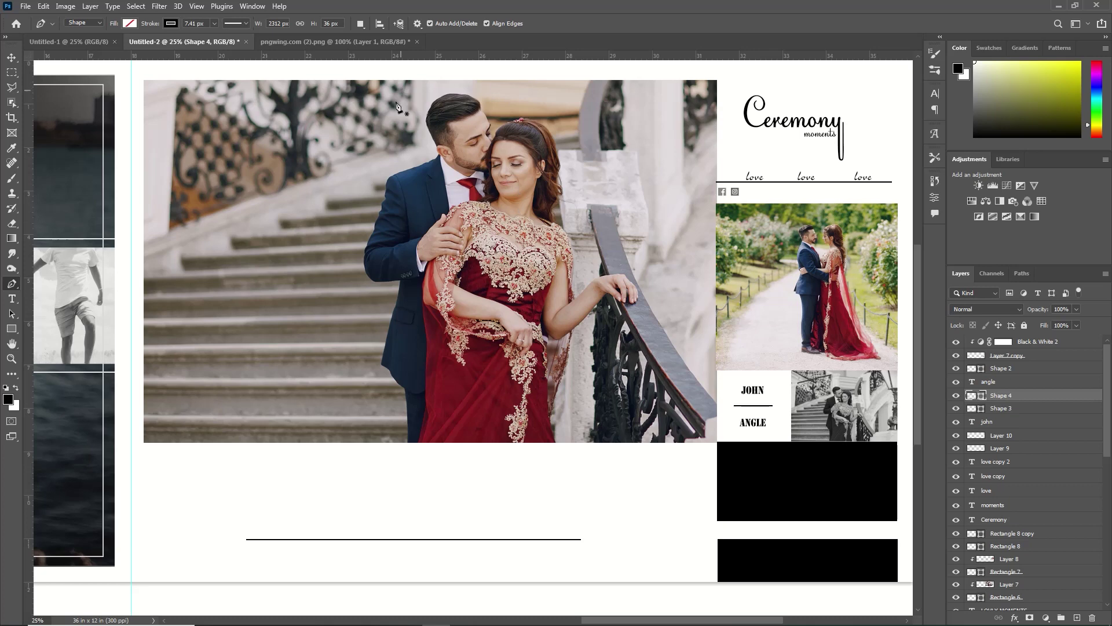
# - Duplicate the long horizontal line and move the copy a short distance above the original
pyautogui.hotkey('ctrl', 'j')
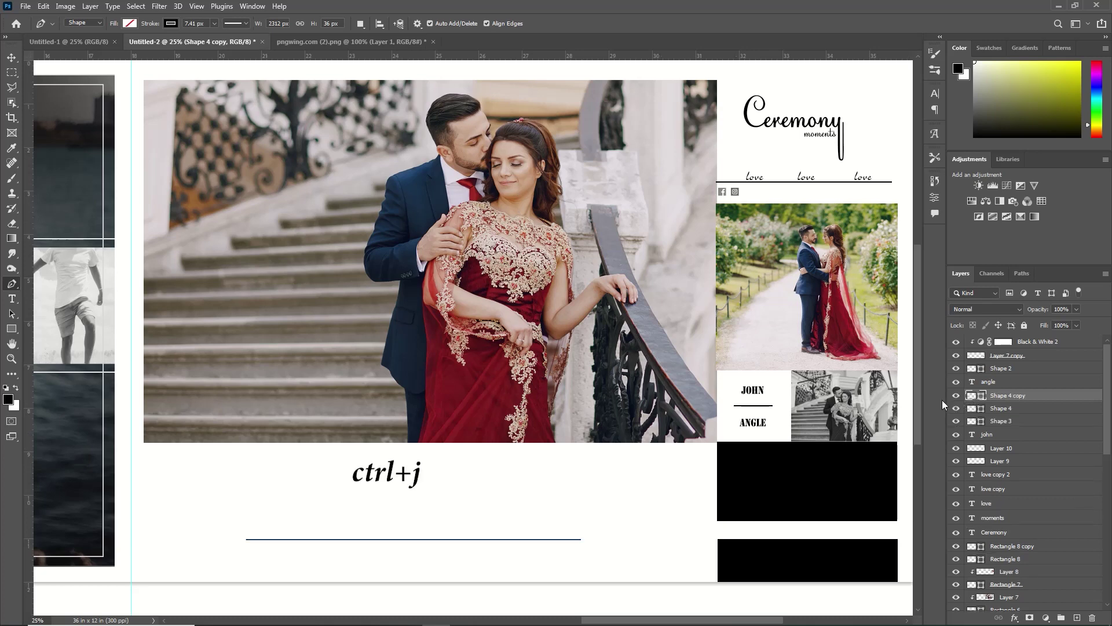
pyautogui.press('v')
pyautogui.hotkey('ctrl', 'j')
pyautogui.hotkey('shift', 'Up')
pyautogui.hotkey('shift', 'Up')
pyautogui.hotkey('shift', 'Up')
pyautogui.hotkey('shift', 'Up')
pyautogui.hotkey('shift', 'Up')
pyautogui.hotkey('shift', 'Up')
pyautogui.hotkey('shift', 'Up')
pyautogui.hotkey('shift', 'Up')
pyautogui.hotkey('shift', 'Up')
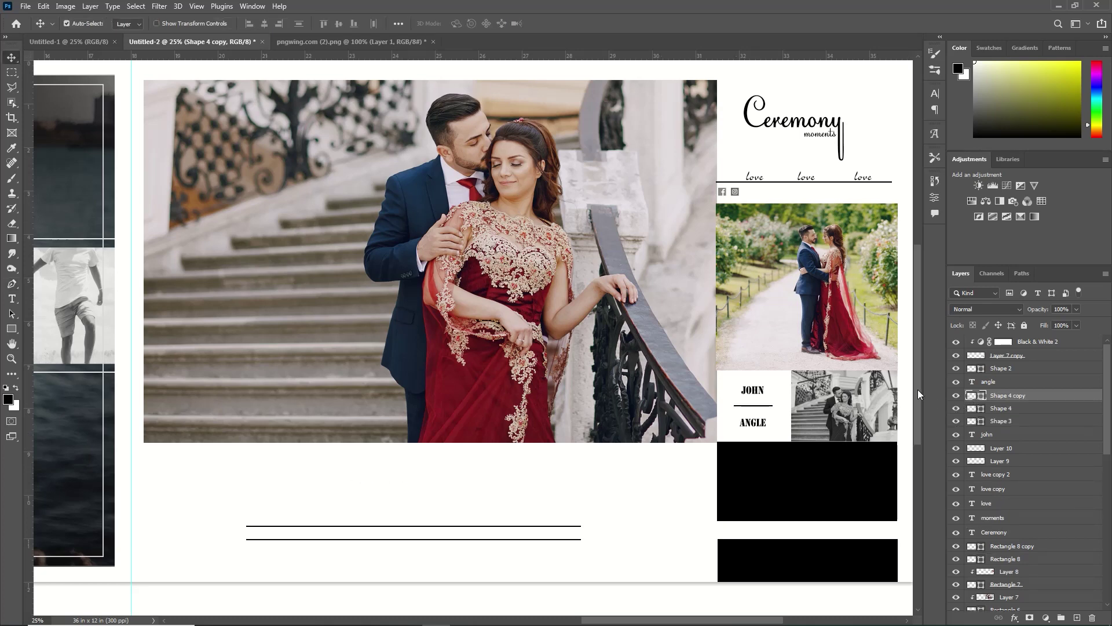
# - Make two more copies of the long line and stack them above at similar spacing
pyautogui.hotkey('ctrl', 'j')
pyautogui.hotkey('shift', 'Up')
pyautogui.hotkey('shift', 'Up')
pyautogui.hotkey('shift', 'Up')
pyautogui.hotkey('shift', 'Up')
pyautogui.hotkey('shift', 'Up')
pyautogui.hotkey('shift', 'Up')
pyautogui.hotkey('shift', 'Up')
pyautogui.hotkey('shift', 'Up')
pyautogui.hotkey('shift', 'Up')
pyautogui.hotkey('shift', 'Up')
pyautogui.hotkey('shift', 'Up')
pyautogui.hotkey('shift', 'Up')
pyautogui.hotkey('shift', 'Up')
pyautogui.hotkey('shift', 'Up')
pyautogui.hotkey('shift', 'Up')
pyautogui.hotkey('shift', 'Up')
pyautogui.hotkey('shift', 'Up')
pyautogui.hotkey('shift', 'Up')
pyautogui.hotkey('shift', 'Up')
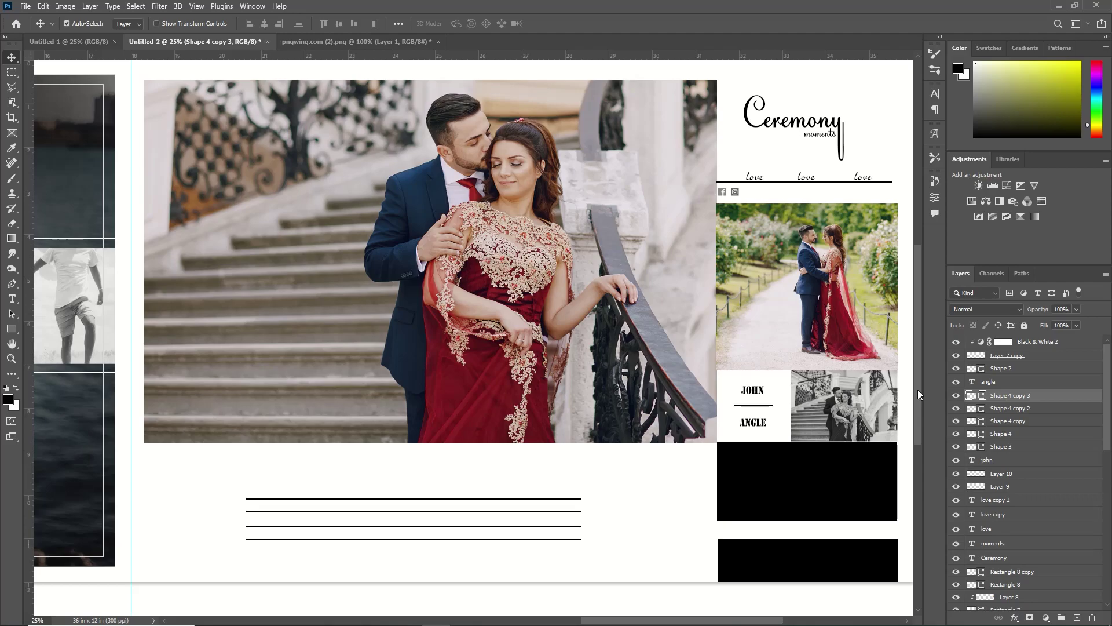
# - Select the middle area across the upper three lines, rasterize the topmost line and delete its middle part
pyautogui.click(12, 74)
pyautogui.moveTo(320, 495); pyautogui.dragTo(499, 531)
pyautogui.rightClick(1043, 399)
pyautogui.click(939, 313)
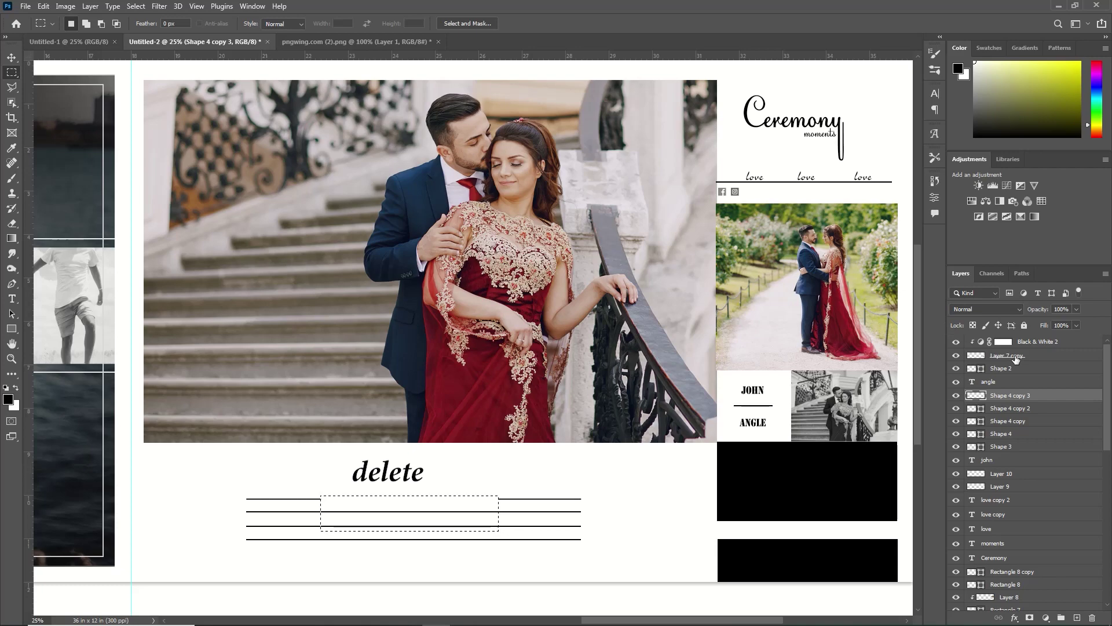
# - Rasterize the second and third lines, delete their middle parts within the same selection and deselect
pyautogui.rightClick(1034, 407)
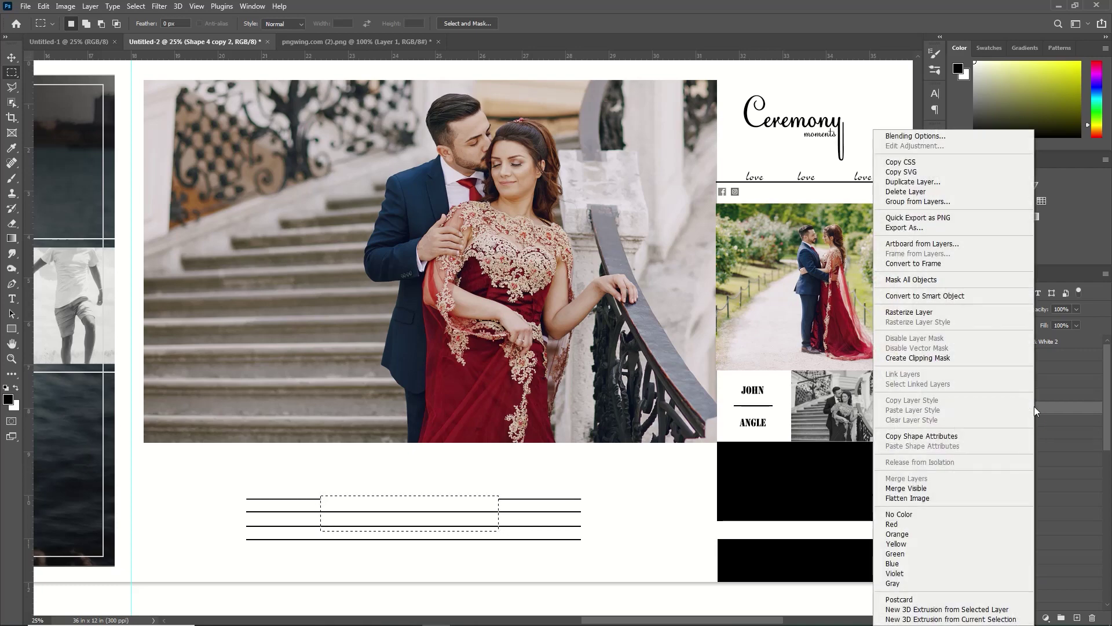
pyautogui.click(923, 311)
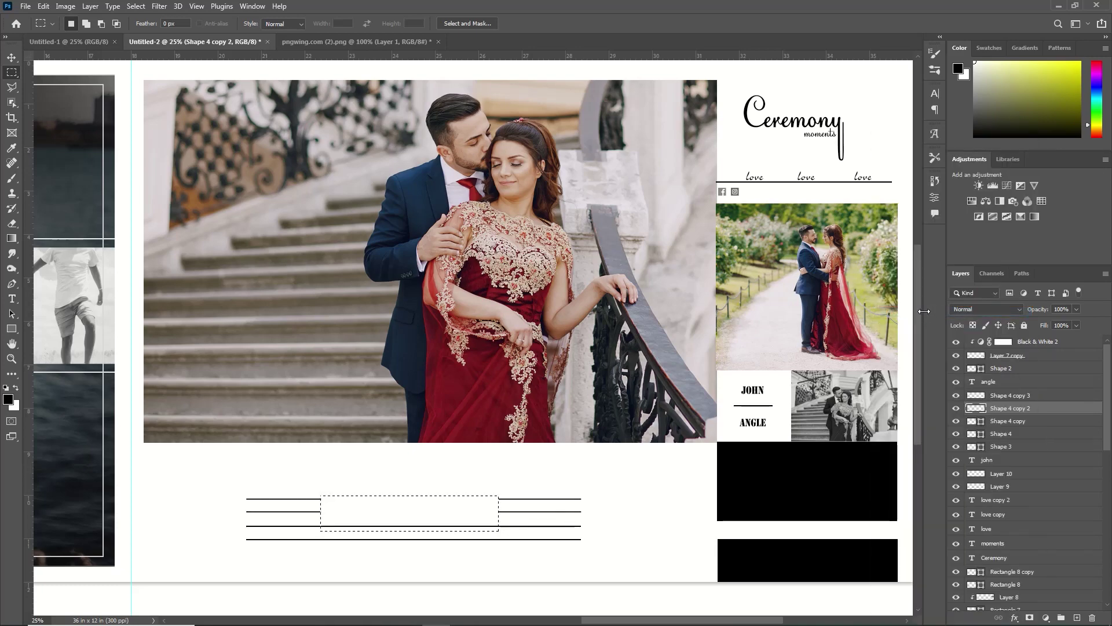
pyautogui.rightClick(1032, 424)
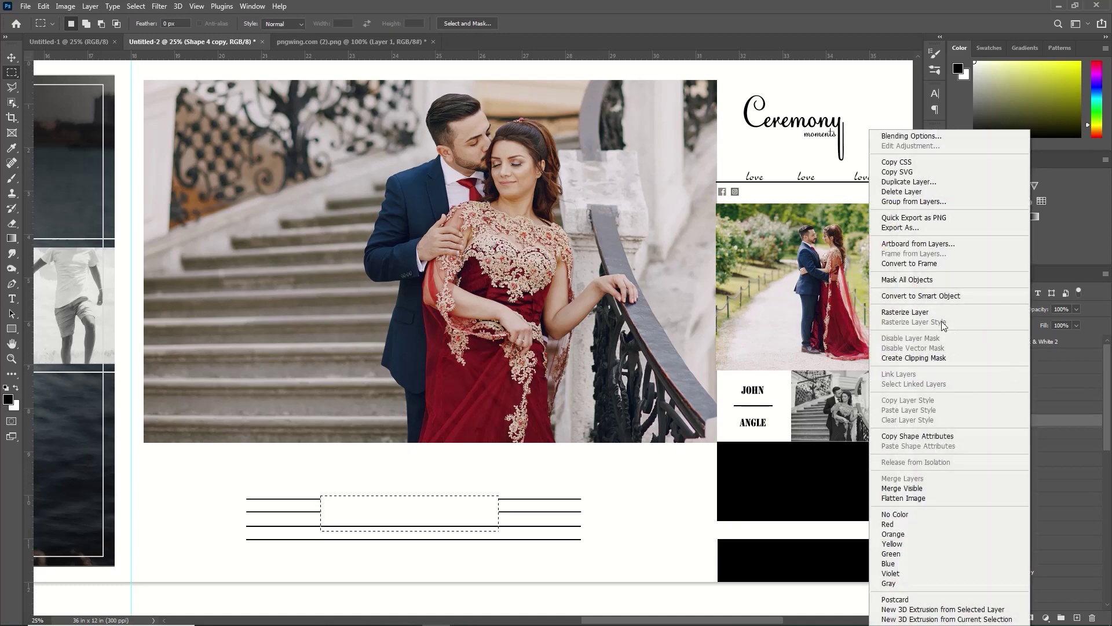
pyautogui.click(923, 314)
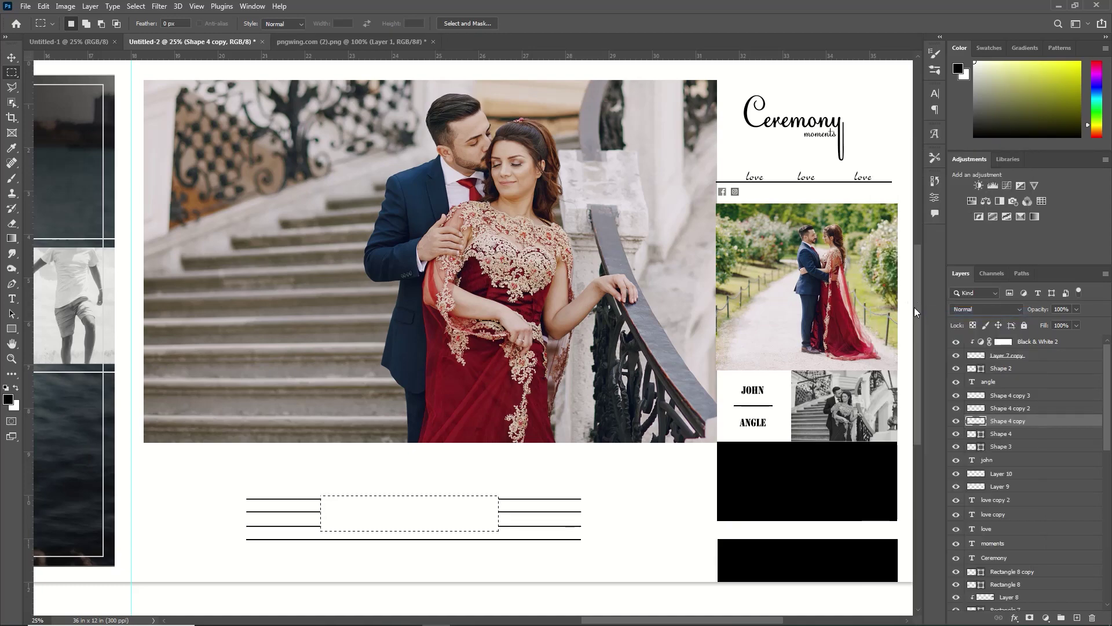
pyautogui.hotkey('ctrl', 'd')
# - Draw a black vertical Pen line down the left edge of the gap to the bottom horizontal line
pyautogui.click(11, 283)
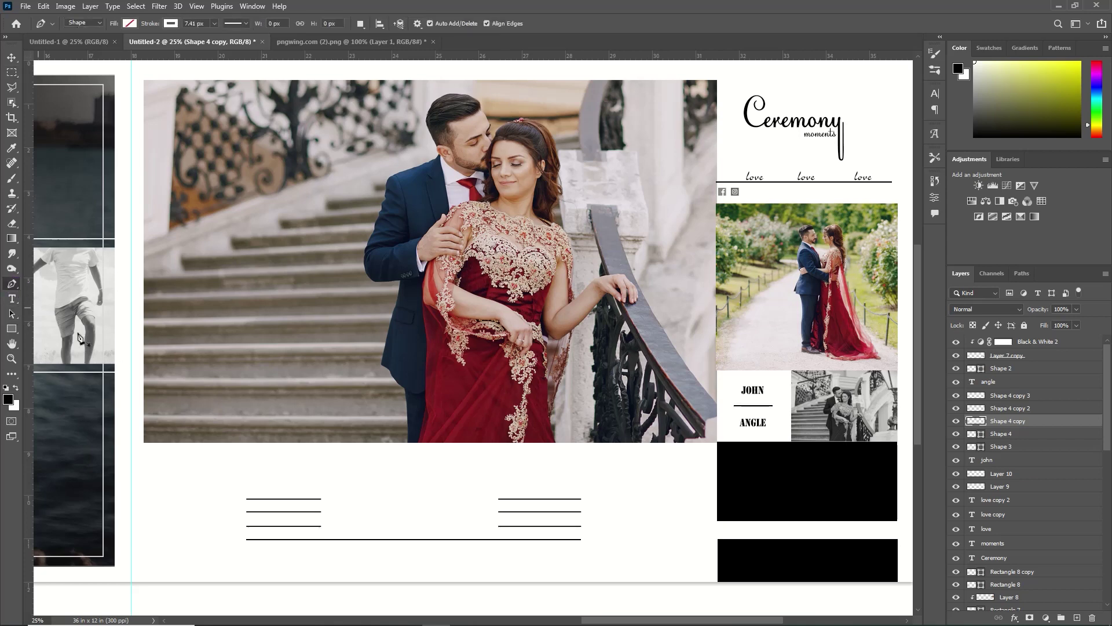
pyautogui.click(321, 489)
pyautogui.keyDown('shift'); pyautogui.click(320, 539); pyautogui.keyUp('shift')
pyautogui.click(171, 24)
pyautogui.click(119, 86)
pyautogui.moveTo(559, 40); pyautogui.dragTo(564, 36)
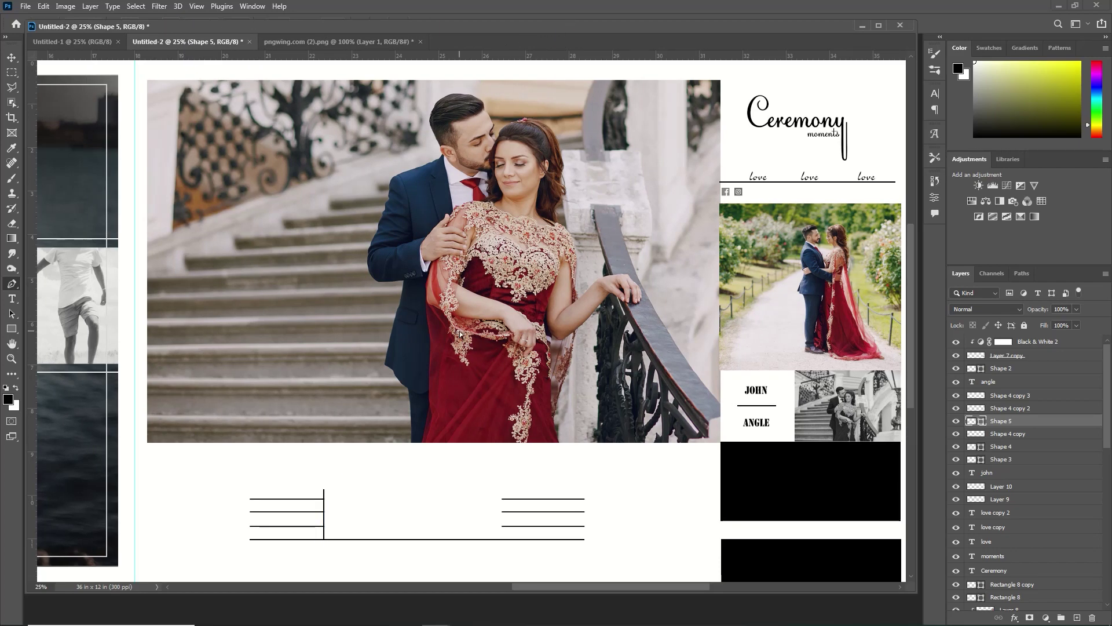
# - Duplicate the vertical line and move the copy across to the right edge of the gap
pyautogui.hotkey('ctrl', 'j')
pyautogui.press('v')
pyautogui.hotkey('shift', 'Right')
pyautogui.hotkey('shift', 'Right')
pyautogui.hotkey('shift', 'Right')
pyautogui.hotkey('shift', 'Right')
pyautogui.hotkey('shift', 'Right')
pyautogui.hotkey('shift', 'Right')
pyautogui.hotkey('shift', 'Right')
pyautogui.hotkey('shift', 'Right')
pyautogui.hotkey('shift', 'Right')
pyautogui.hotkey('shift', 'Right')
pyautogui.hotkey('shift', 'Right')
pyautogui.hotkey('shift', 'Right')
pyautogui.hotkey('shift', 'Right')
pyautogui.hotkey('shift', 'Right')
pyautogui.hotkey('shift', 'Right')
pyautogui.hotkey('shift', 'Right')
pyautogui.hotkey('shift', 'Right')
pyautogui.hotkey('shift', 'Right')
pyautogui.hotkey('shift', 'Right')
pyautogui.hotkey('shift', 'Right')
pyautogui.hotkey('shift', 'Right')
pyautogui.hotkey('shift', 'Right')
pyautogui.hotkey('shift', 'Right')
pyautogui.hotkey('shift', 'Right')
pyautogui.hotkey('shift', 'Right')
pyautogui.hotkey('shift', 'Right')
pyautogui.hotkey('shift', 'Right')
pyautogui.hotkey('shift', 'Right')
pyautogui.hotkey('shift', 'Right')
pyautogui.hotkey('shift', 'Right')
pyautogui.hotkey('shift', 'Right')
pyautogui.hotkey('shift', 'Right')
pyautogui.hotkey('shift', 'Right')
pyautogui.hotkey('shift', 'Right')
pyautogui.hotkey('shift', 'Right')
# - Add the text "wedding story" in 14 pt Stencil in the gap between the two vertical lines
pyautogui.click(12, 299)
pyautogui.click(342, 505)
pyautogui.moveTo(235, 26); pyautogui.dragTo(230, 39)
pyautogui.click(318, 24)
pyautogui.click(308, 153)
pyautogui.click(338, 519)
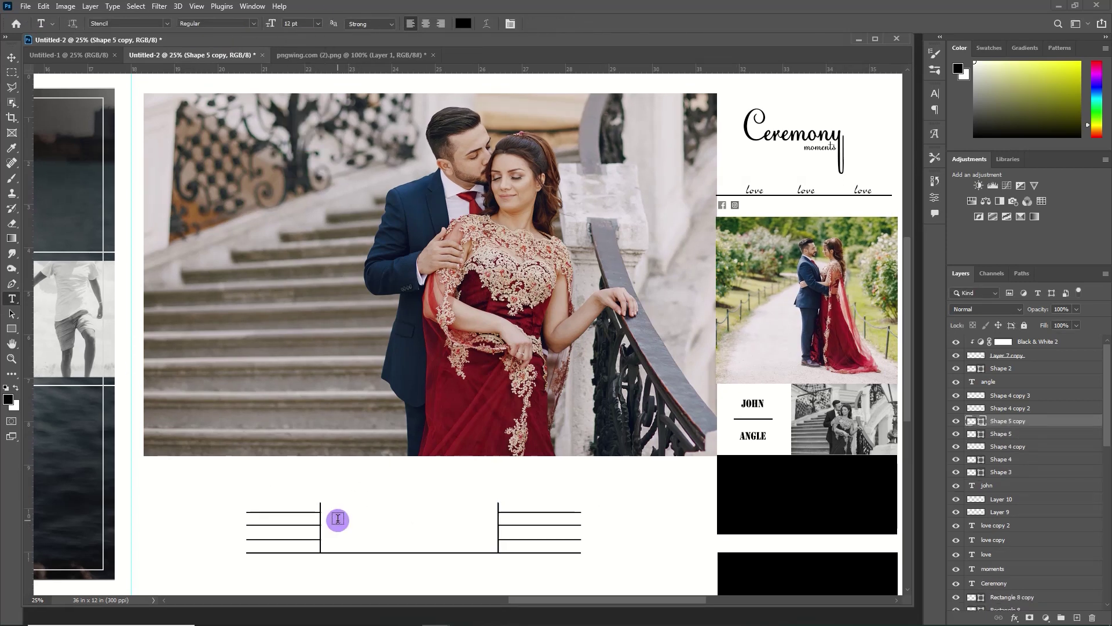
pyautogui.click(318, 23)
pyautogui.click(301, 103)
pyautogui.write('WEDI')
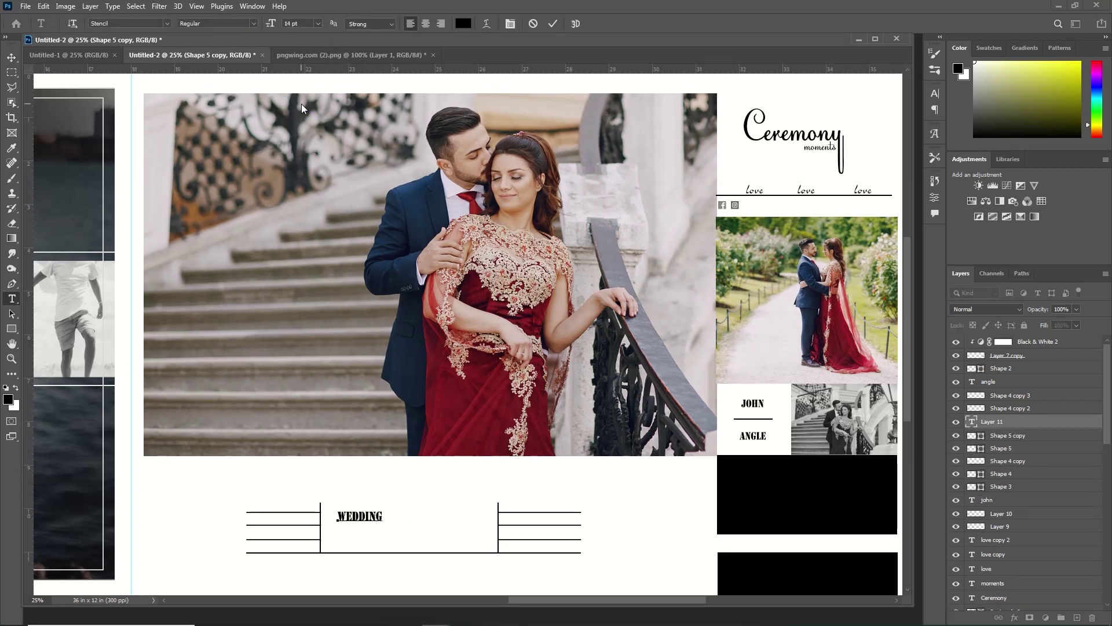
# - Set the letter tracking of the whole "wedding story" title to 500
pyautogui.hotkey('ctrl', 'a')
pyautogui.click(935, 93)
pyautogui.click(882, 137)
pyautogui.write('500')
pyautogui.click(553, 24)
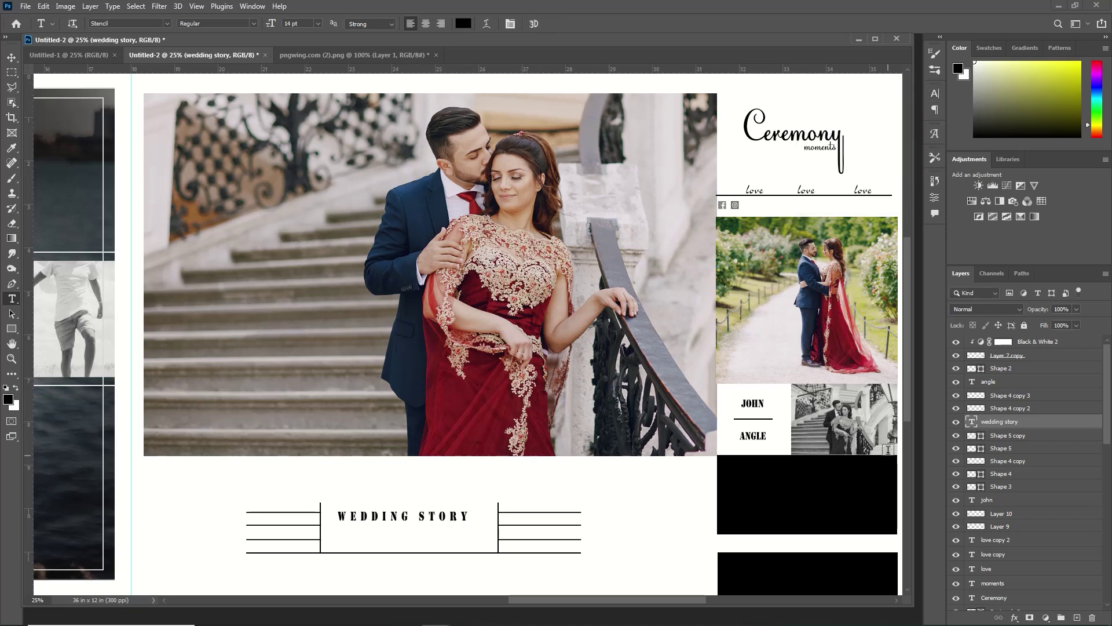
# - Nudge the "wedding story" title slightly right and down to centre it between the vertical lines
pyautogui.press('v')
pyautogui.hotkey('shift', 'Right')
pyautogui.hotkey('shift', 'Right')
pyautogui.hotkey('shift', 'Right')
pyautogui.hotkey('shift', 'Down')
pyautogui.hotkey('shift', 'Down')
pyautogui.hotkey('shift', 'Down')
pyautogui.hotkey('shift', 'Down')
pyautogui.hotkey('shift', 'Down')
# - Add the caption "photo book" at 6 pt below the "wedding story" title and nudge it up closer to the title
pyautogui.click(14, 302)
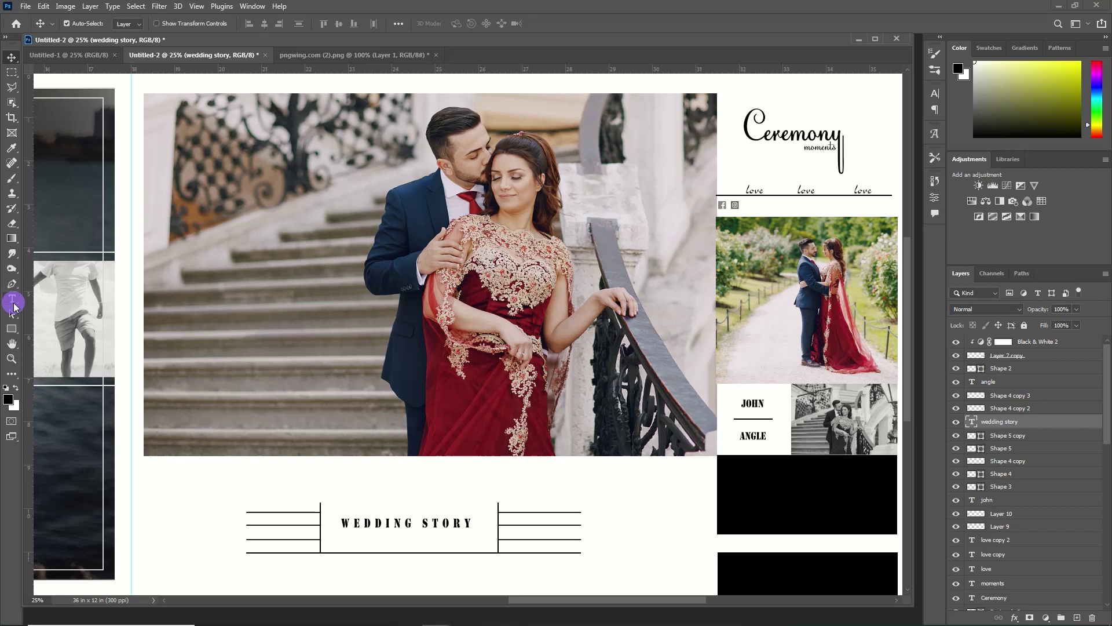
pyautogui.click(380, 538)
pyautogui.click(318, 24)
pyautogui.click(296, 56)
pyautogui.press('Down')
pyautogui.press('Down')
pyautogui.press('Down')
pyautogui.write('photo book')
pyautogui.click(554, 24)
pyautogui.press('v')
pyautogui.hotkey('shift', 'Up')
pyautogui.hotkey('shift', 'Up')
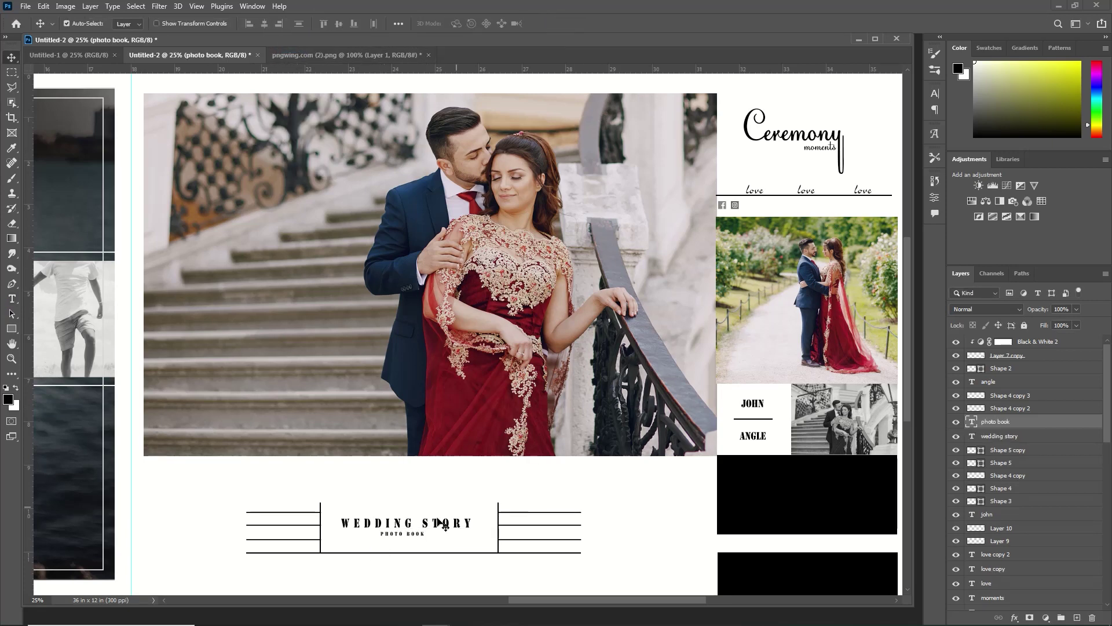
# - Tighten the letter spacing of "photo book", set its size to 8 pt and centre it below the title
pyautogui.click(12, 299)
pyautogui.click(425, 537)
pyautogui.press('Escape')
pyautogui.tripleClick(389, 533)
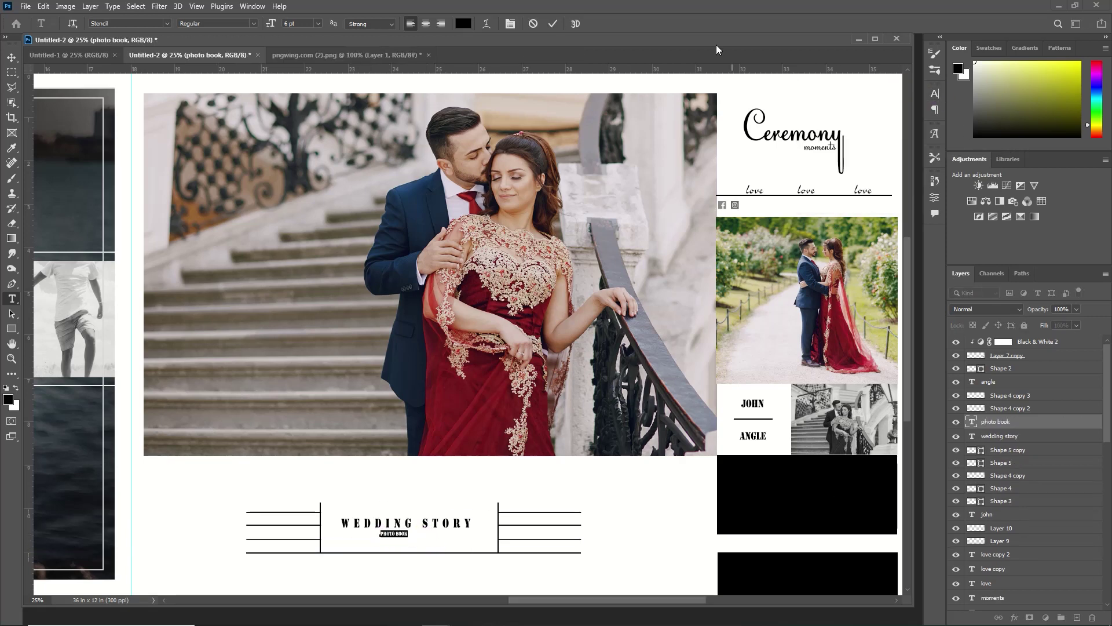
pyautogui.click(317, 23)
pyautogui.click(309, 59)
pyautogui.click(553, 24)
pyautogui.press('v')
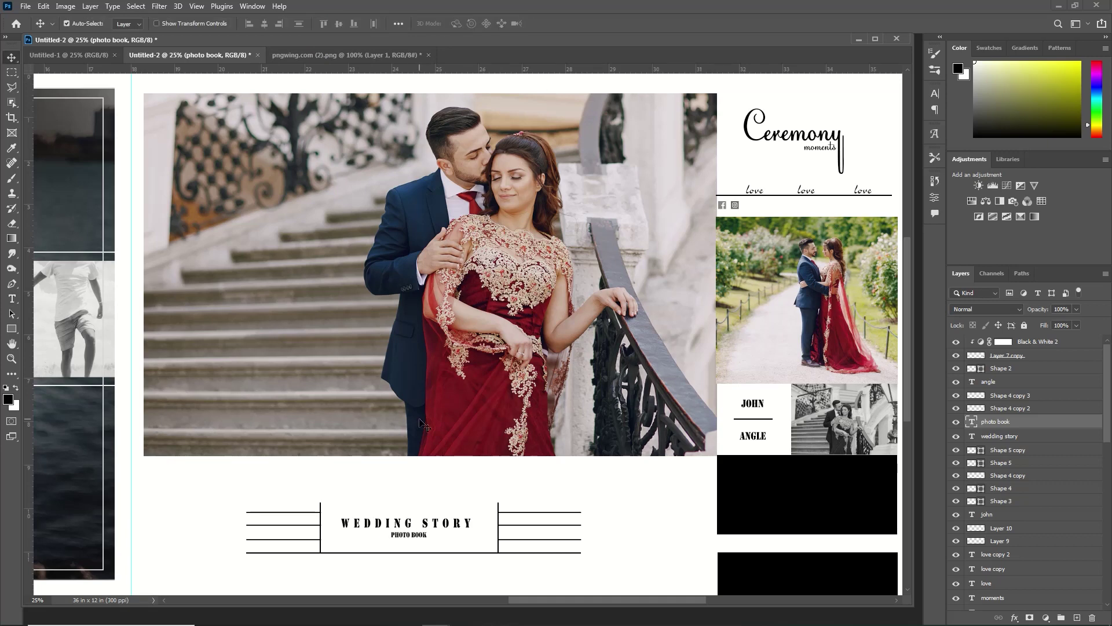
# - Draw a 24 px circle above the "wedding story" title with a black fill and no stroke
pyautogui.click(11, 328)
pyautogui.moveTo(397, 510); pyautogui.dragTo(400, 513)
pyautogui.click(801, 314)
pyautogui.click(773, 376)
pyautogui.click(919, 172)
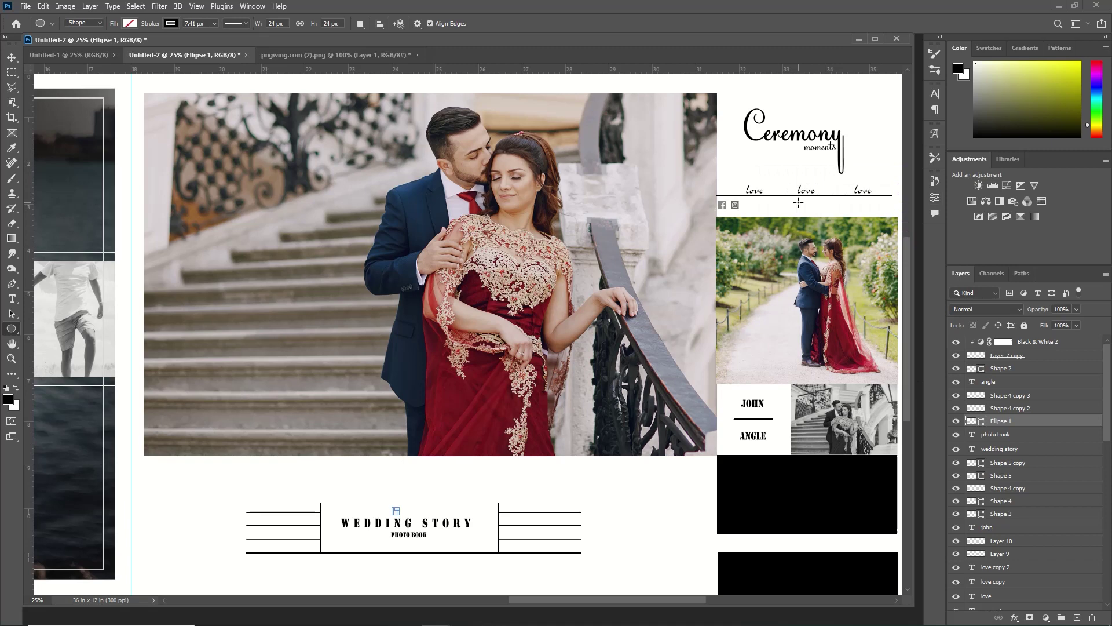
pyautogui.click(171, 23)
pyautogui.click(103, 46)
pyautogui.click(130, 23)
pyautogui.click(57, 85)
pyautogui.click(414, 130)
# - Duplicate the dot twice and shift each copy right to form an evenly spaced row of three above the title
pyautogui.hotkey('ctrl', 'j')
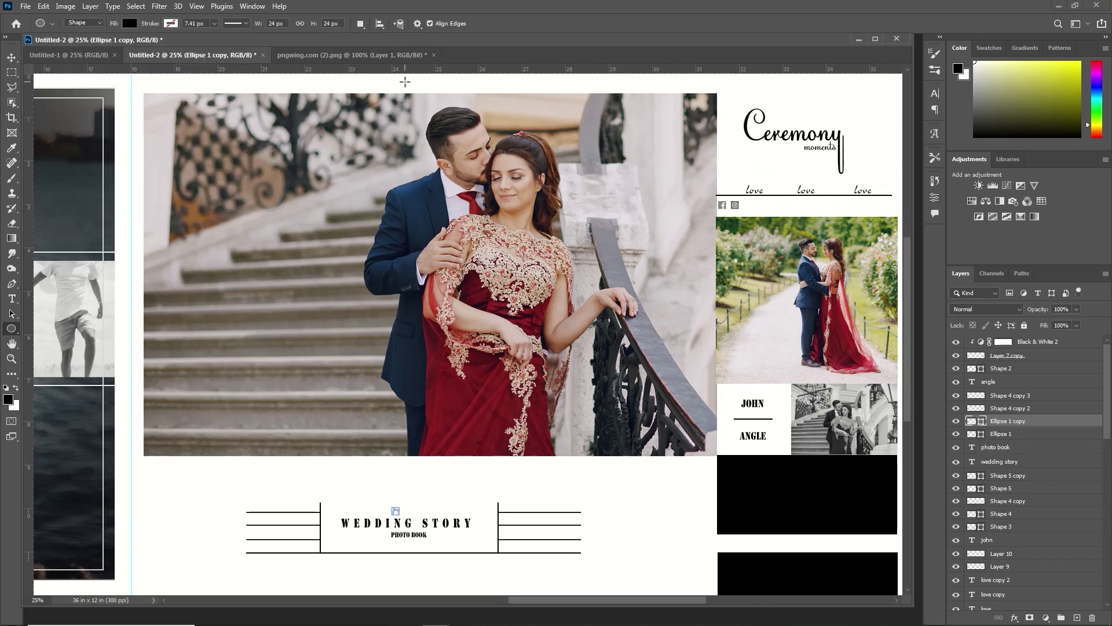
pyautogui.press('v')
pyautogui.hotkey('shift', 'Right')
pyautogui.hotkey('shift', 'Right')
pyautogui.hotkey('shift', 'Right')
pyautogui.hotkey('shift', 'Right')
pyautogui.hotkey('shift', 'Right')
pyautogui.hotkey('shift', 'Right')
pyautogui.hotkey('shift', 'Right')
pyautogui.hotkey('shift', 'Right')
pyautogui.hotkey('shift', 'Right')
pyautogui.hotkey('ctrl', 'j')
pyautogui.hotkey('shift', 'Right')
pyautogui.hotkey('shift', 'Right')
pyautogui.hotkey('shift', 'Right')
pyautogui.hotkey('shift', 'Right')
pyautogui.hotkey('shift', 'Right')
pyautogui.hotkey('shift', 'Right')
pyautogui.hotkey('shift', 'Right')
pyautogui.hotkey('shift', 'Right')
pyautogui.hotkey('shift', 'Right')
# - Add the text "wonderful" in 6 pt Acanty Light Lys between the upper two lines left of the title
pyautogui.click(11, 298)
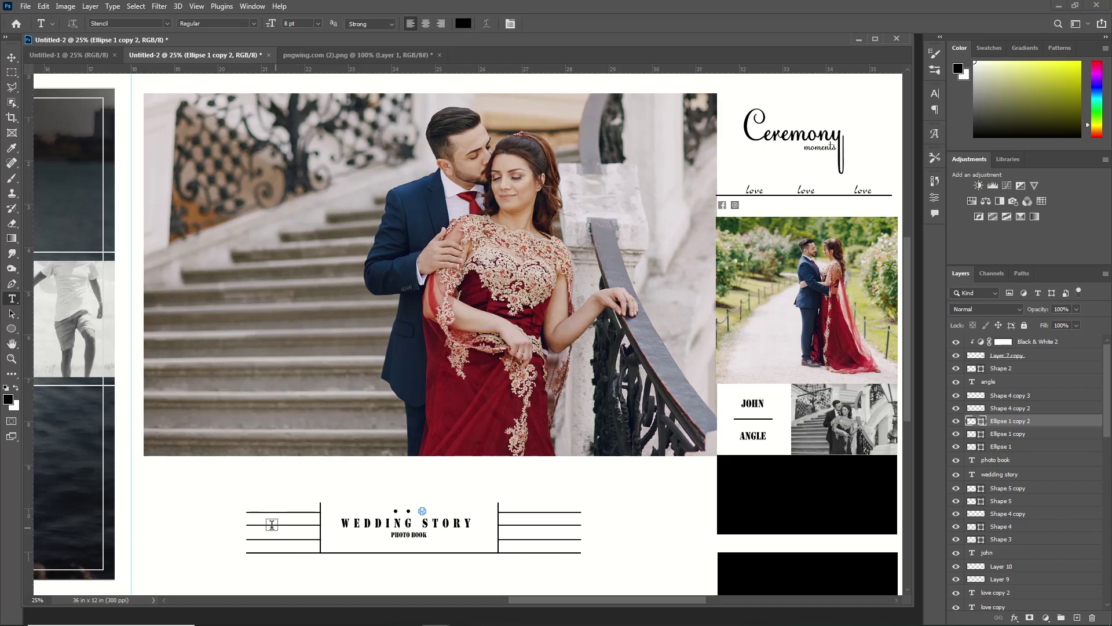
pyautogui.click(255, 517)
pyautogui.click(317, 23)
pyautogui.click(299, 33)
pyautogui.click(167, 24)
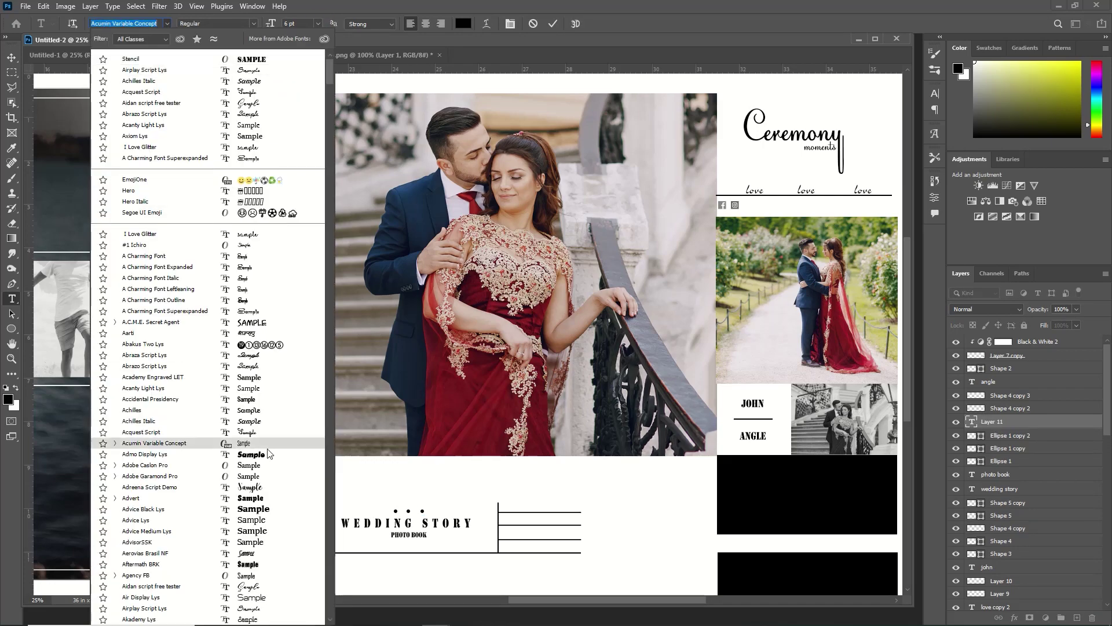
pyautogui.click(249, 125)
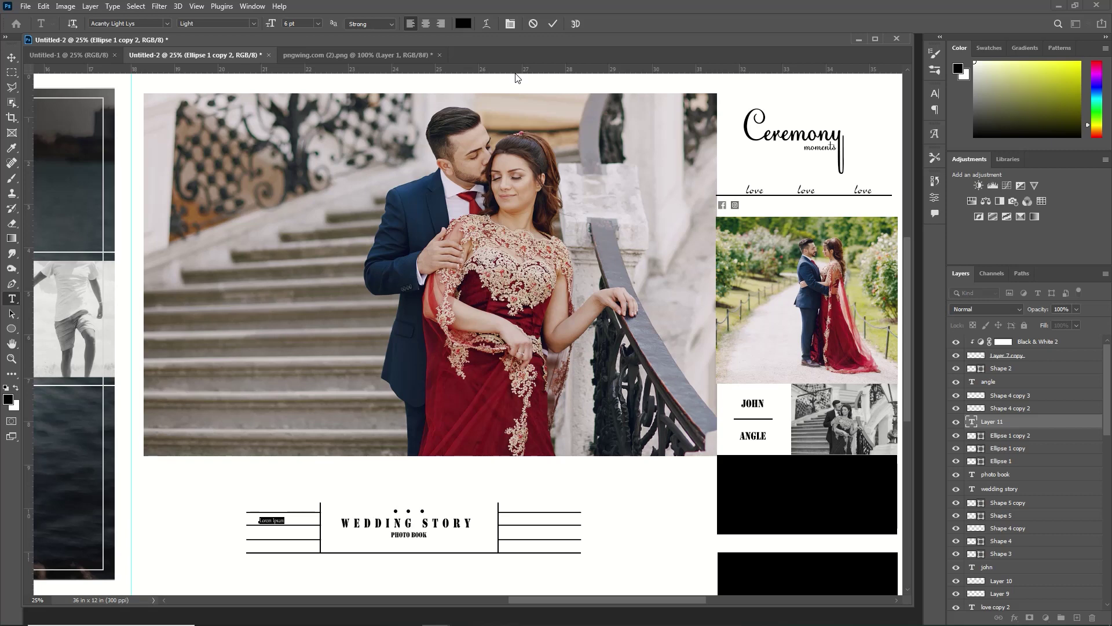
pyautogui.write('wonderful')
pyautogui.hotkey('ctrl', 'Return')
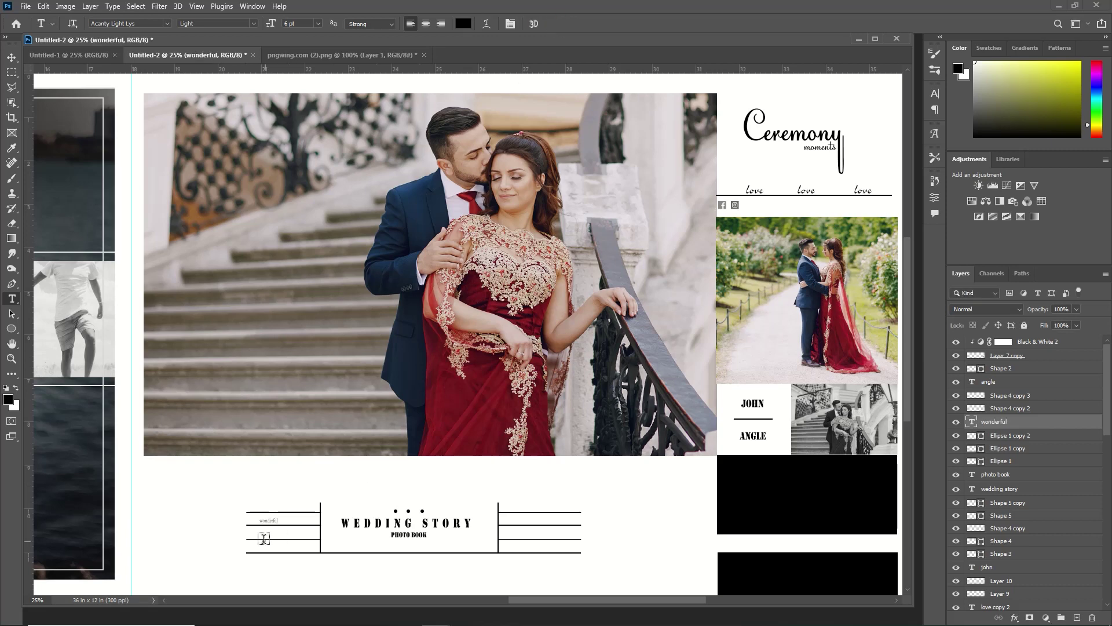
# - Scale the "wonderful" text up with Free Transform to about 9.26 pt
pyautogui.hotkey('ctrl', 'z')
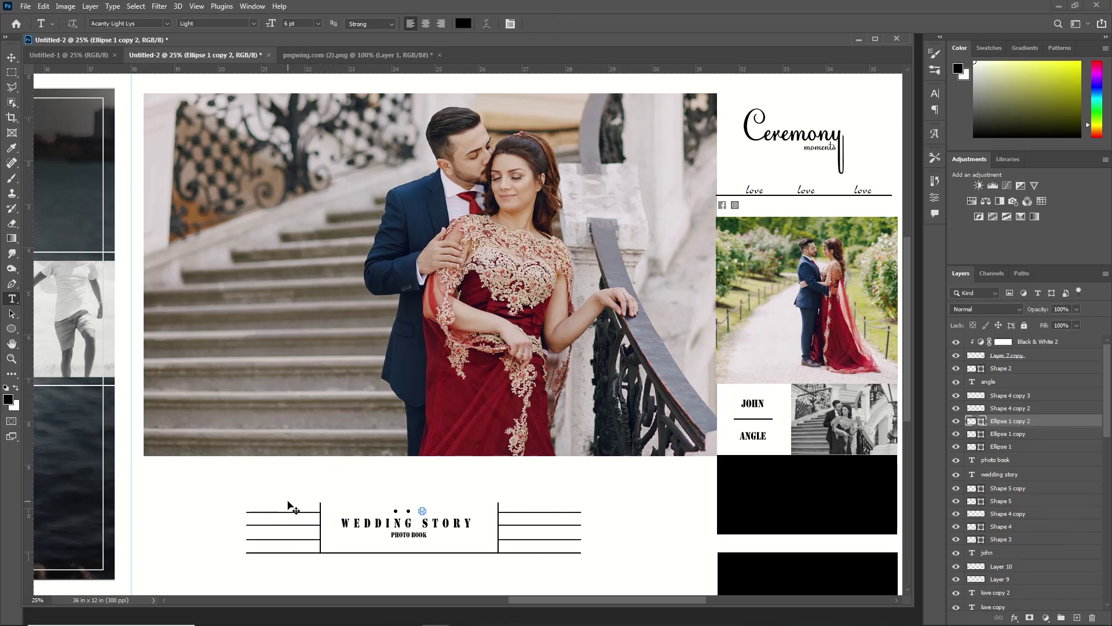
pyautogui.hotkey('ctrl', 'shift', 'z')
pyautogui.hotkey('ctrl', 't')
pyautogui.moveTo(279, 521); pyautogui.dragTo(288, 523)
pyautogui.click(573, 23)
# - Add the text "moments" at 9 pt between the upper two lines right of the title
pyautogui.click(513, 521)
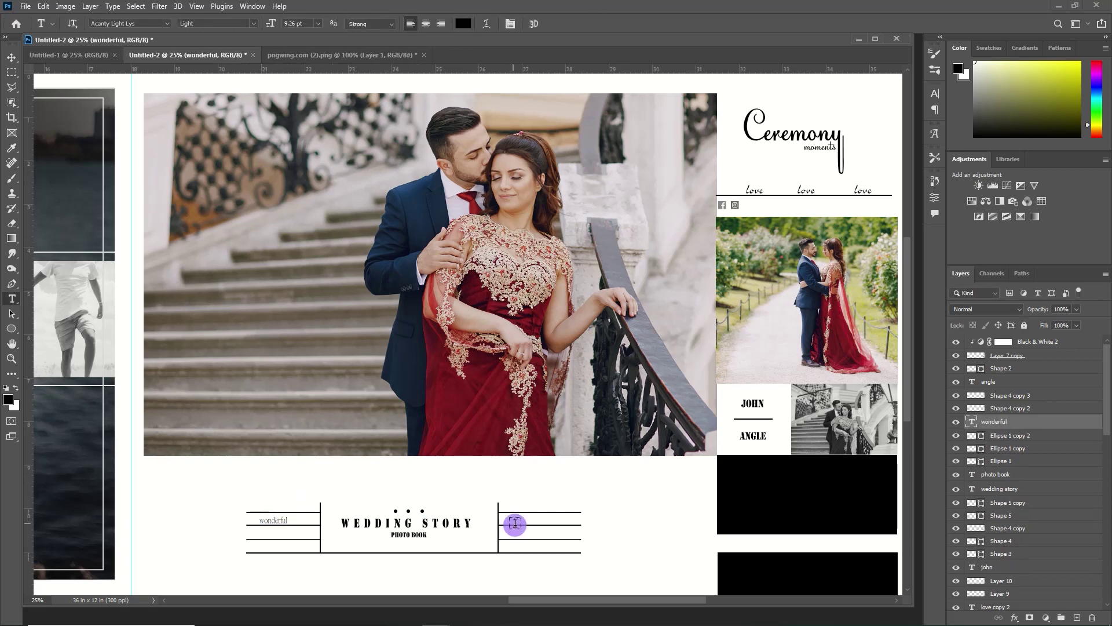
pyautogui.click(318, 23)
pyautogui.click(310, 69)
pyautogui.write('moments')
pyautogui.press('BackSpace')
pyautogui.press('BackSpace')
pyautogui.press('BackSpace')
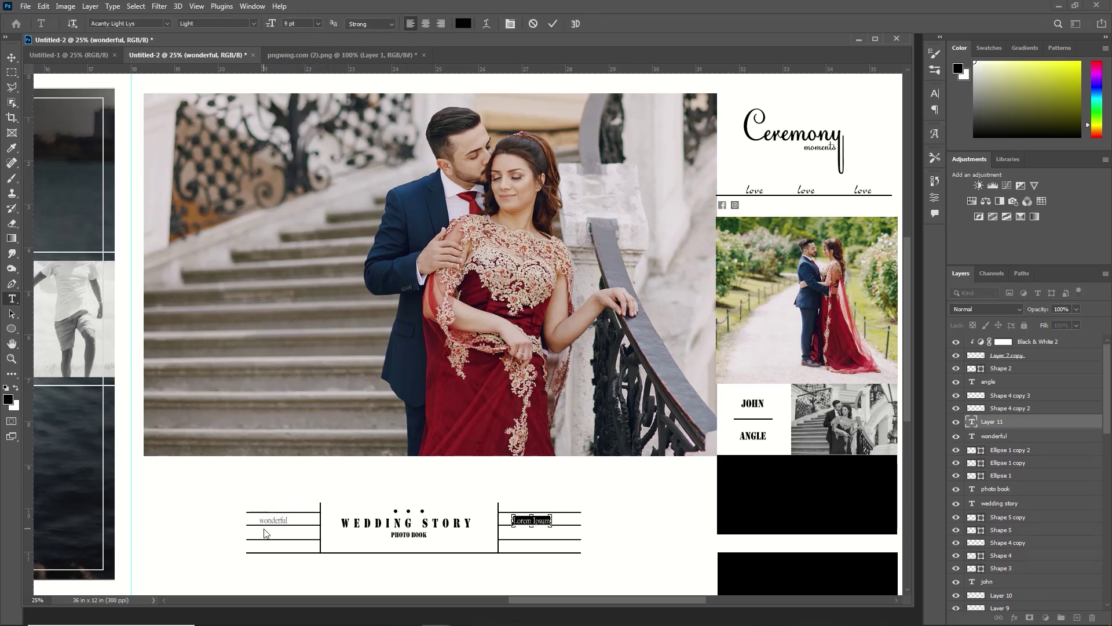
pyautogui.click(552, 23)
# - Add the text "long living" at 9 pt between the second and third lines, below "wonderful"
pyautogui.click(260, 535)
pyautogui.write('Jong')
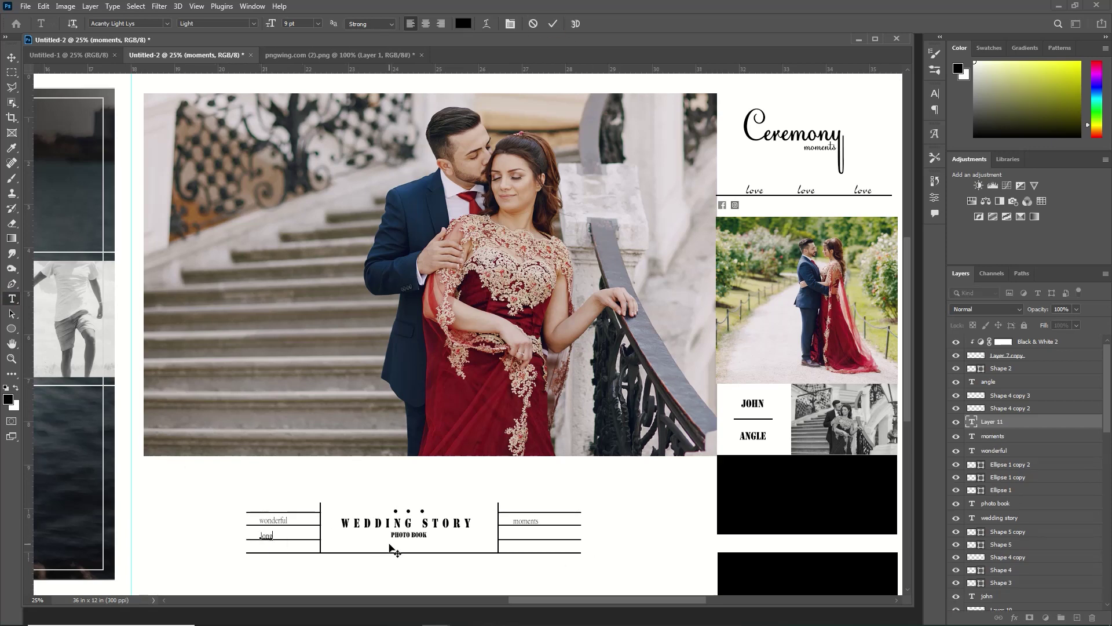
pyautogui.write(' living')
pyautogui.click(597, 472)
# - Add the text "with my heart" at 9 pt below "moments" and nudge it left to align with it
pyautogui.click(517, 536)
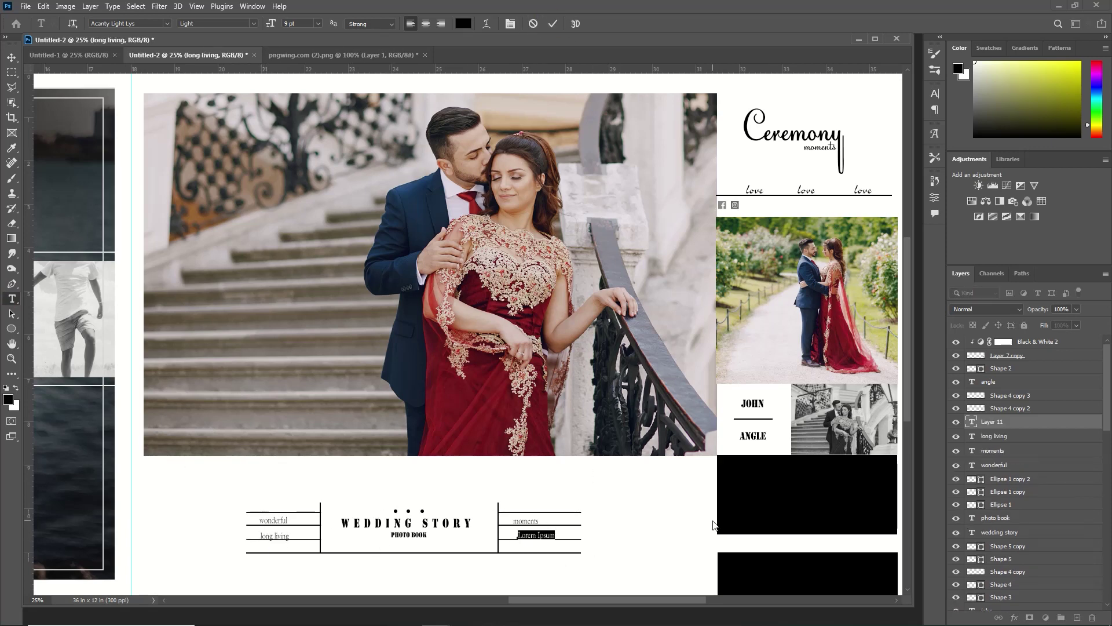
pyautogui.write('with')
pyautogui.click(641, 157)
pyautogui.press('v')
pyautogui.hotkey('shift', 'Left')
pyautogui.hotkey('shift', 'Left')
pyautogui.hotkey('shift', 'Left')
pyautogui.hotkey('shift', 'Left')
# - Add the text "forever" at 9 pt above the bottom line, below "long living"
pyautogui.press('t')
pyautogui.click(262, 549)
pyautogui.write('forever')
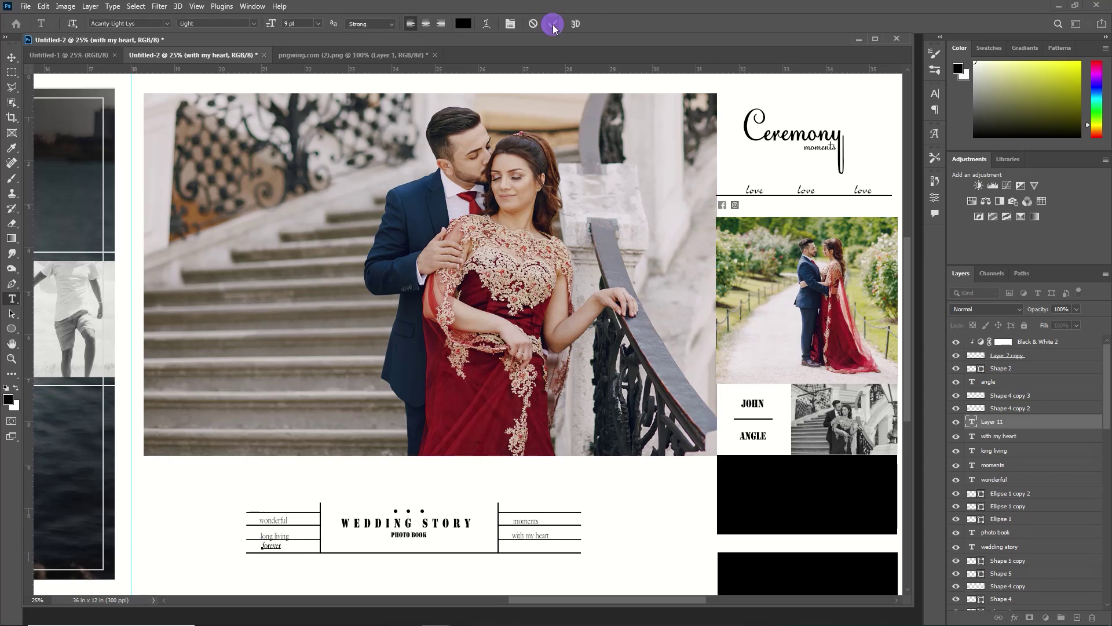
pyautogui.click(553, 24)
# - Add the text "and ever" below "with my heart" and move the three captions left of the title slightly right
pyautogui.click(517, 551)
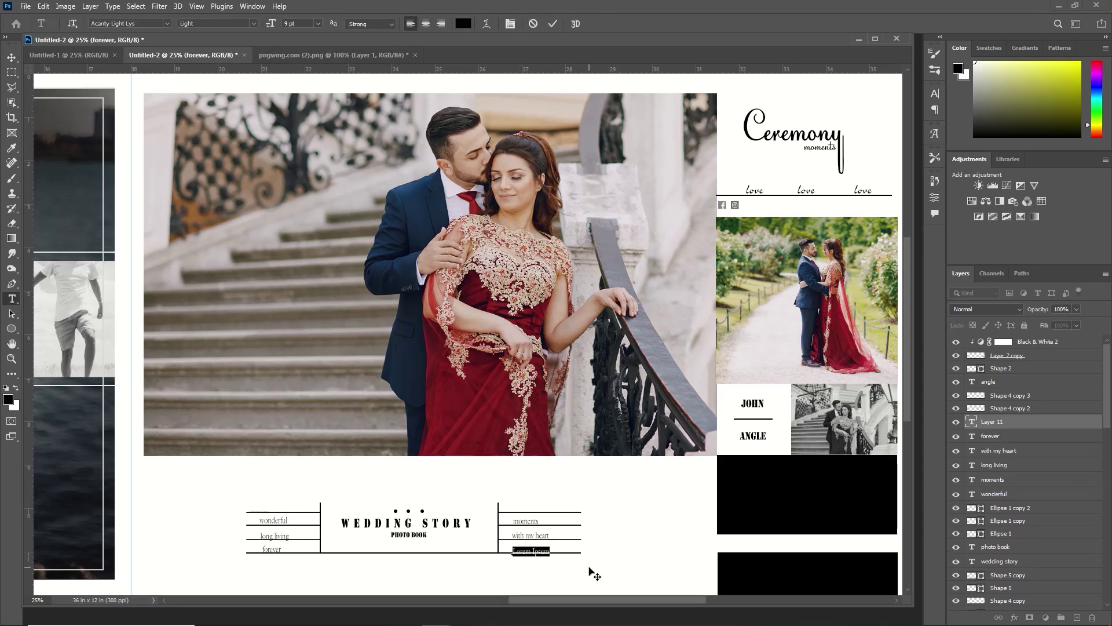
pyautogui.write('ever')
pyautogui.click(557, 24)
pyautogui.press('v')
pyautogui.moveTo(277, 520); pyautogui.dragTo(287, 547)
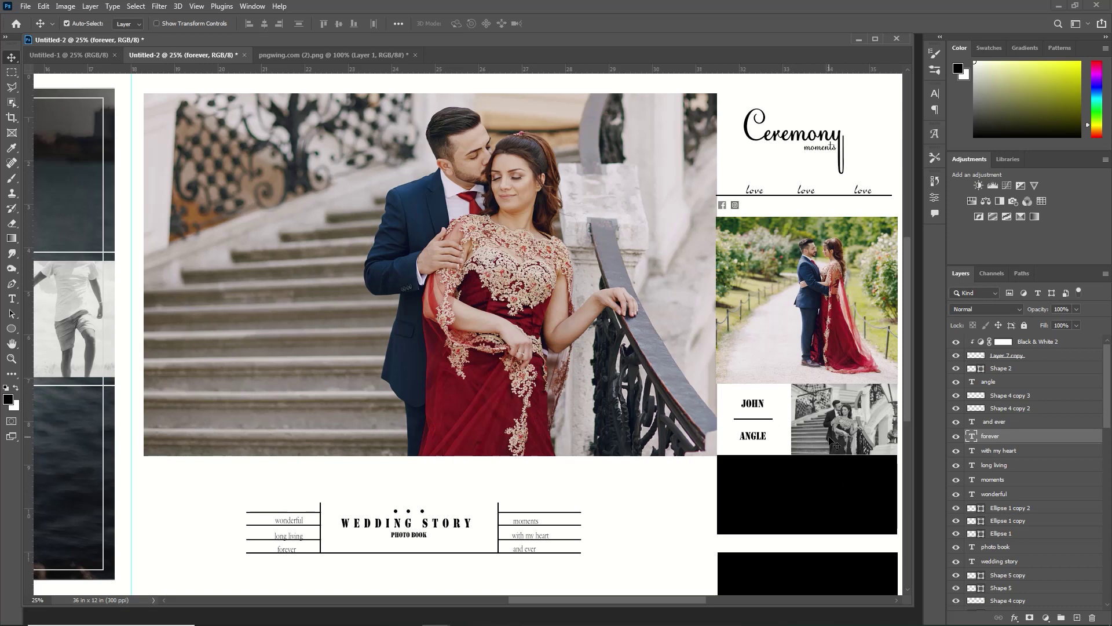
# - Draw a white horizontal line about 512 px long with a 1.96 px stroke inside the black box below the couple names
pyautogui.click(12, 284)
pyautogui.click(767, 492)
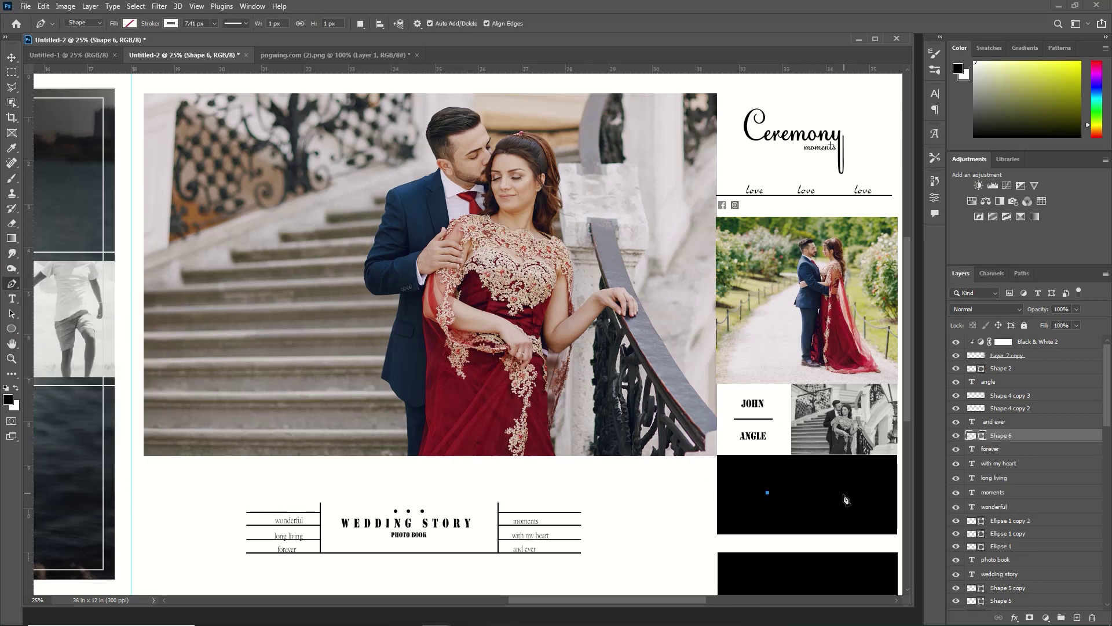
pyautogui.click(216, 24)
pyautogui.click(592, 41)
pyautogui.moveTo(206, 41)
pyautogui.mouseDown()
pyautogui.moveTo(221, 43)
pyautogui.moveTo(217, 66)
pyautogui.moveTo(219, 38)
pyautogui.mouseUp()
pyautogui.press('Return')
pyautogui.click(216, 23)
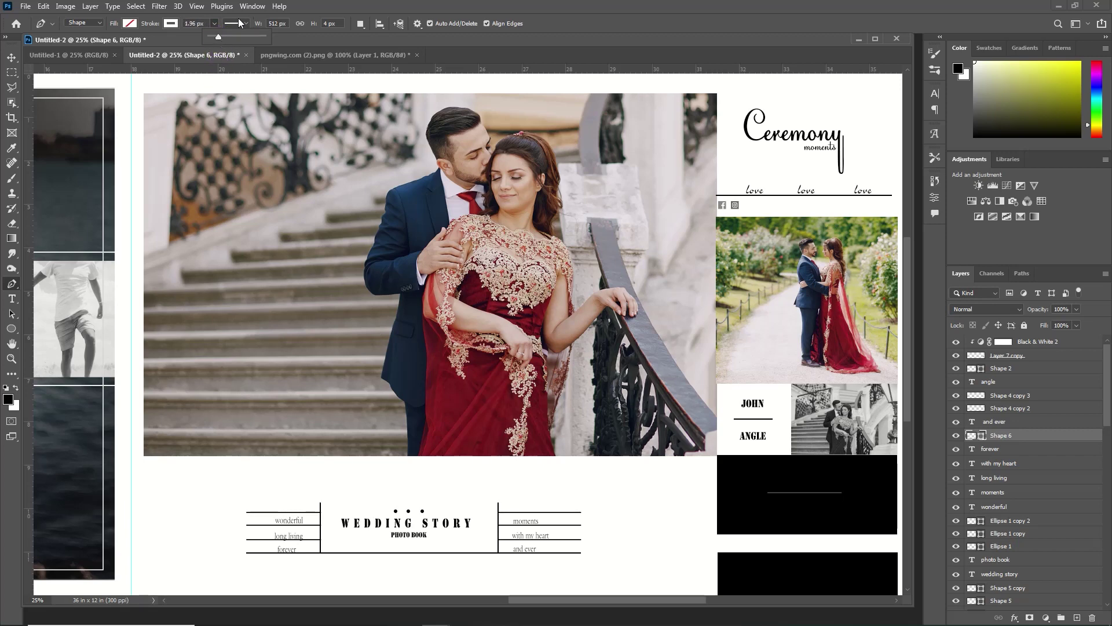
# - Draw a small white square rotated into a diamond and place it at the middle of the white line
pyautogui.rightClick(14, 330)
pyautogui.click(48, 329)
pyautogui.moveTo(798, 491)
pyautogui.mouseDown()
pyautogui.moveTo(819, 474)
pyautogui.moveTo(807, 467)
pyautogui.mouseUp()
pyautogui.hotkey('ctrl', 't')
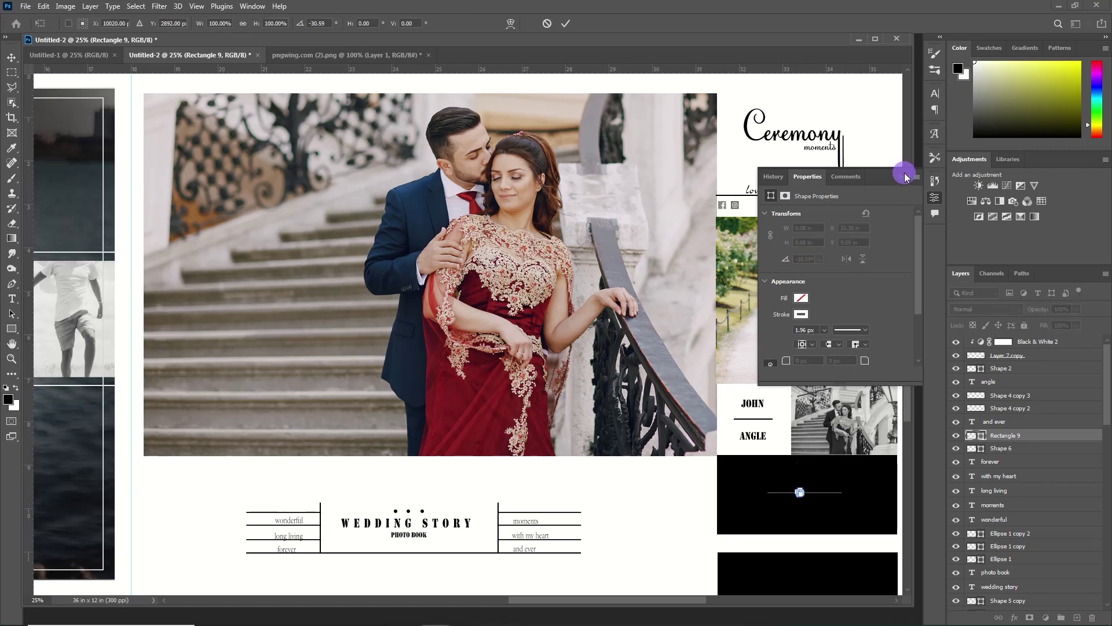
pyautogui.click(801, 314)
pyautogui.click(902, 177)
pyautogui.hotkey('ctrl', 't')
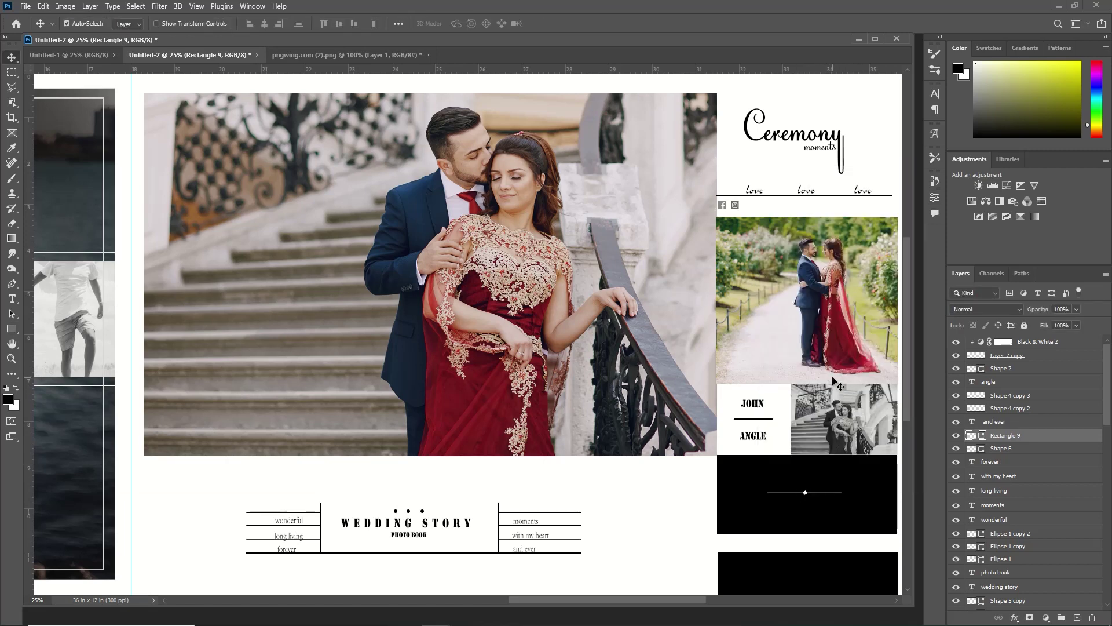
pyautogui.moveTo(832, 450)
pyautogui.mouseDown()
pyautogui.moveTo(827, 462)
pyautogui.moveTo(841, 455)
pyautogui.mouseUp()
pyautogui.press('Return')
# - Add the text "wedding day" in white condensed lettering centered above the white line and set its opacity to 57%
pyautogui.click(11, 299)
pyautogui.click(771, 484)
pyautogui.write('wedding story')
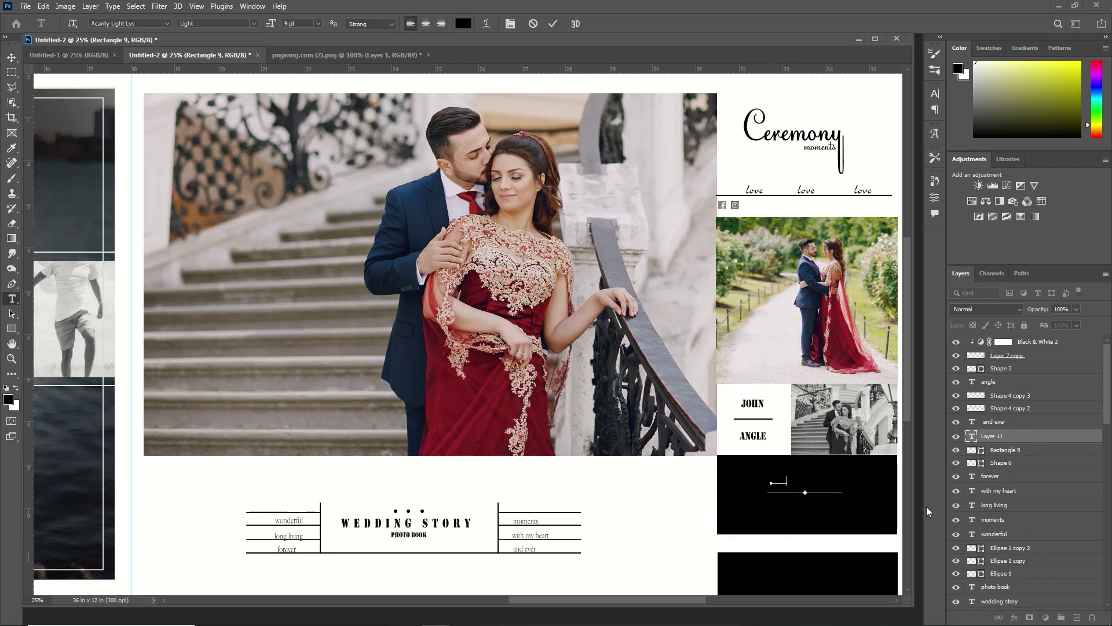
pyautogui.click(467, 22)
pyautogui.click(792, 403)
pyautogui.click(1060, 409)
pyautogui.click(167, 24)
pyautogui.click(269, 497)
pyautogui.write('wedding')
pyautogui.click(552, 24)
pyautogui.press('v')
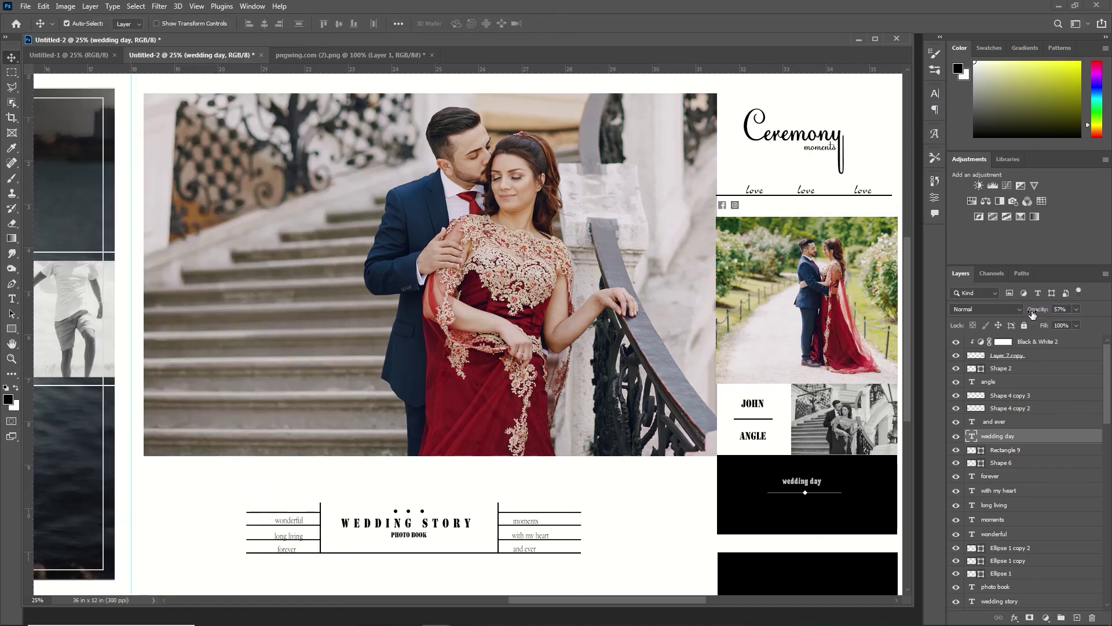
# - Add the text "2023" below the diamond, nudge it to center under the line, and lower its opacity
pyautogui.click(11, 299)
pyautogui.click(793, 503)
pyautogui.write('2023')
pyautogui.click(559, 28)
pyautogui.press('v')
pyautogui.hotkey('shift', 'Right')
pyautogui.hotkey('shift', 'Right')
pyautogui.hotkey('shift', 'Right')
pyautogui.hotkey('shift', 'Down')
pyautogui.moveTo(1039, 310); pyautogui.dragTo(1020, 310)
pyautogui.click(789, 473)
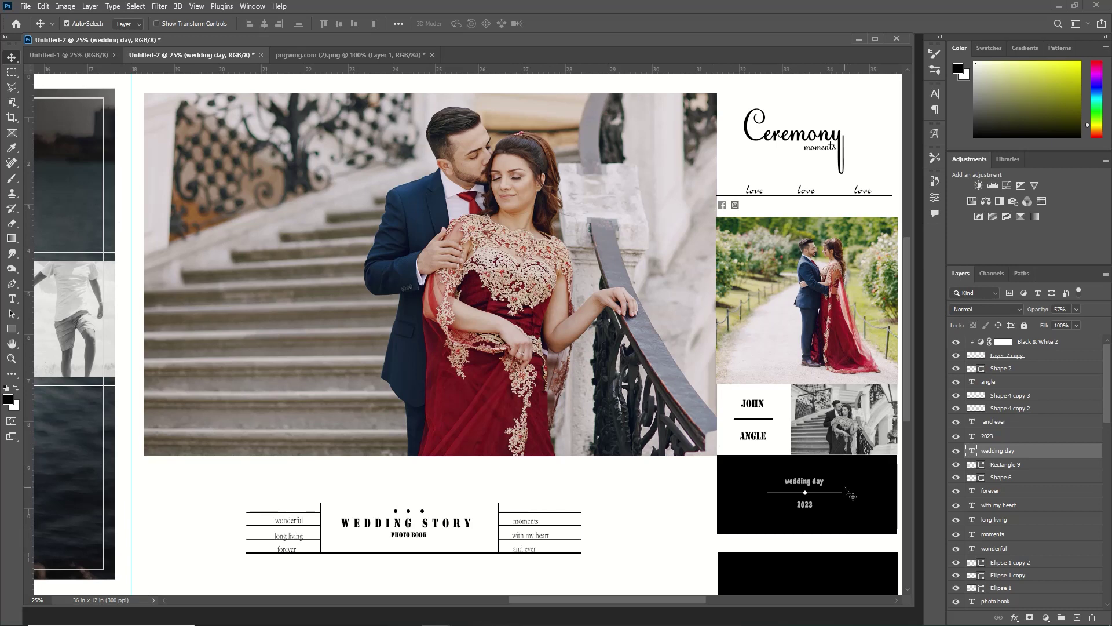
# - Add the text "moments" in the lower black box and draw an unfilled black 7.41 px rectangle framing the whole right-hand page
pyautogui.click(12, 299)
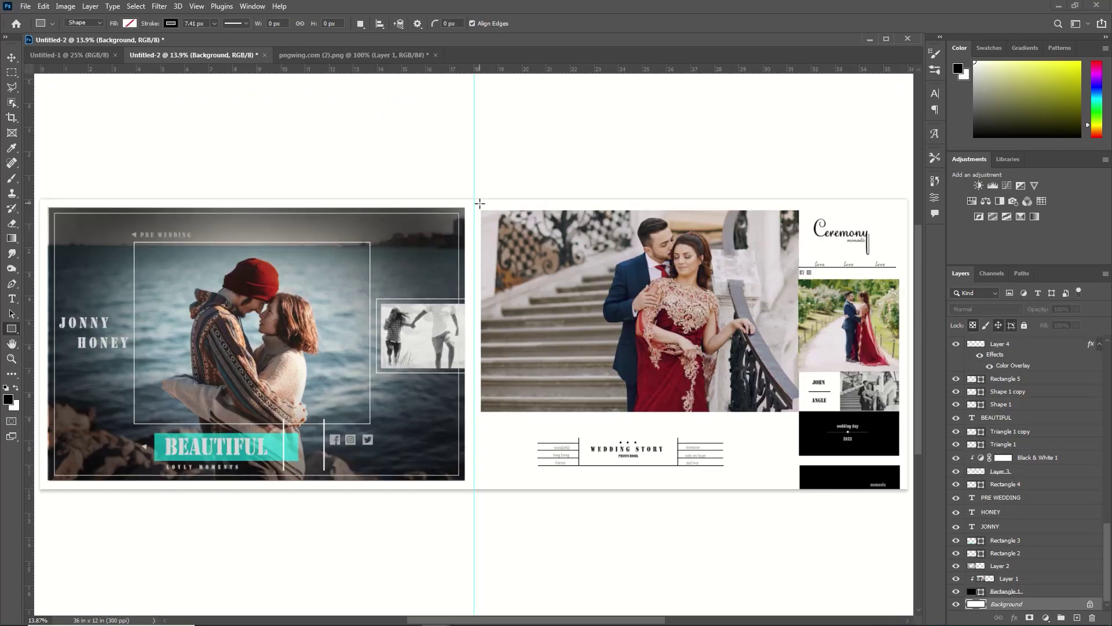
pyautogui.moveTo(479, 202); pyautogui.dragTo(907, 485)
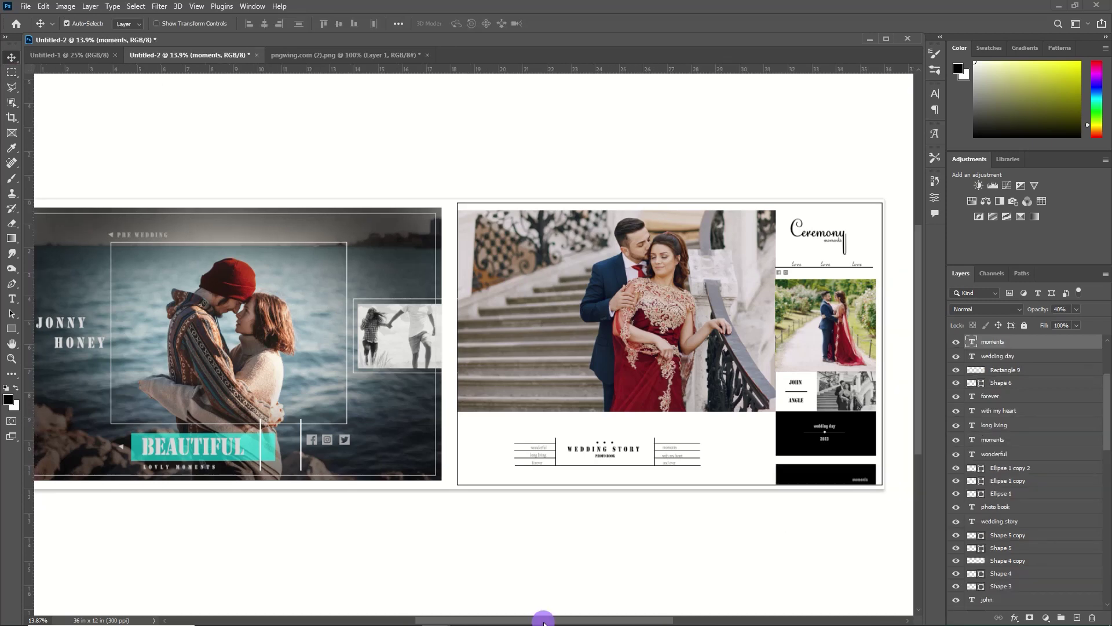
# - Review the finished spread at 25% zoom, checking both the left and right pages
pyautogui.moveTo(476, 620); pyautogui.dragTo(238, 620)
pyautogui.moveTo(239, 624)
pyautogui.hotkey('ctrl', '+')
pyautogui.hotkey('ctrl', '+')
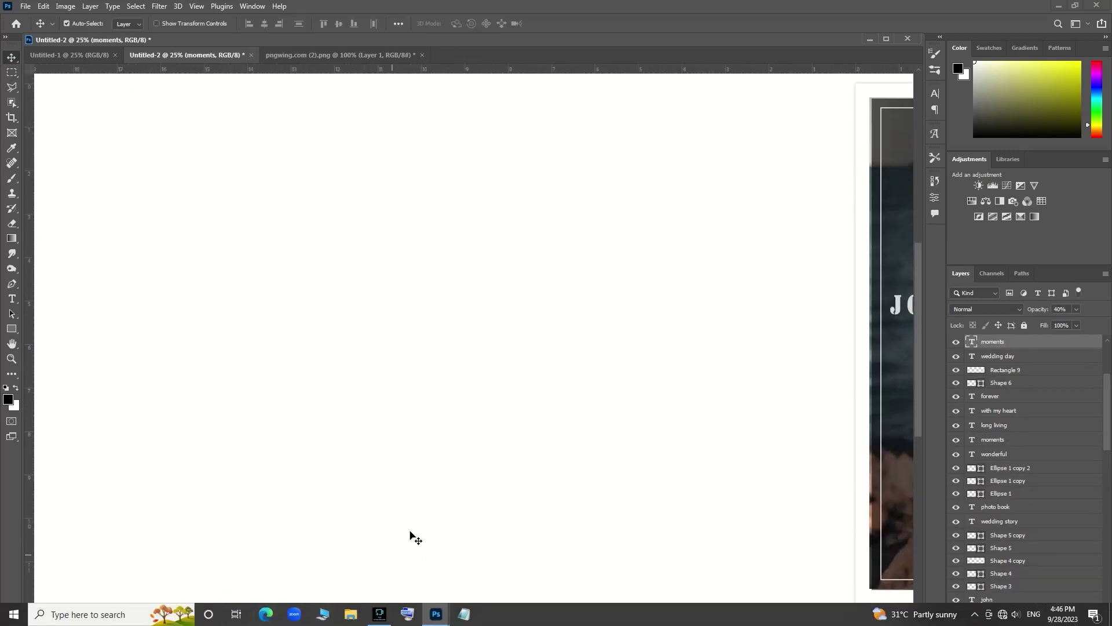
pyautogui.moveTo(325, 622); pyautogui.dragTo(507, 621)
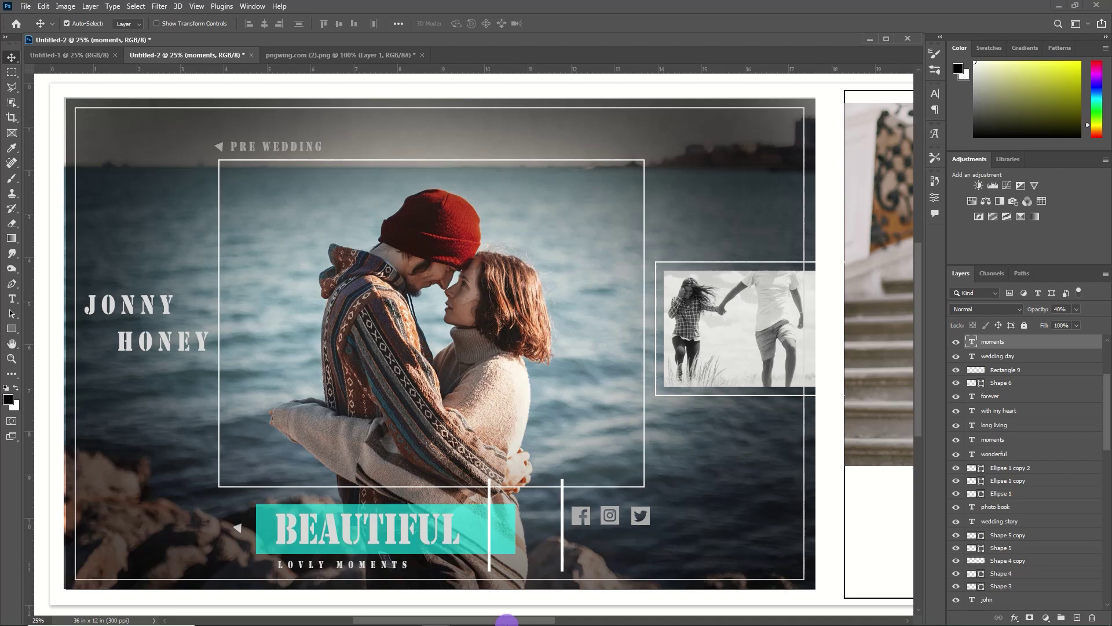
pyautogui.moveTo(507, 621); pyautogui.dragTo(686, 611)
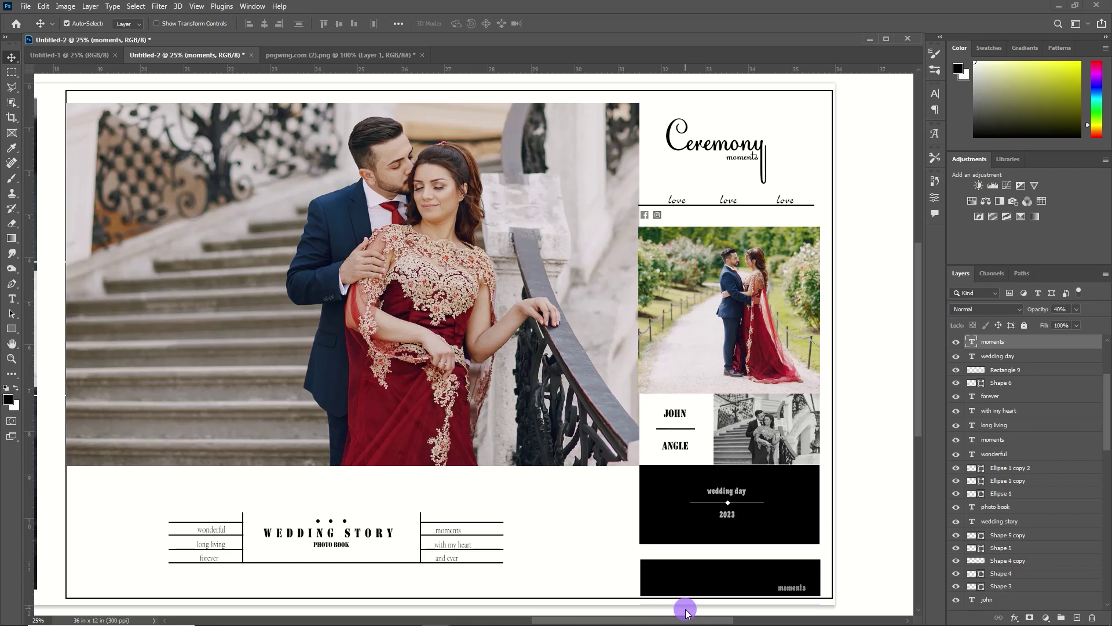
pyautogui.moveTo(686, 612); pyautogui.dragTo(465, 621)
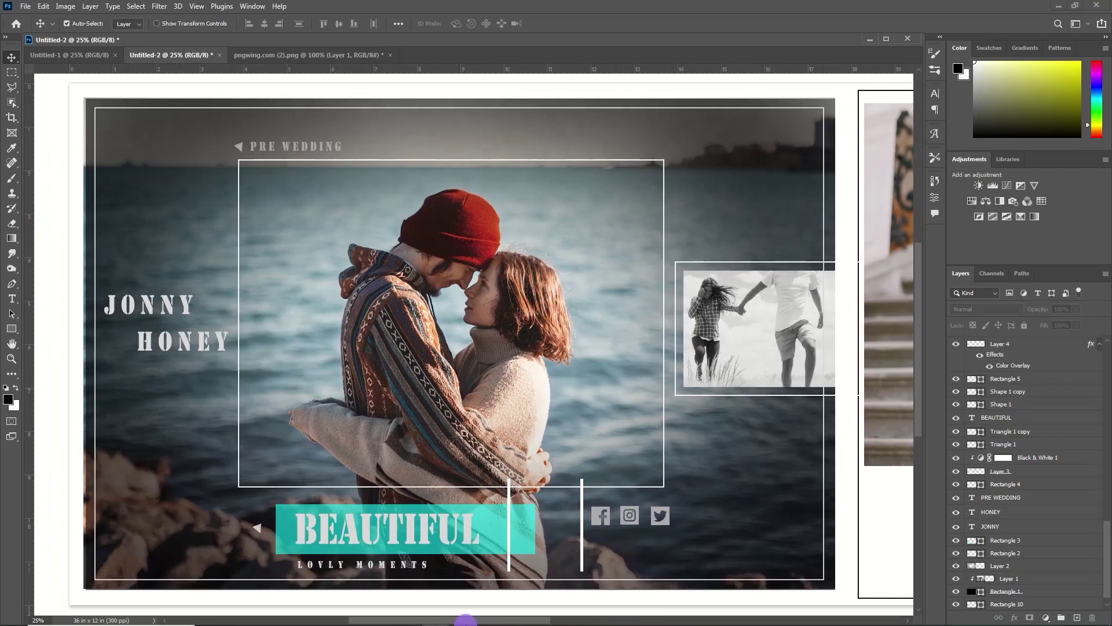